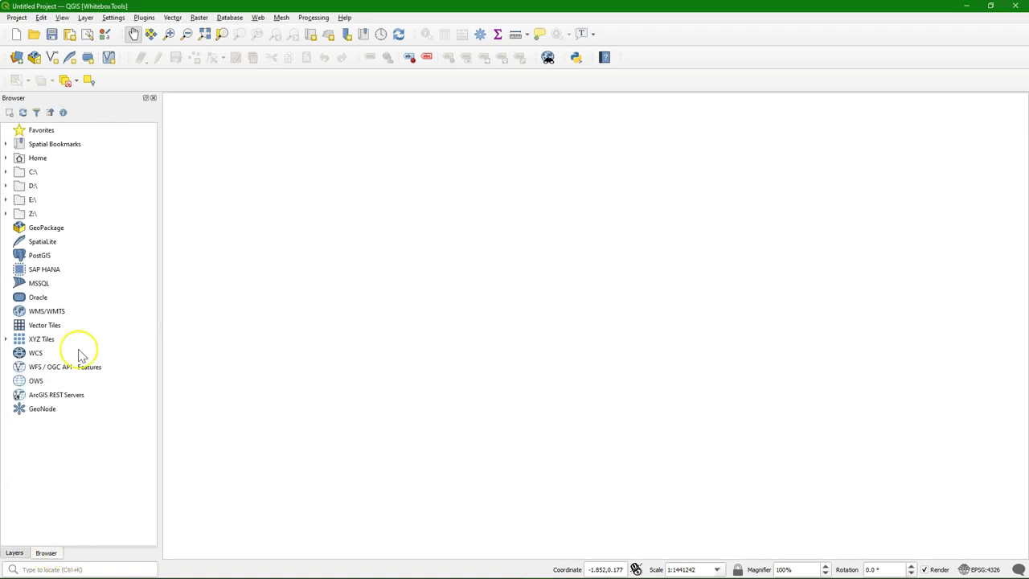
Step: Add the OpenStreetMap XYZ basemap and zoom in to Roermond near the Belgium–Germany border
left_click(5, 339)
left_click_drag(38, 357, 535, 315)
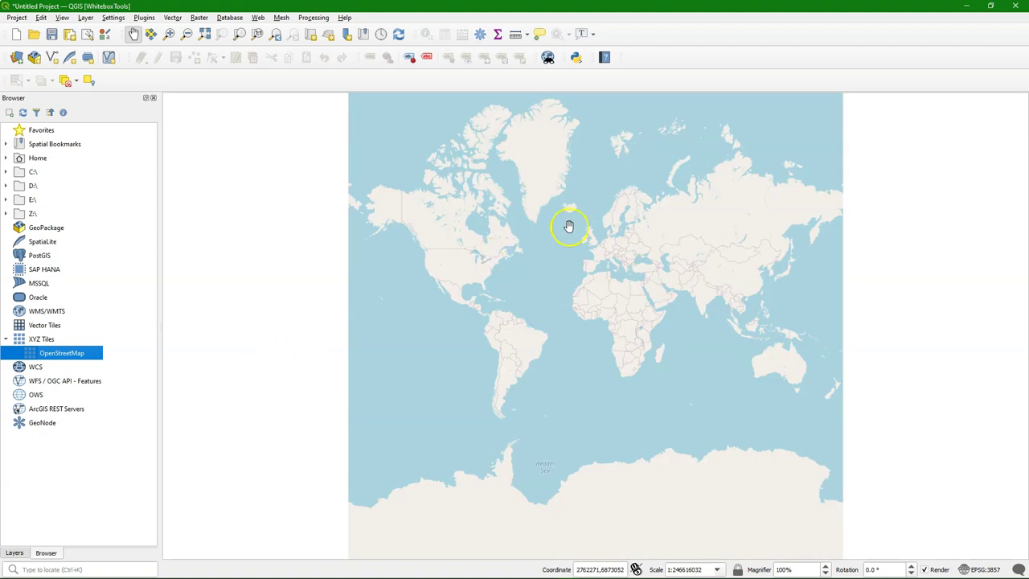
left_click(170, 34)
left_click_drag(595, 232, 609, 252)
left_click(737, 381)
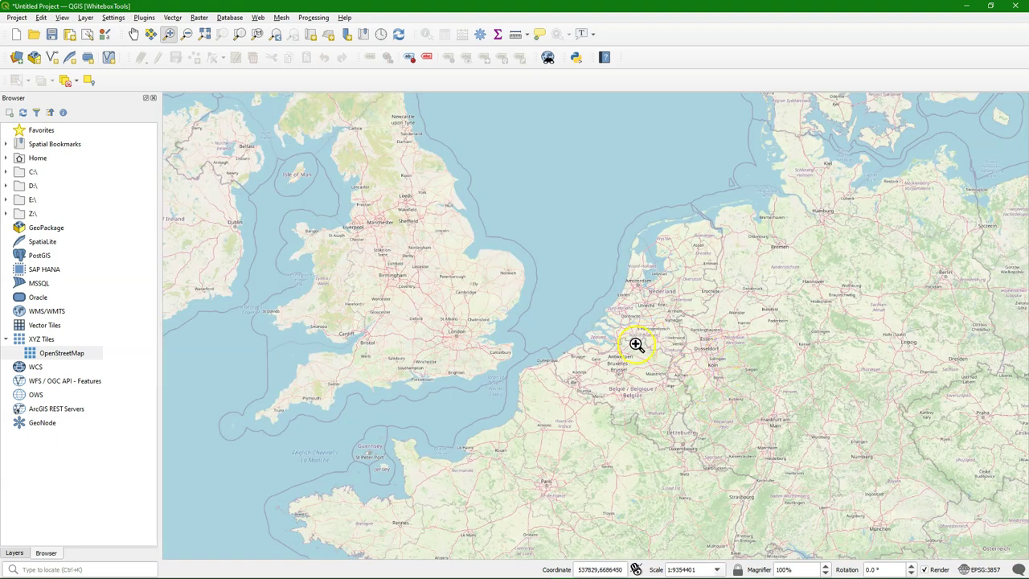
left_click_drag(635, 344, 704, 406)
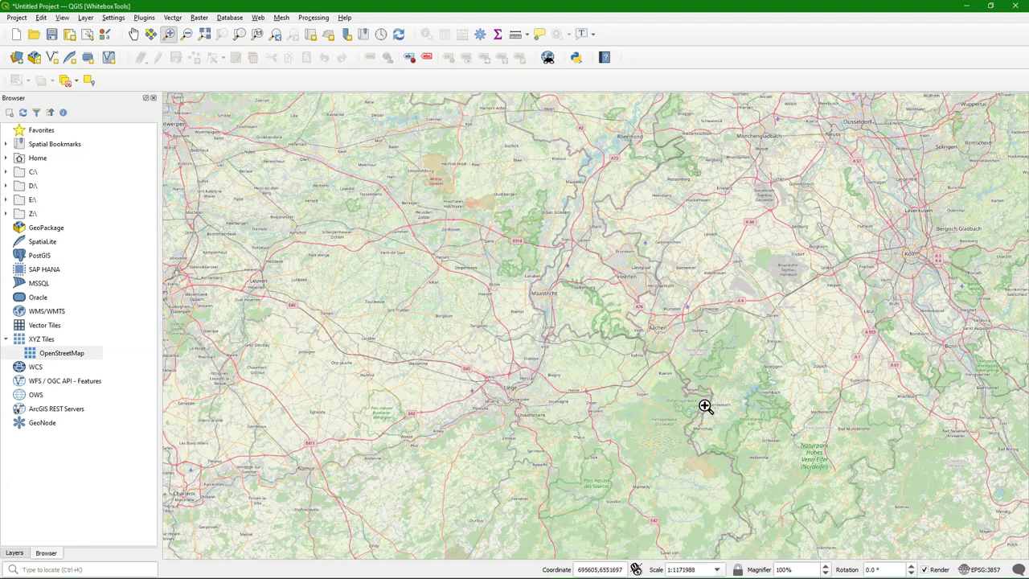
left_click_drag(602, 119, 667, 189)
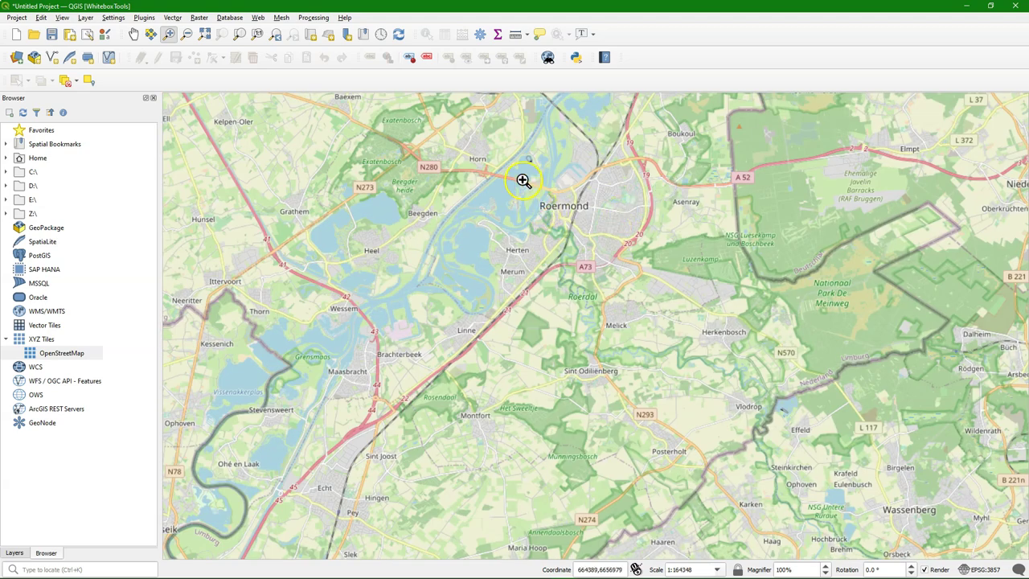
left_click_drag(523, 180, 605, 257)
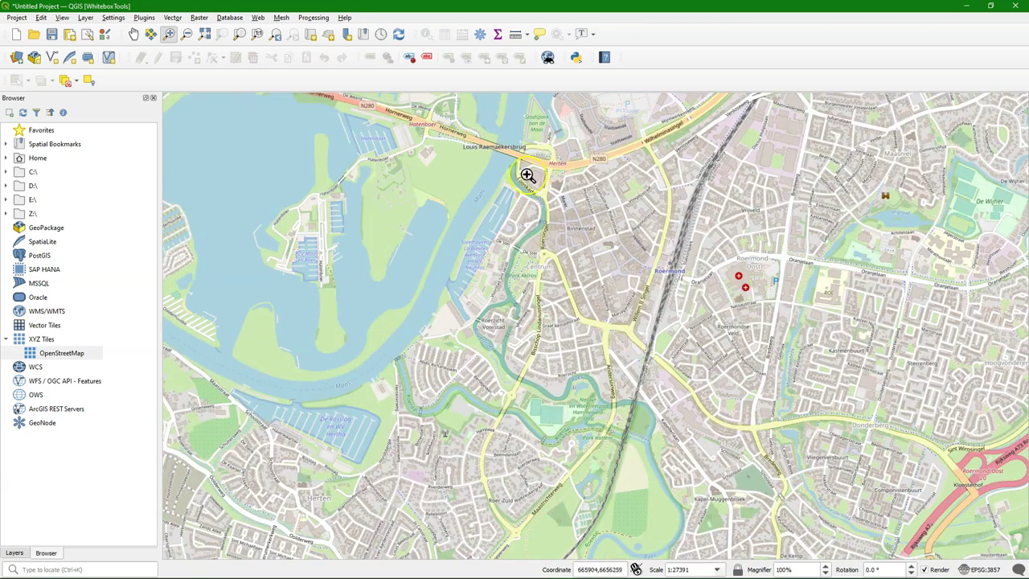
Step: Pan and zoom out to frame the region from Roermond down to Aachen and Köln
scroll(544, 291, "down", 2)
scroll(556, 408, "down", 2)
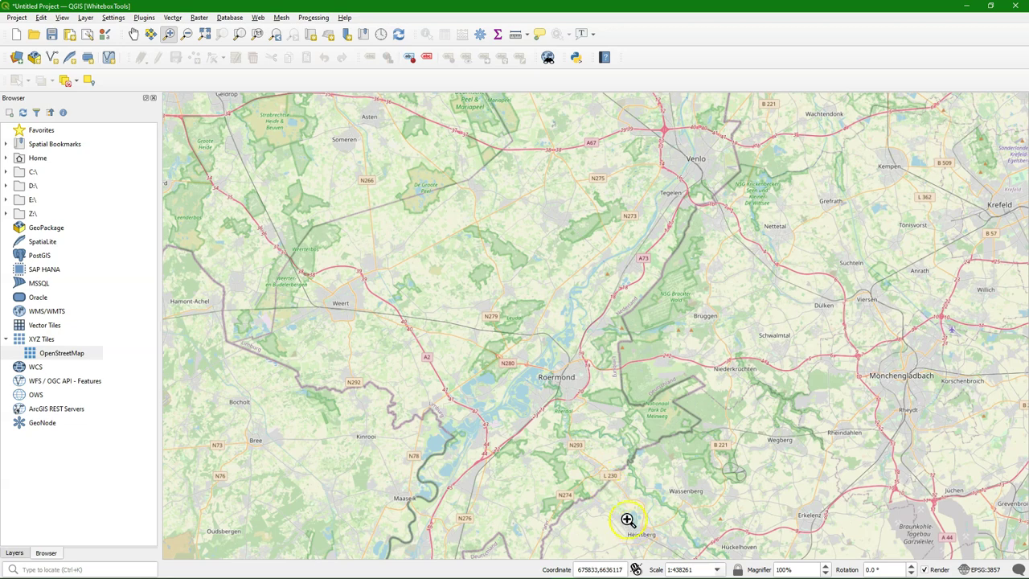
left_click(131, 34)
left_click_drag(632, 402, 560, 236)
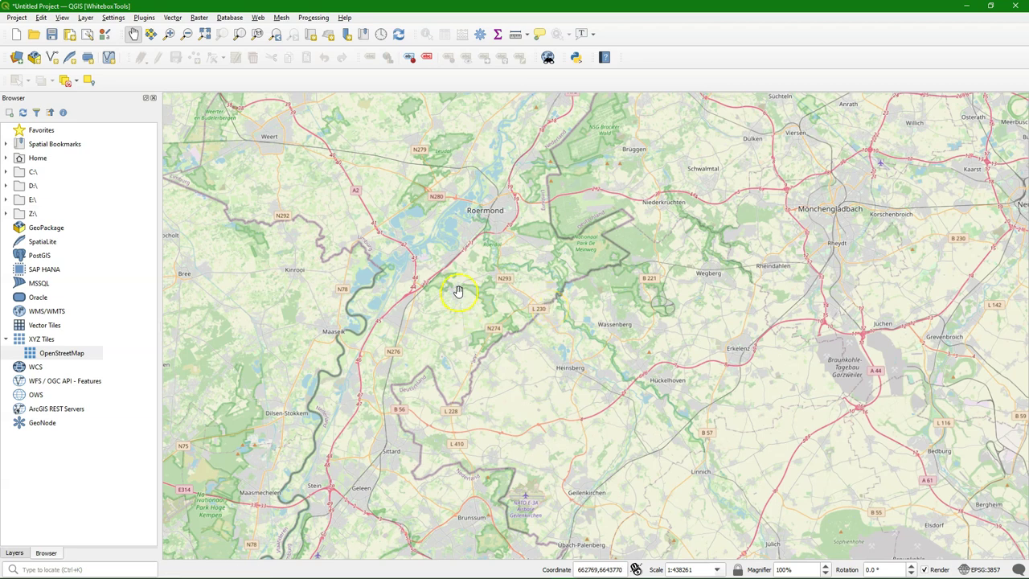
left_click_drag(464, 302, 468, 258)
scroll(483, 341, "down", 1)
left_click_drag(500, 376, 493, 316)
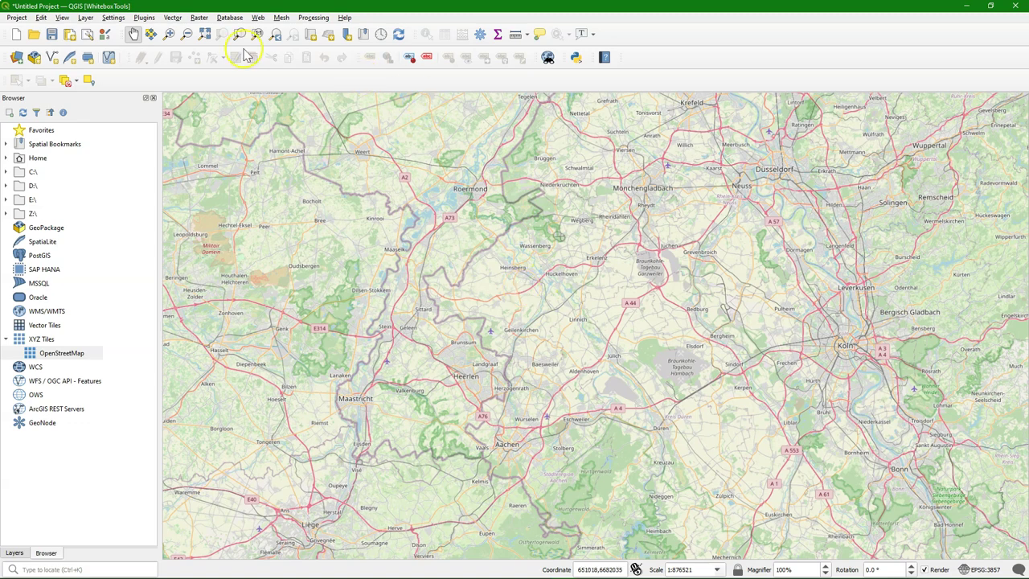
left_click(144, 17)
Step: Search the plugin manager for 'srtm' and install the SRTM-Downloader plugin
left_click(155, 32)
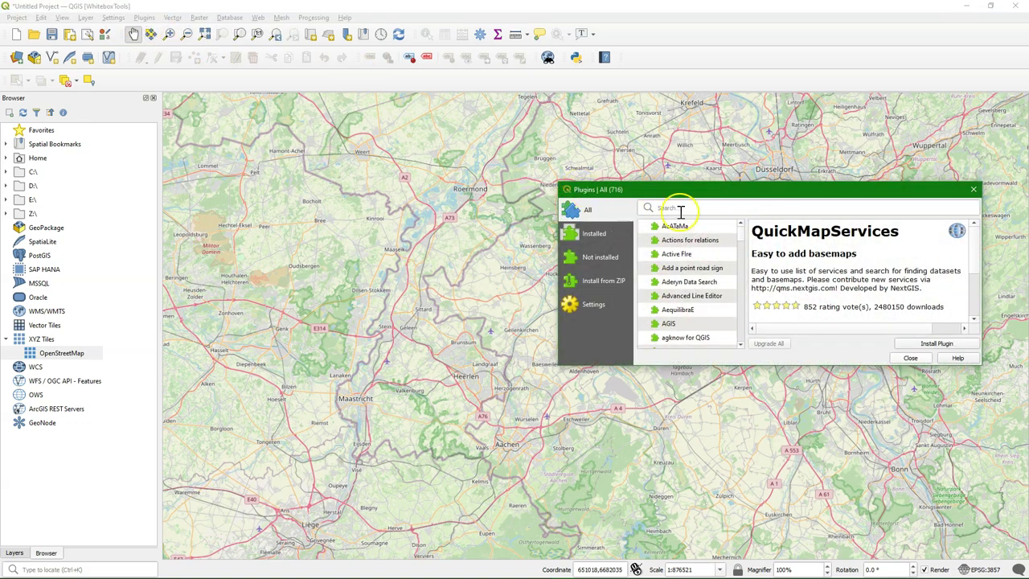
left_click(682, 208)
type("srtm")
left_click(701, 230)
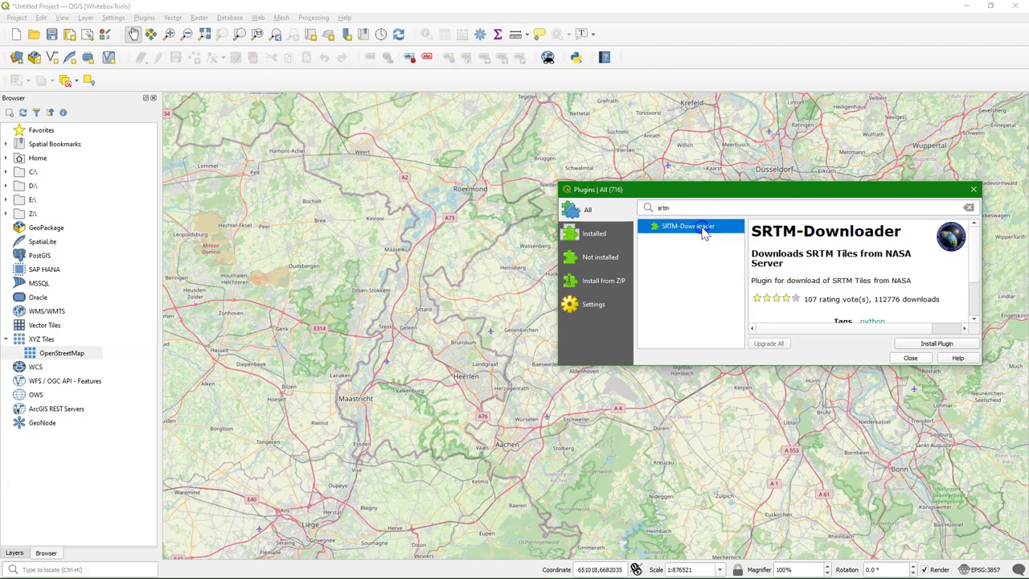
left_click(924, 344)
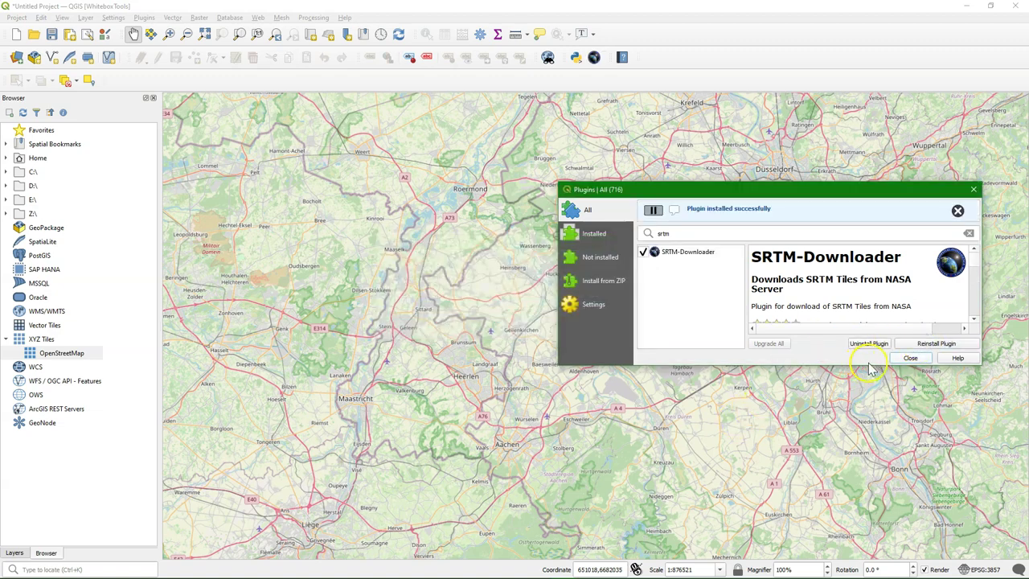
left_click(911, 359)
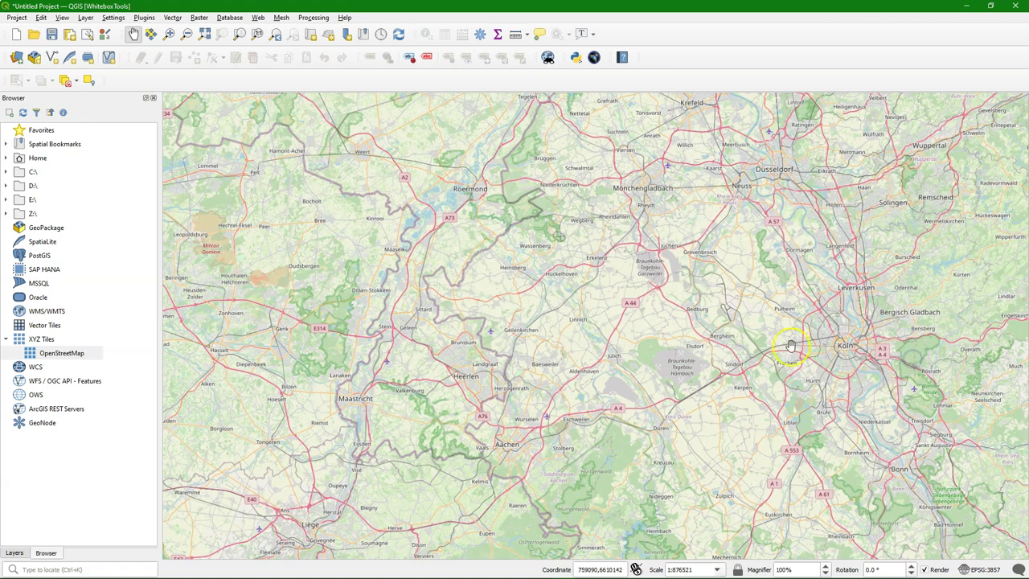
Step: Download SRTM tiles for the canvas extent (50–52°N, 5–8°E) after logging in to Earthdata
left_click(594, 58)
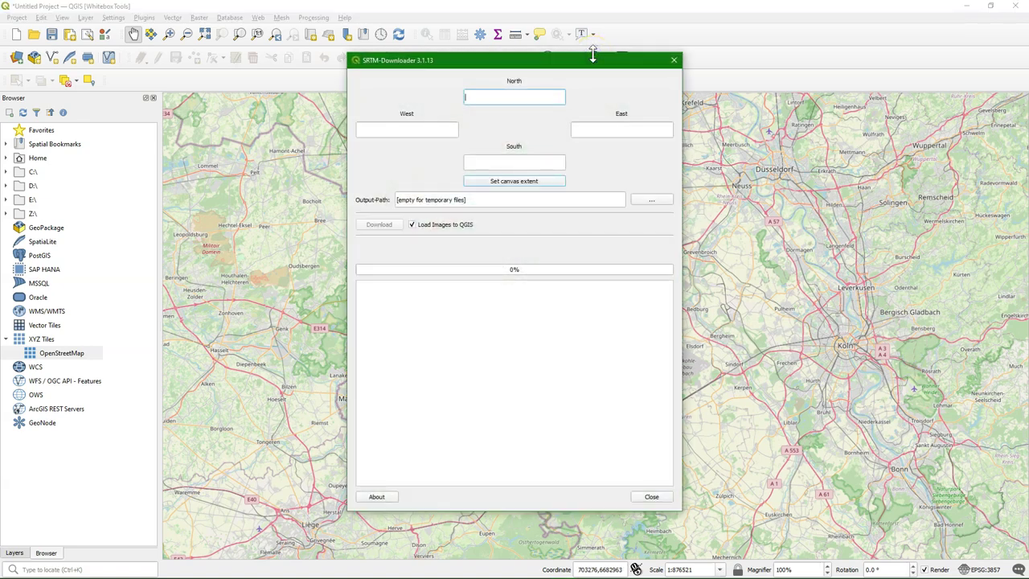
left_click(518, 182)
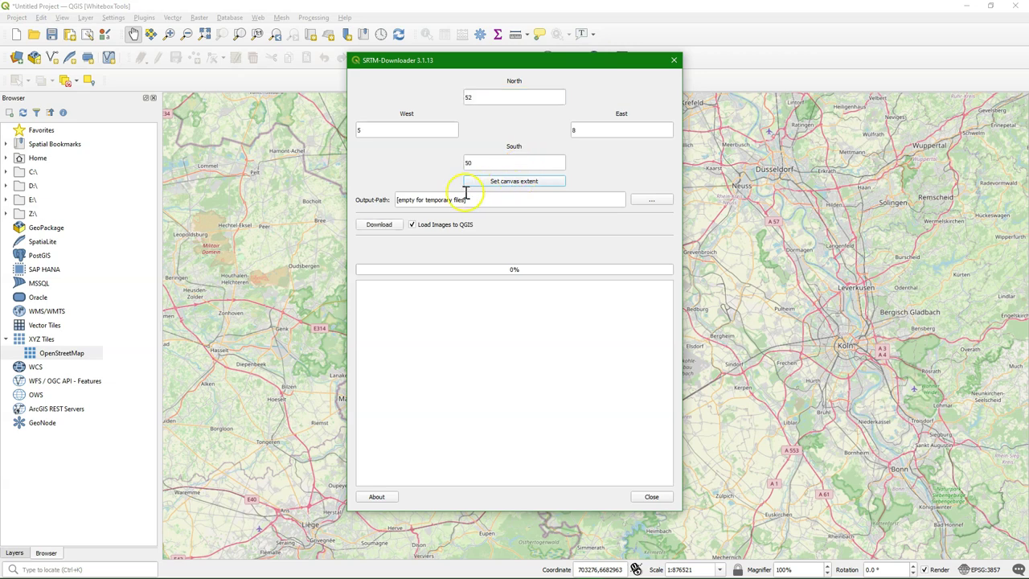
left_click(383, 228)
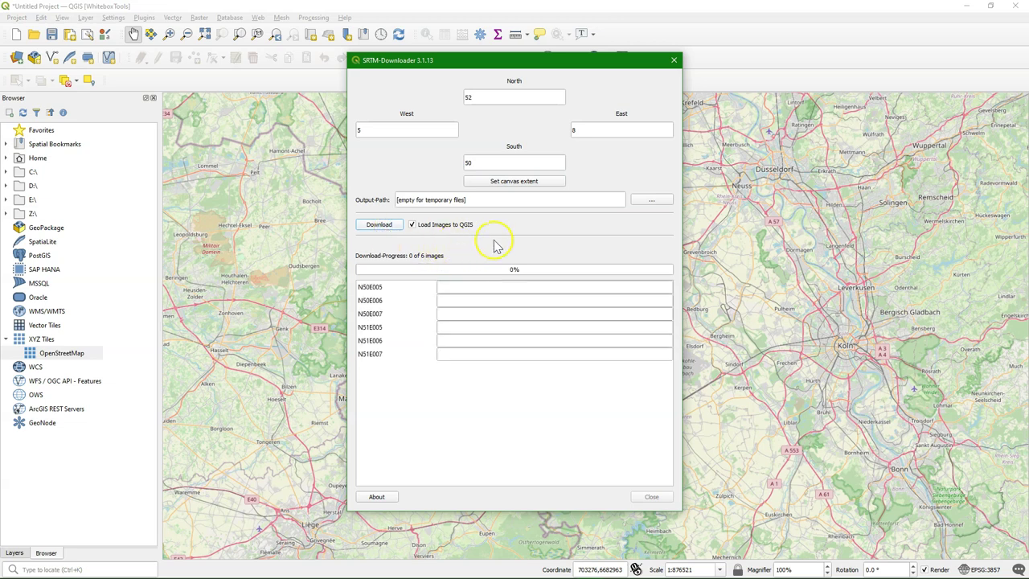
left_click(500, 293)
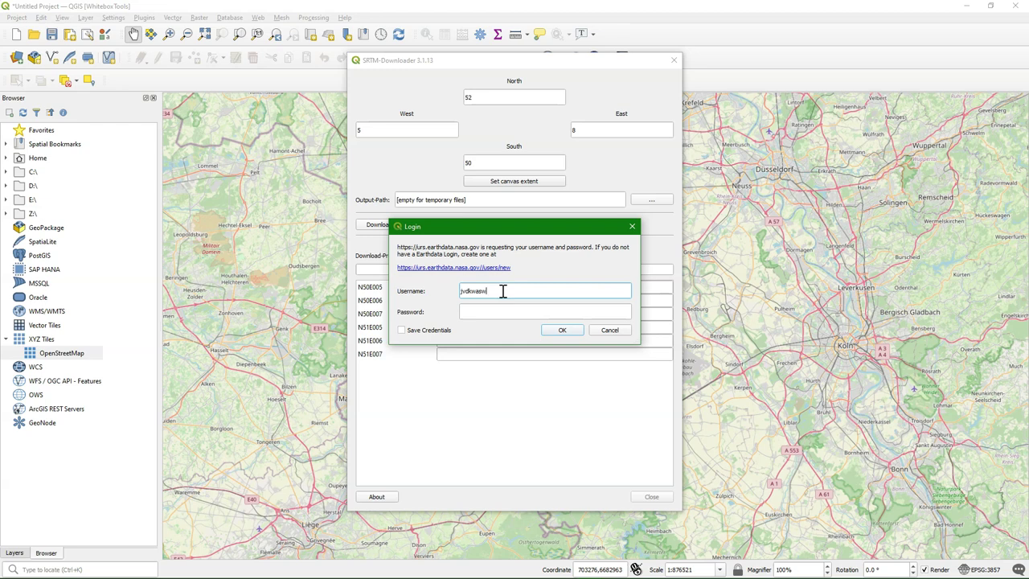
left_click(491, 314)
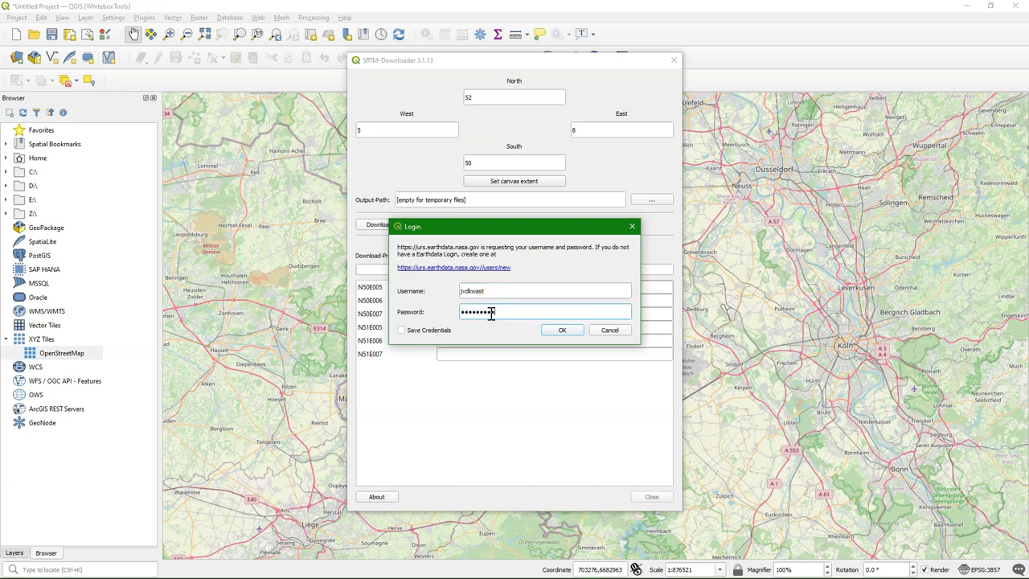
left_click(566, 329)
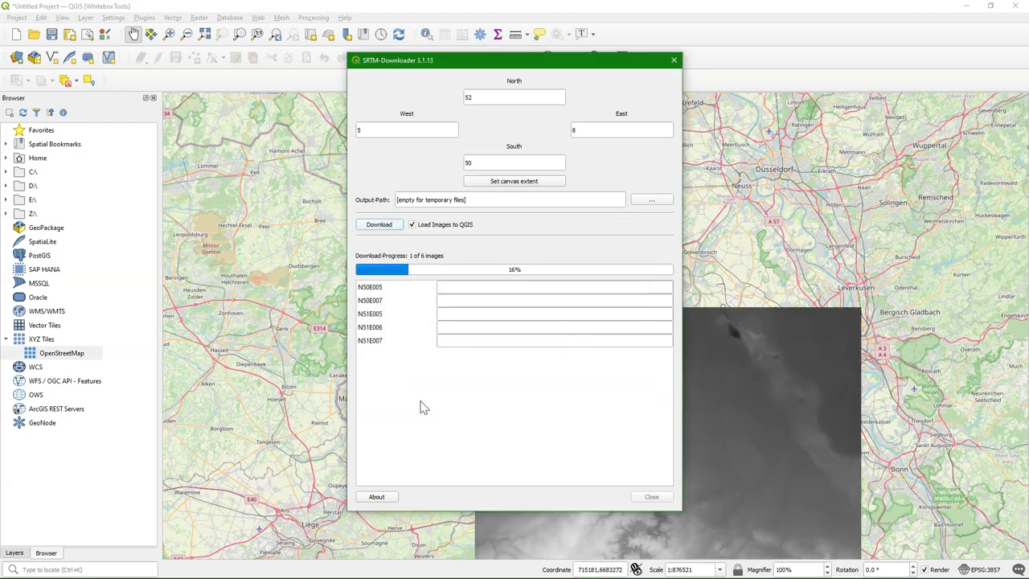
left_click(434, 365)
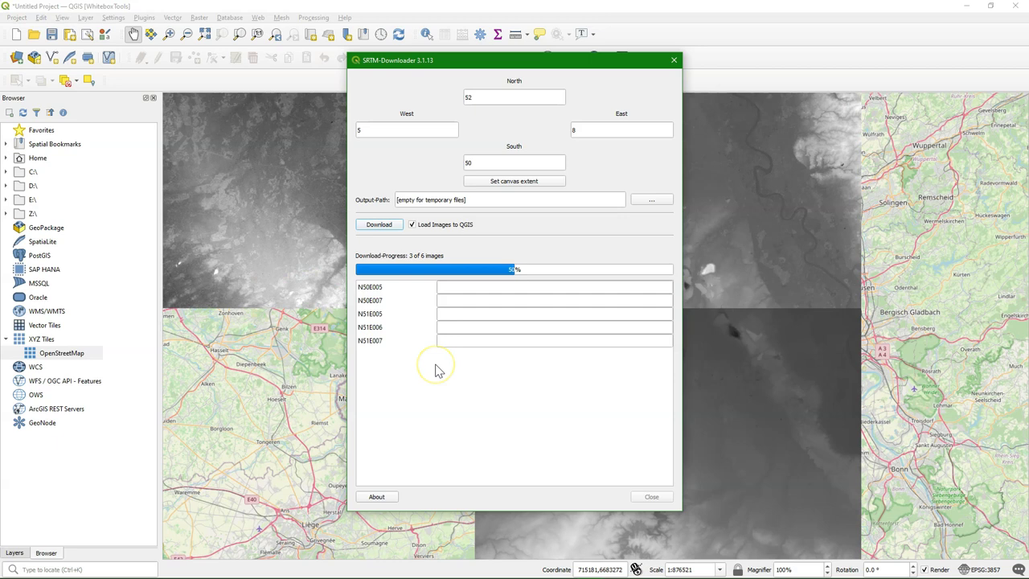
left_click(553, 309)
left_click(652, 496)
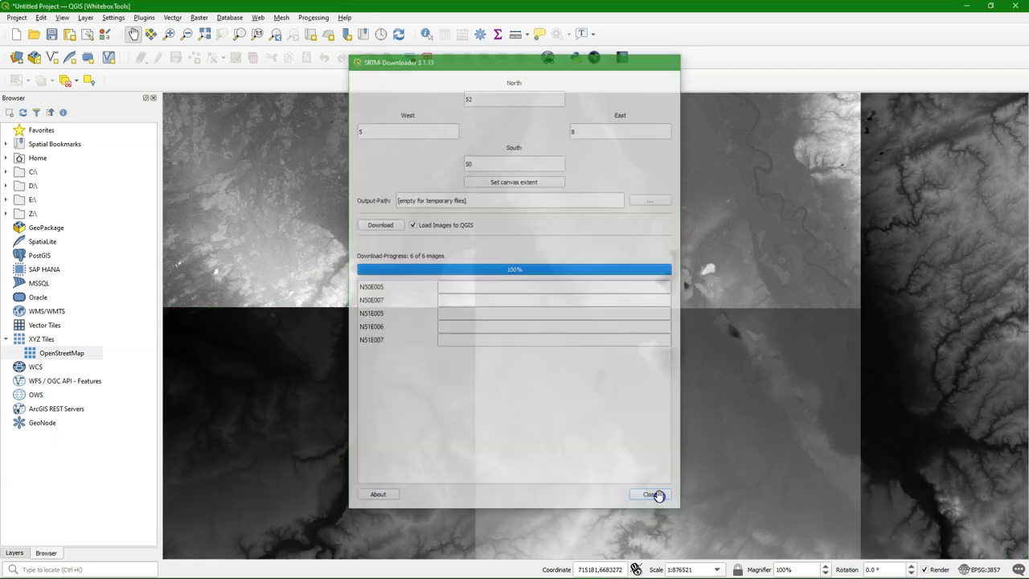
Step: Remove the N50E007.hgt elevation tile layer
left_click(11, 554)
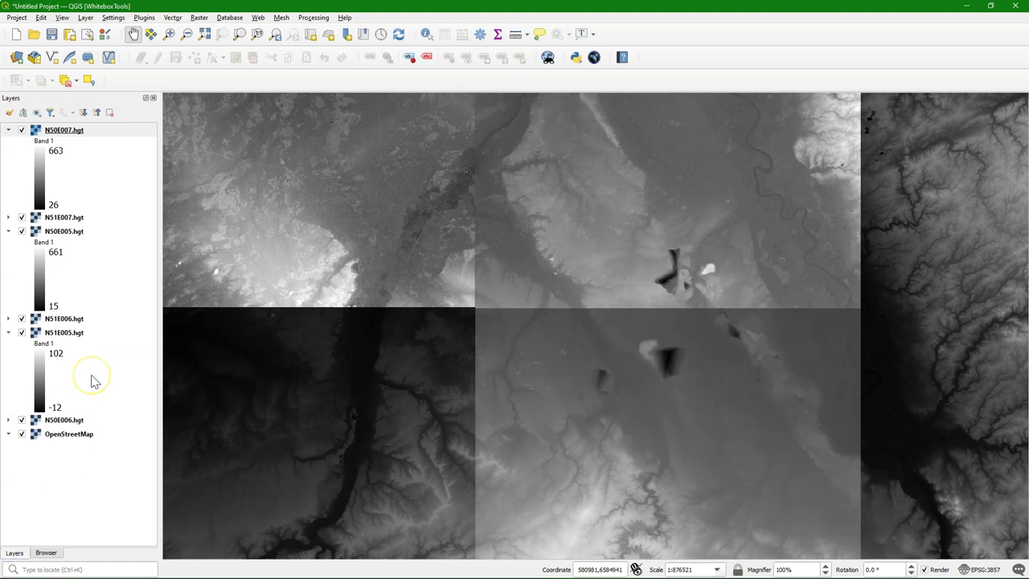
left_click(21, 130)
left_click(22, 130)
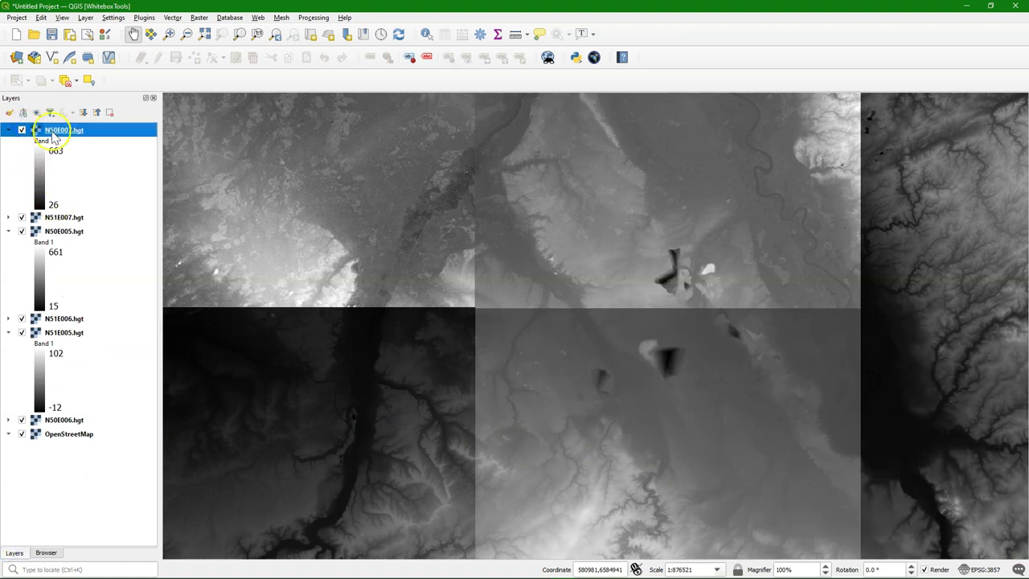
right_click(61, 131)
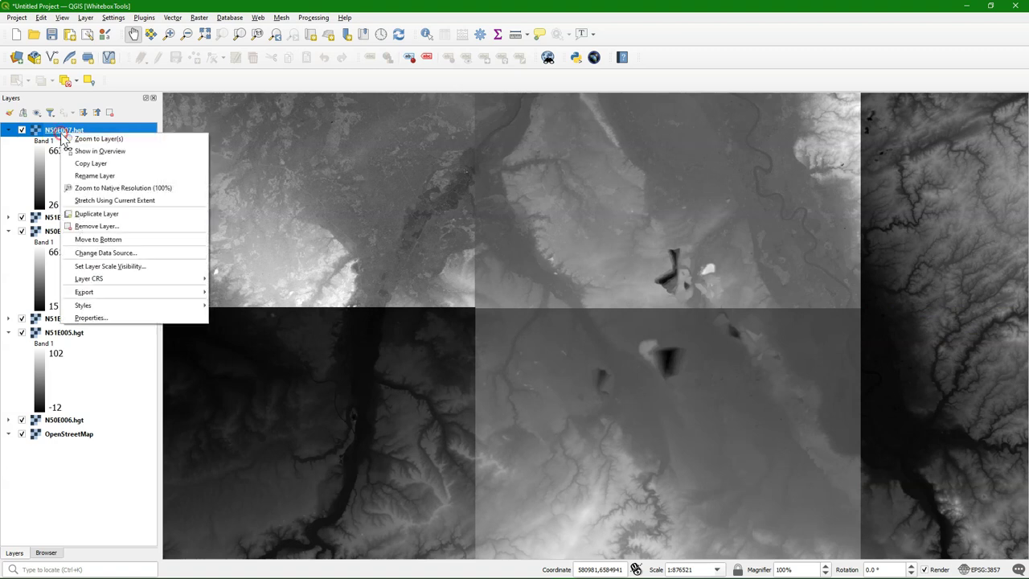
left_click(113, 225)
left_click(508, 311)
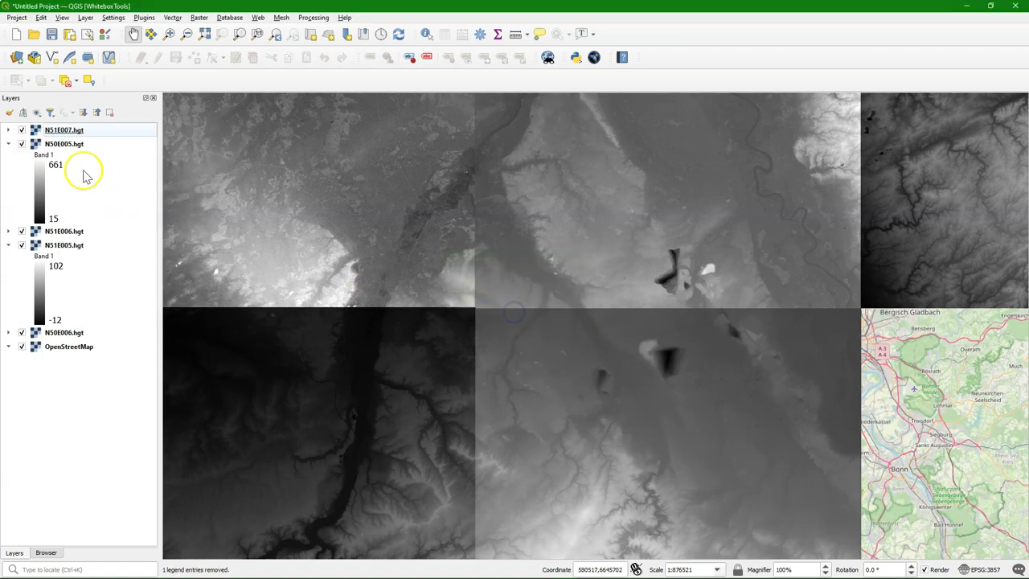
Step: Remove the N51E007.hgt tile and recentre the map on the four remaining tiles
left_click(22, 130)
right_click(66, 130)
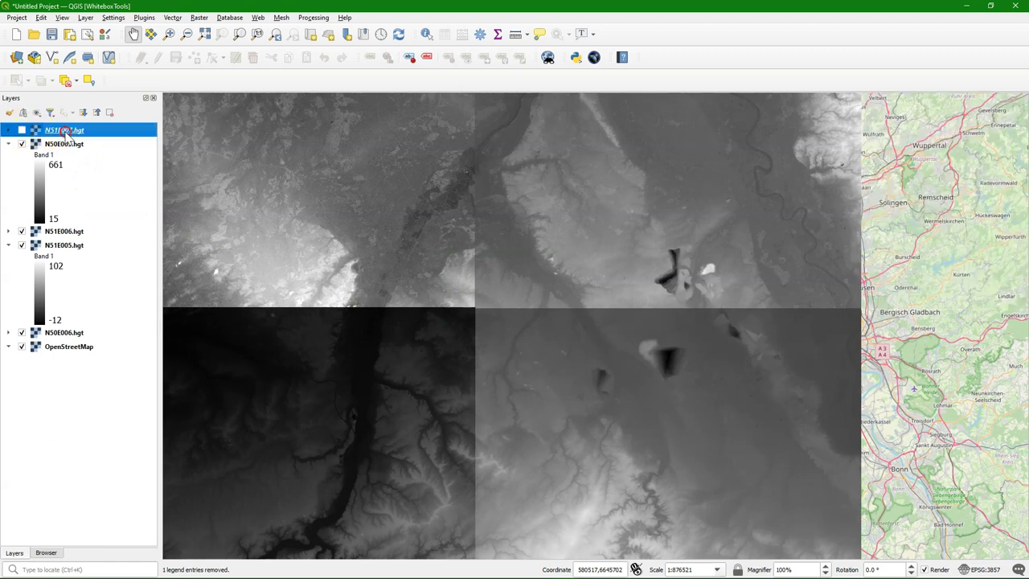
left_click(103, 225)
left_click(505, 311)
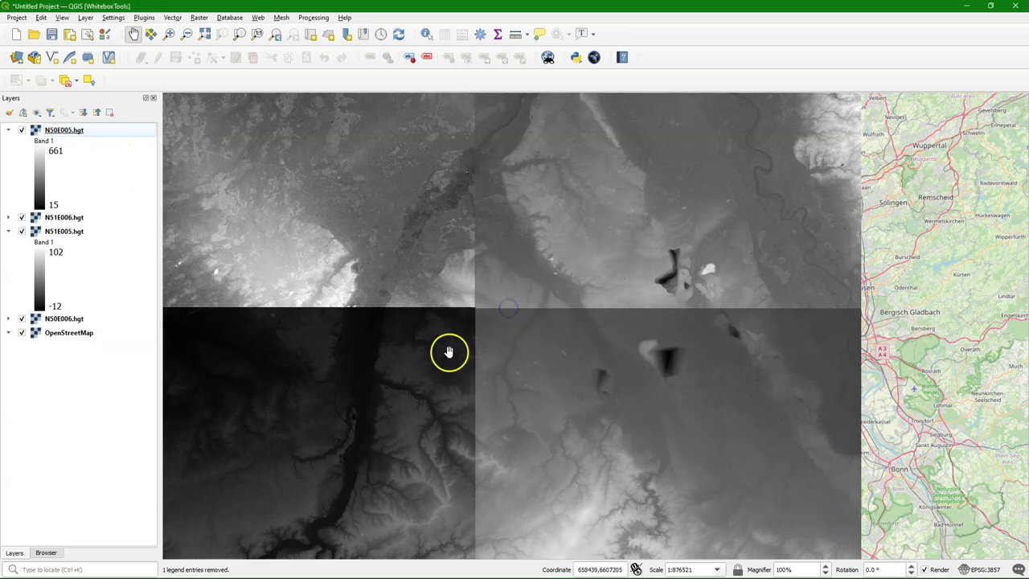
left_click(274, 42)
left_click_drag(471, 340, 487, 296)
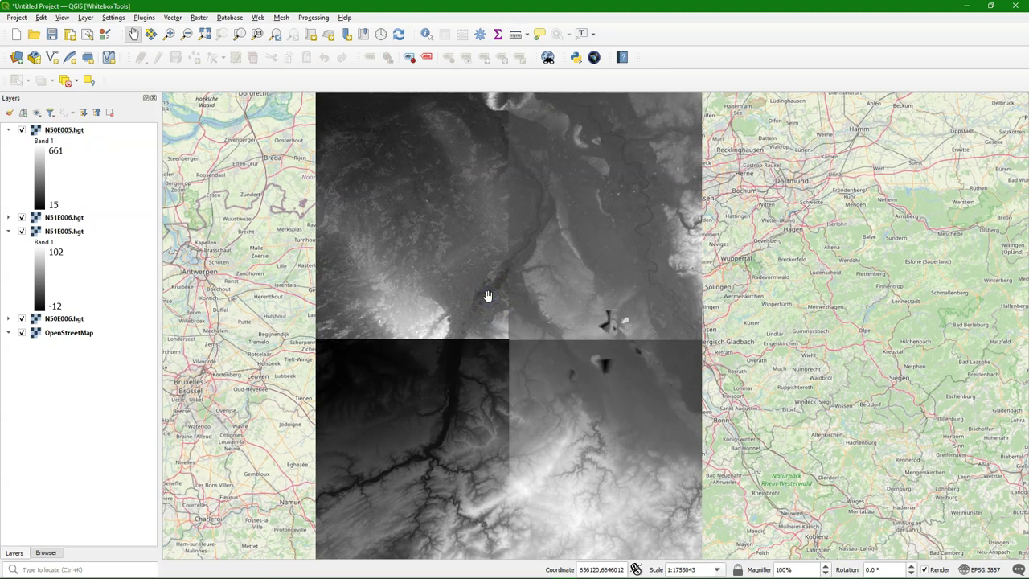
left_click(492, 293)
left_click(357, 175)
Step: In Build Virtual Raster, select the four .hgt tiles as inputs, excluding OpenStreetMap
left_click(198, 17)
mouse_move(250, 94)
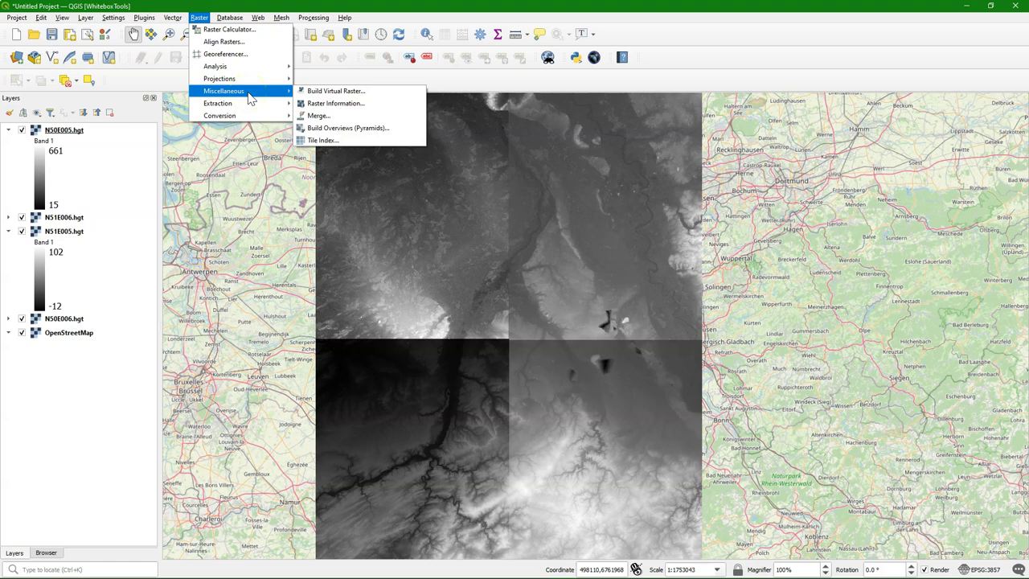
left_click(329, 91)
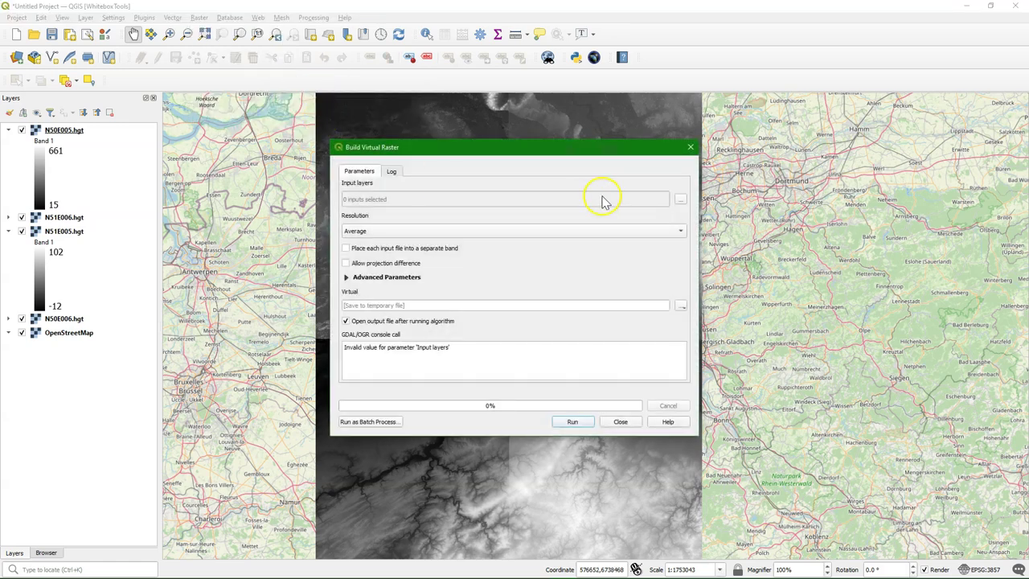
left_click(680, 198)
left_click(649, 211)
left_click(350, 240)
left_click(348, 185)
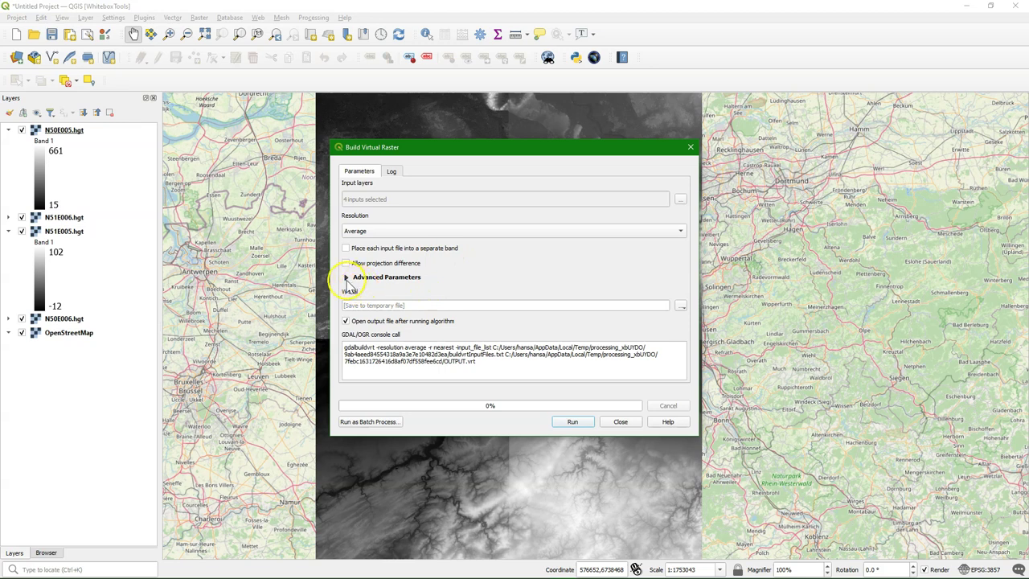
Step: Save the virtual output as DEM_Mosaic.vrt in WBT_delineation and run the mosaic
left_click(347, 280)
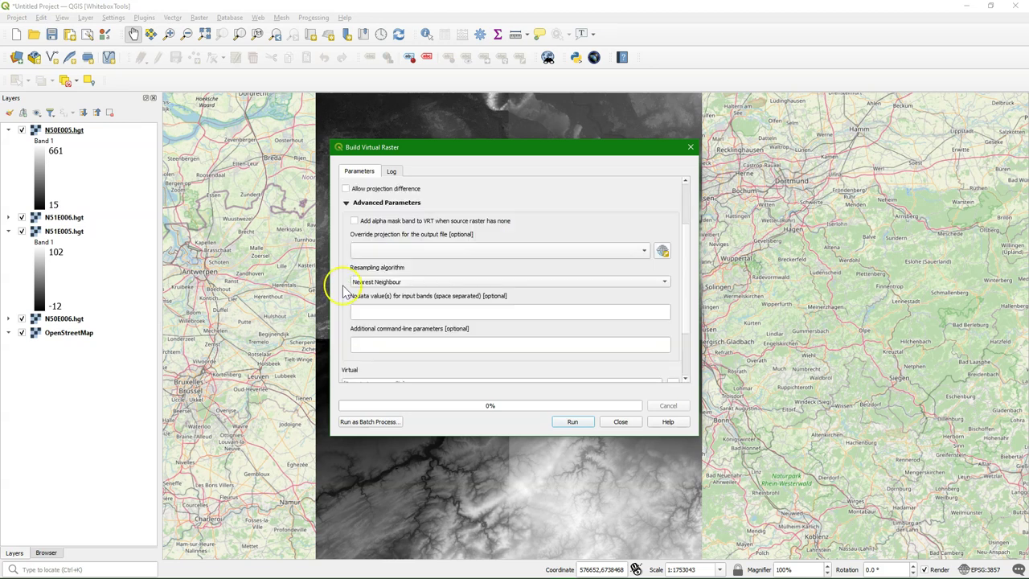
left_click_drag(684, 280, 684, 344)
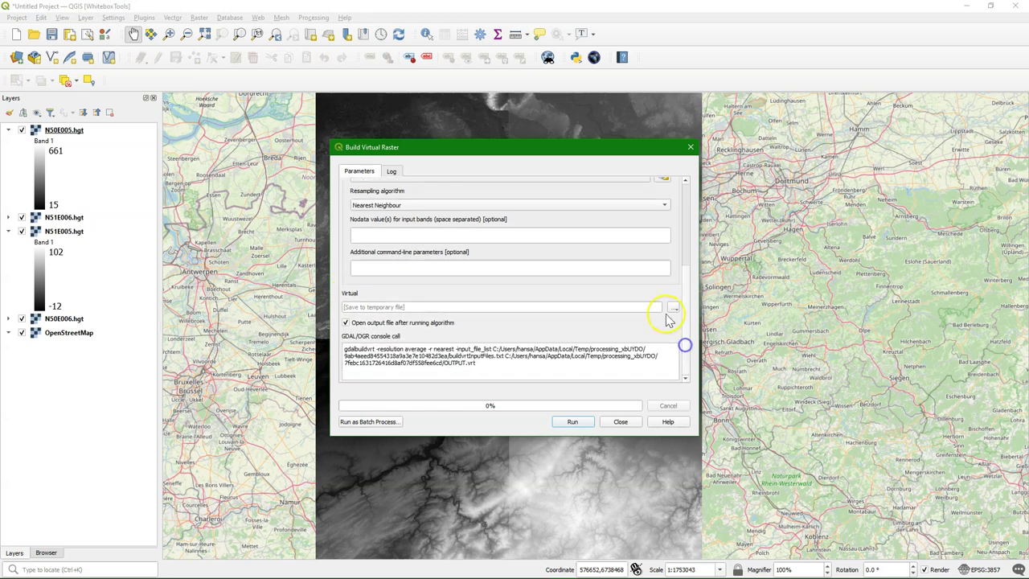
left_click(672, 309)
left_click(683, 329)
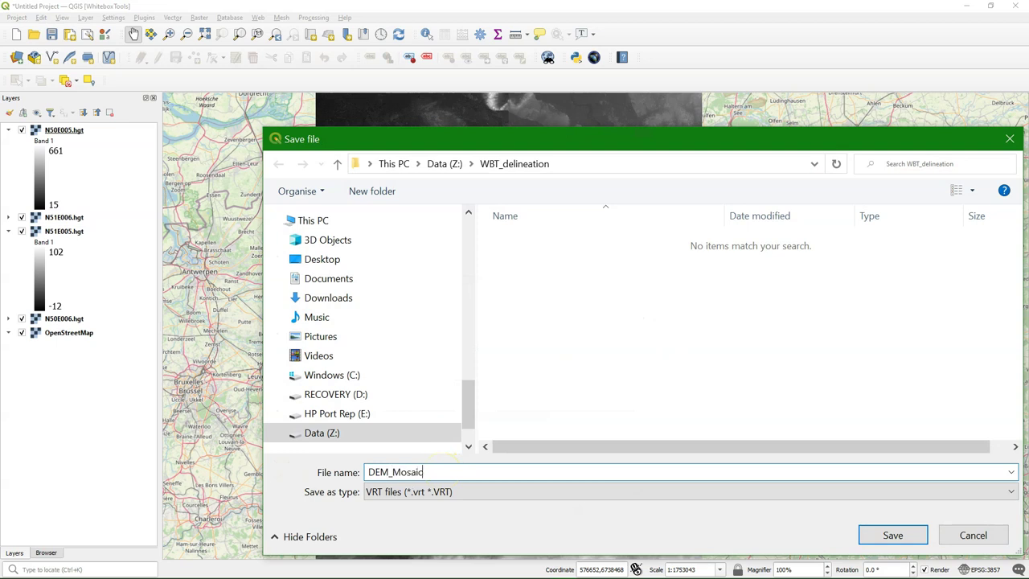
left_click(888, 533)
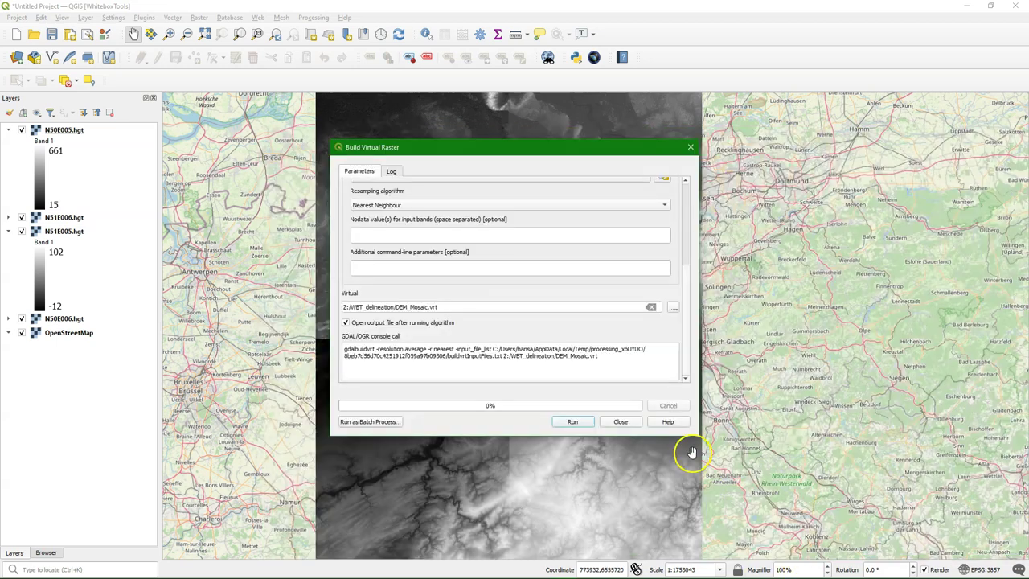
left_click(572, 421)
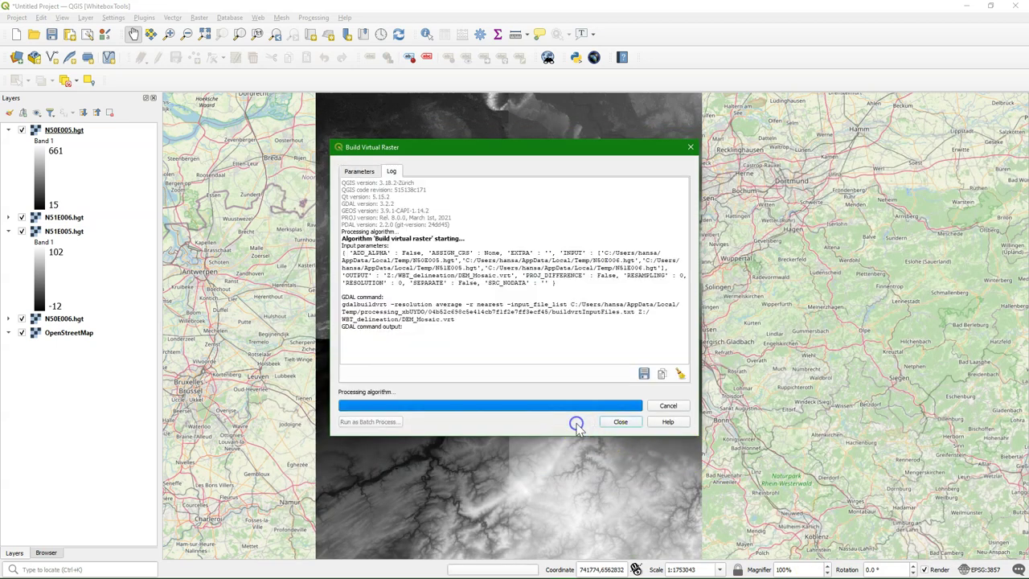
left_click(623, 427)
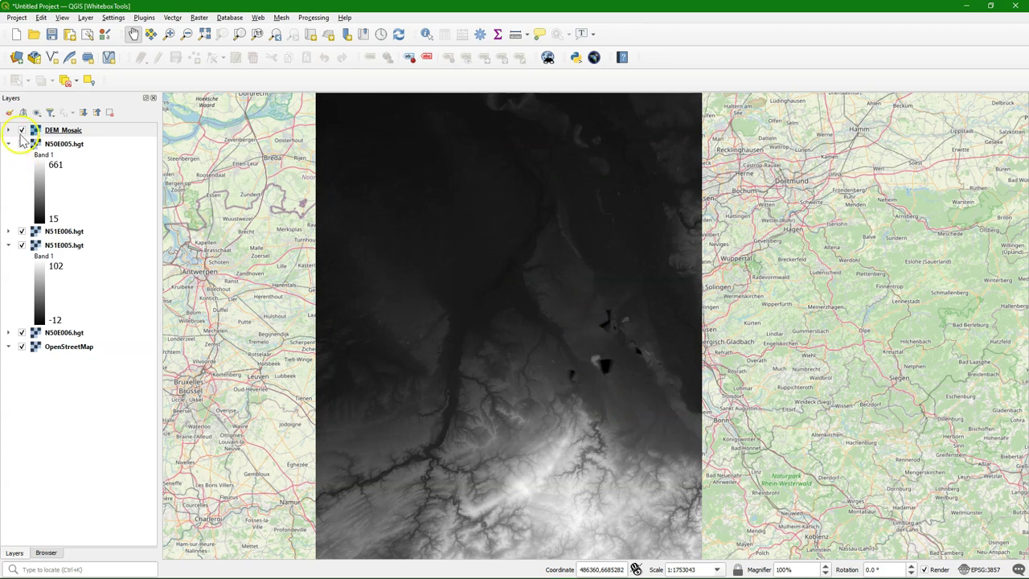
Step: Remove the four separate .hgt tile layers from the project
left_click(46, 145)
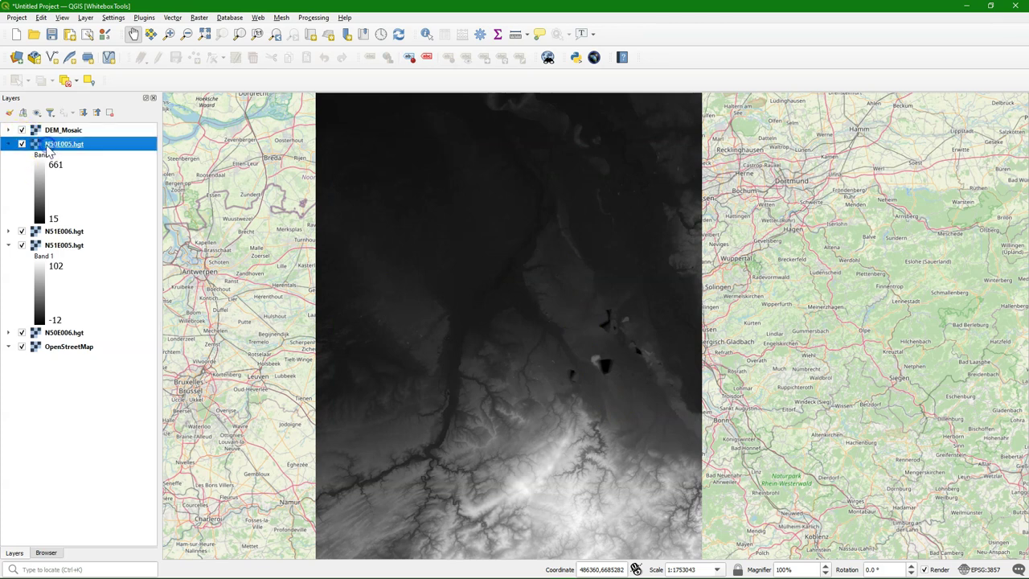
left_click(76, 332, "shift")
right_click(76, 333)
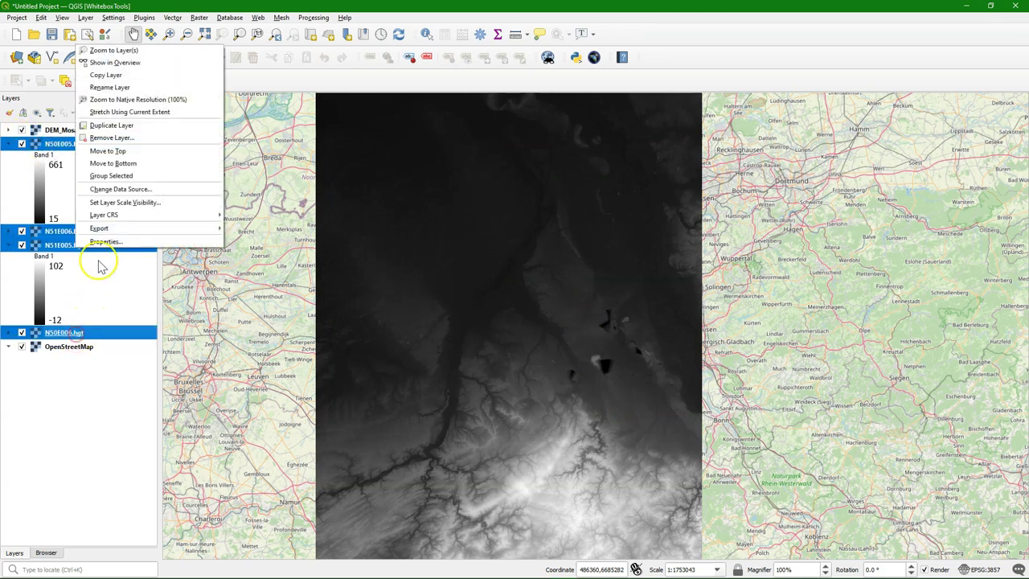
left_click(108, 138)
left_click(505, 311)
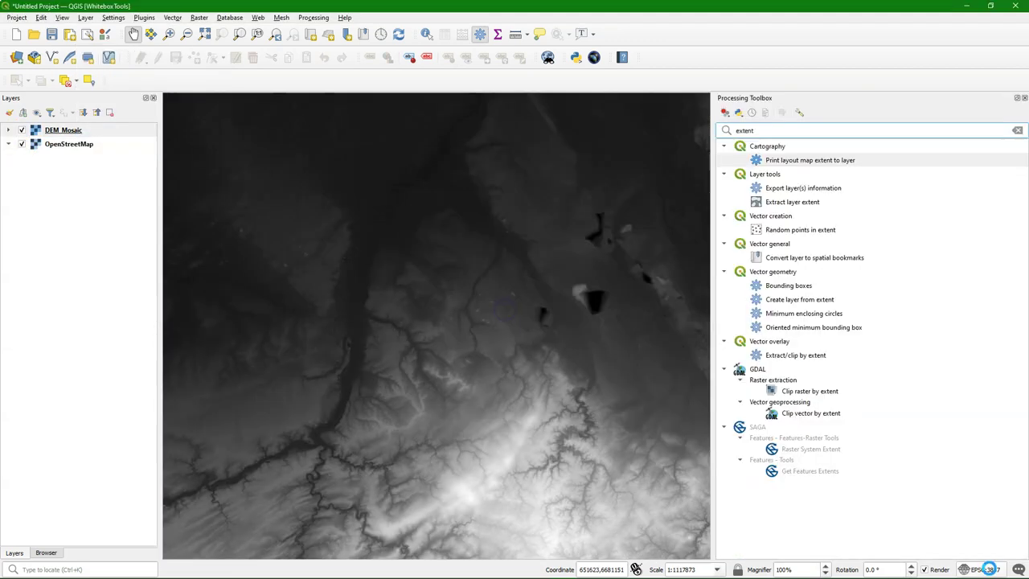
Step: Set the project CRS to WGS 84 / UTM zone 32N, zoom to DEM_Mosaic, then hide it
left_click(986, 569)
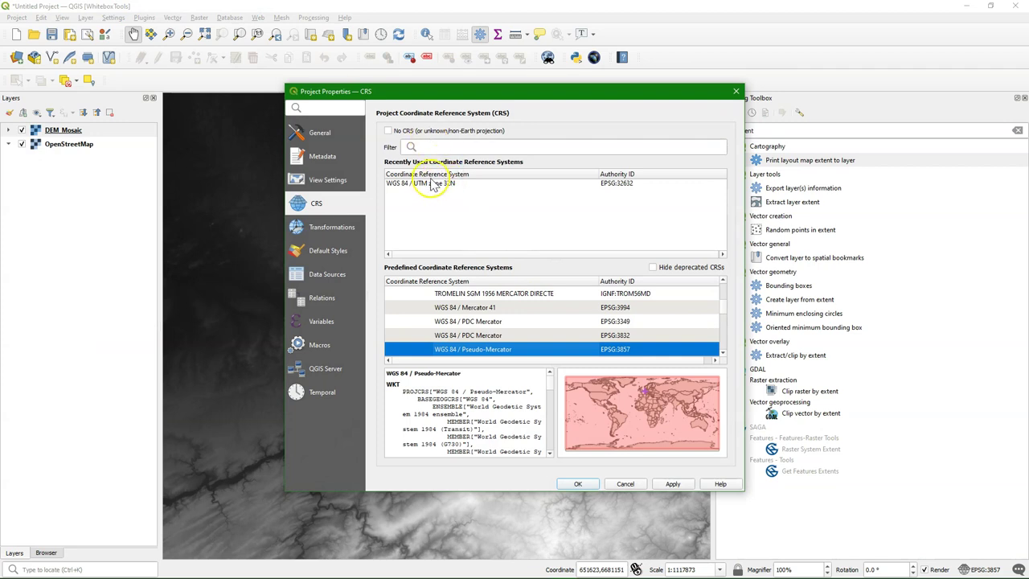
left_click(426, 183)
left_click(583, 484)
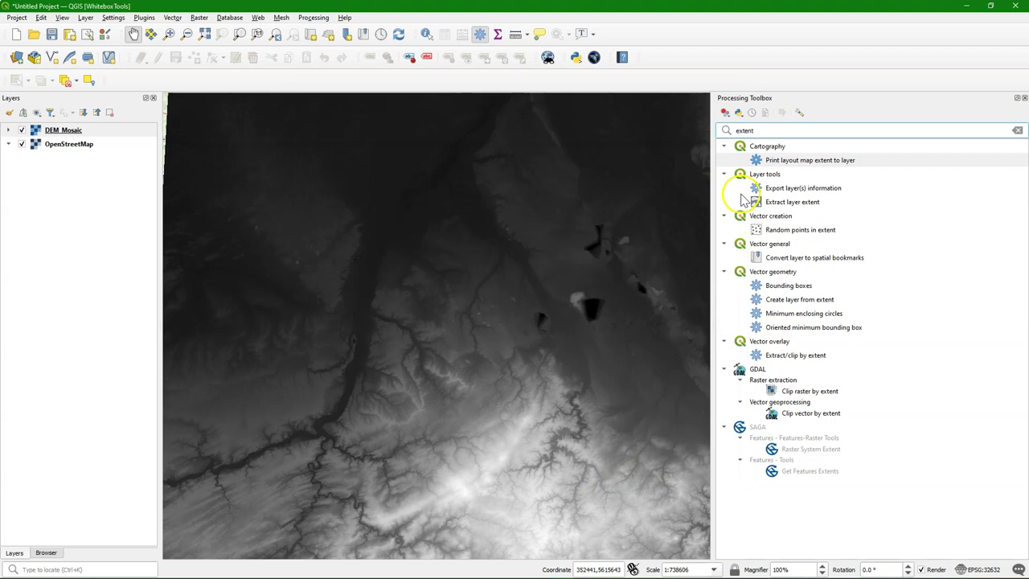
left_click(799, 299)
left_click(63, 131)
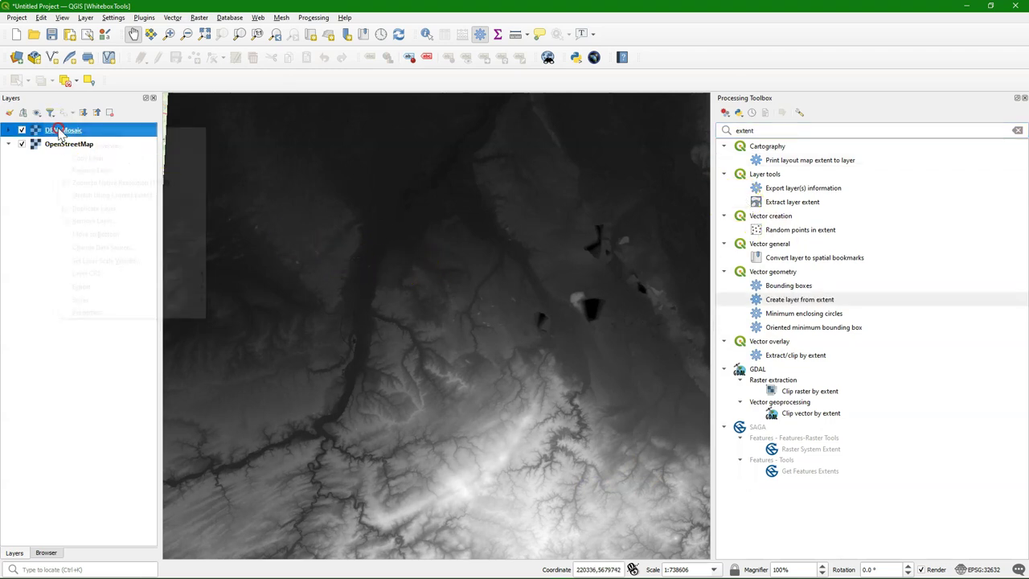
right_click(62, 131)
left_click(92, 139)
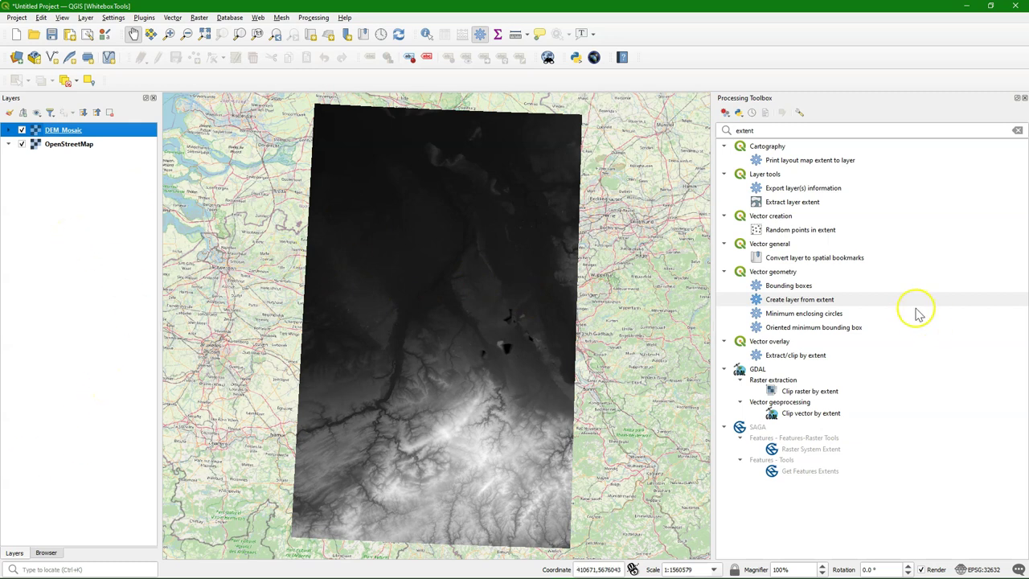
left_click(22, 130)
Step: In Create layer from extent, draw a rectangle over the southern part of the DEM mosaic
left_click(21, 130)
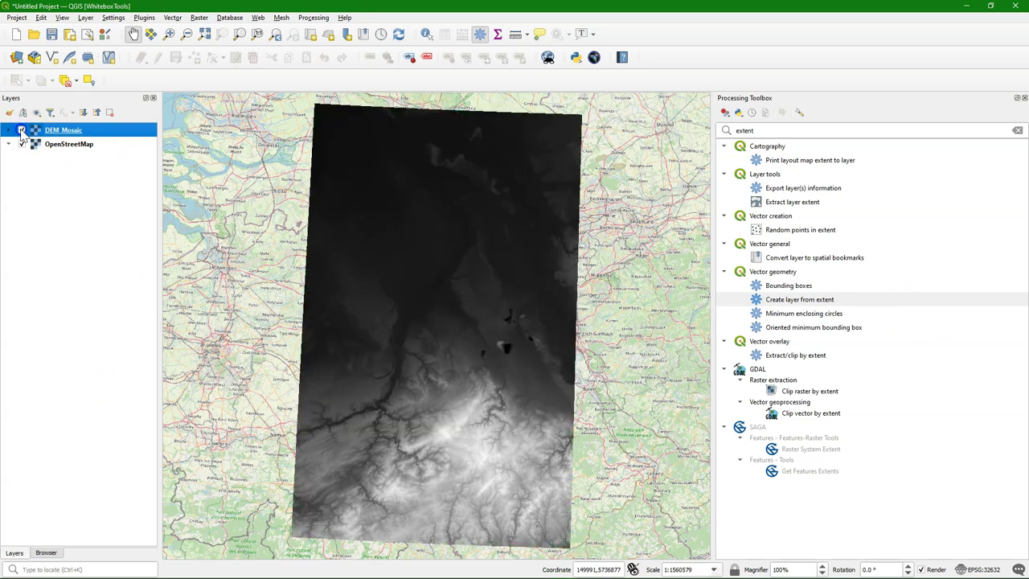
left_click(21, 131)
left_click(791, 300)
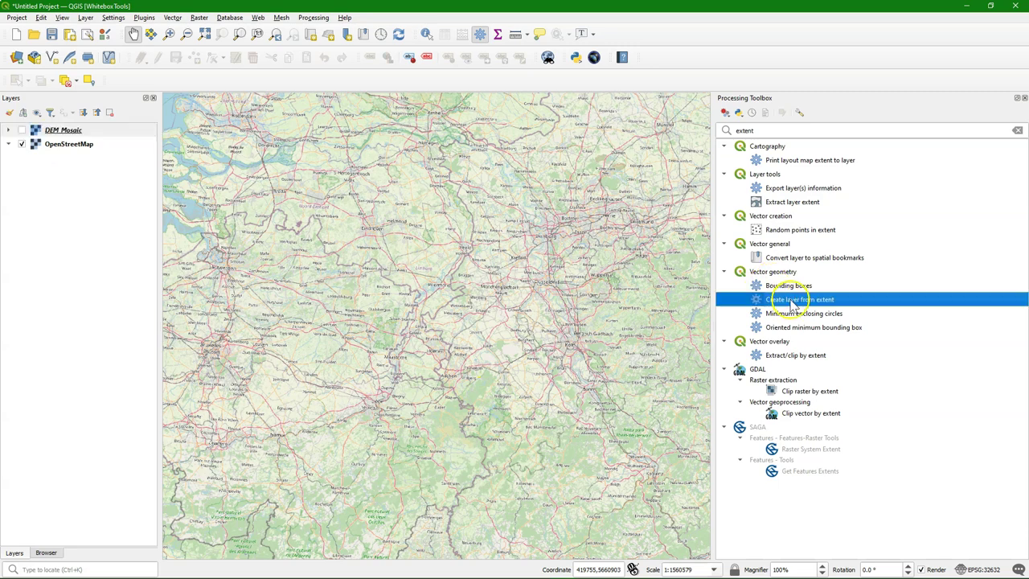
double_click(791, 300)
left_click(537, 202)
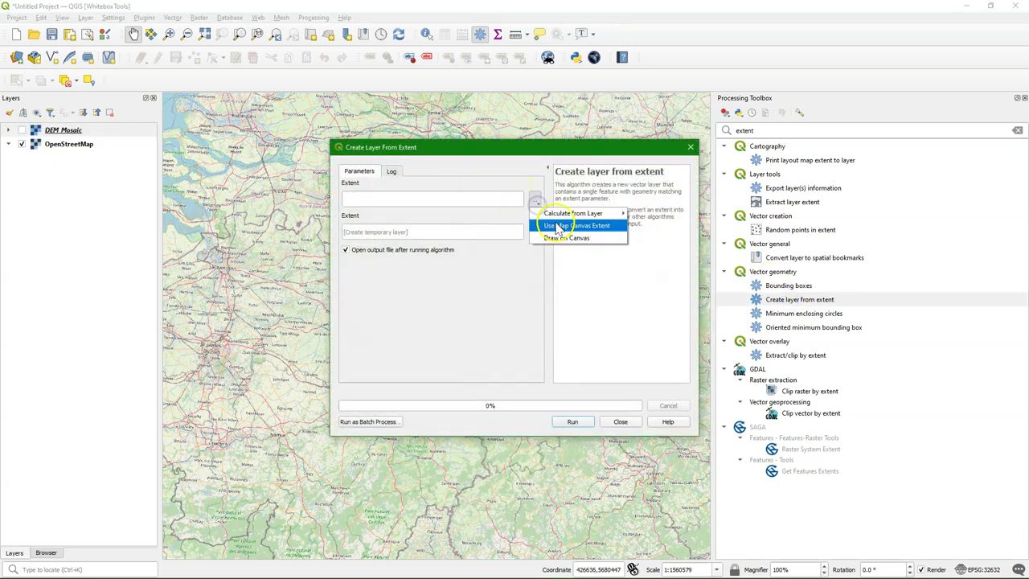
left_click(566, 237)
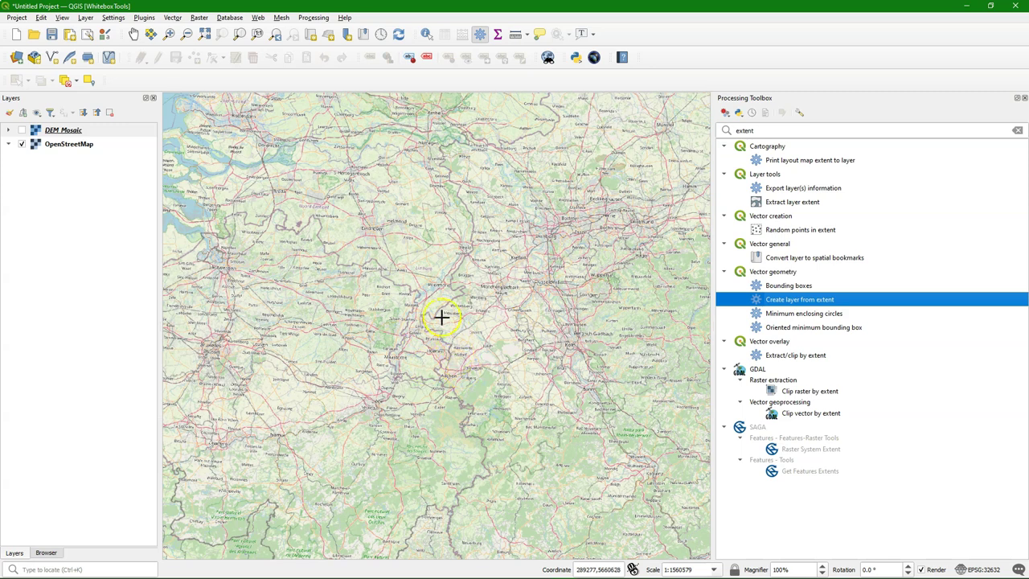
left_click(382, 276)
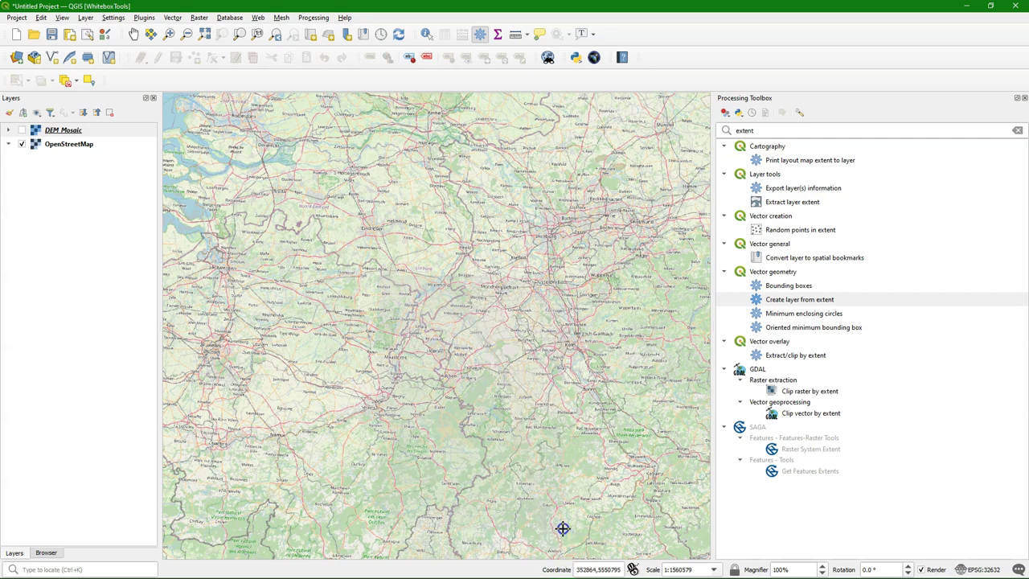
left_click(562, 528)
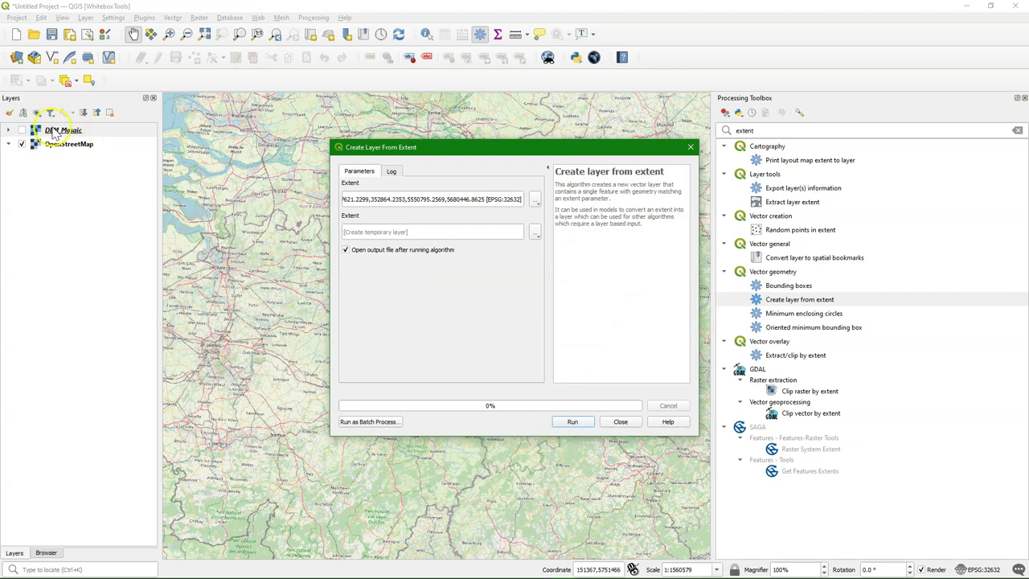
Step: Generate the Extent polygon layer, then show DEM_Mosaic and hide the Extent rectangle
left_click(21, 129)
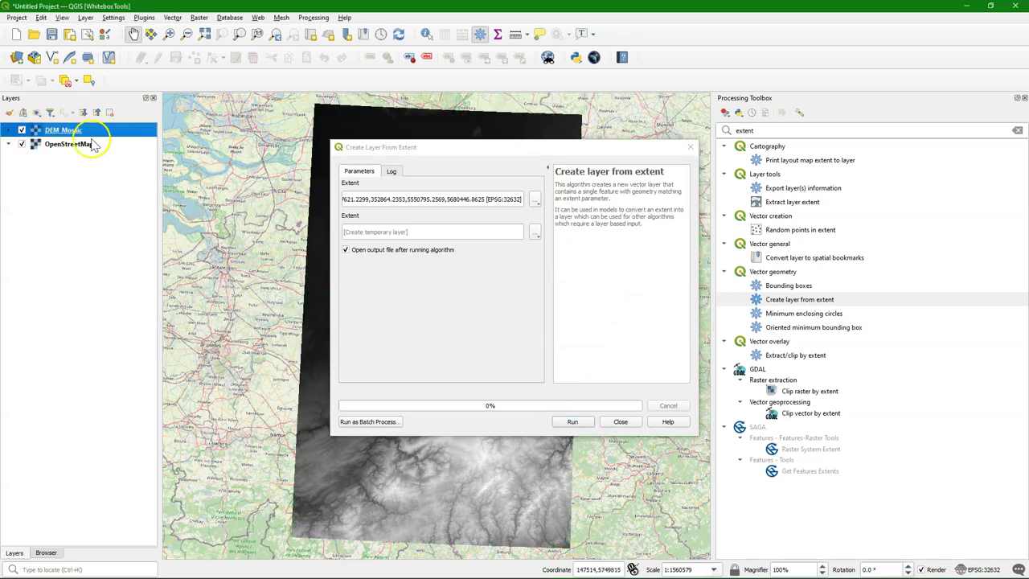
left_click(22, 131)
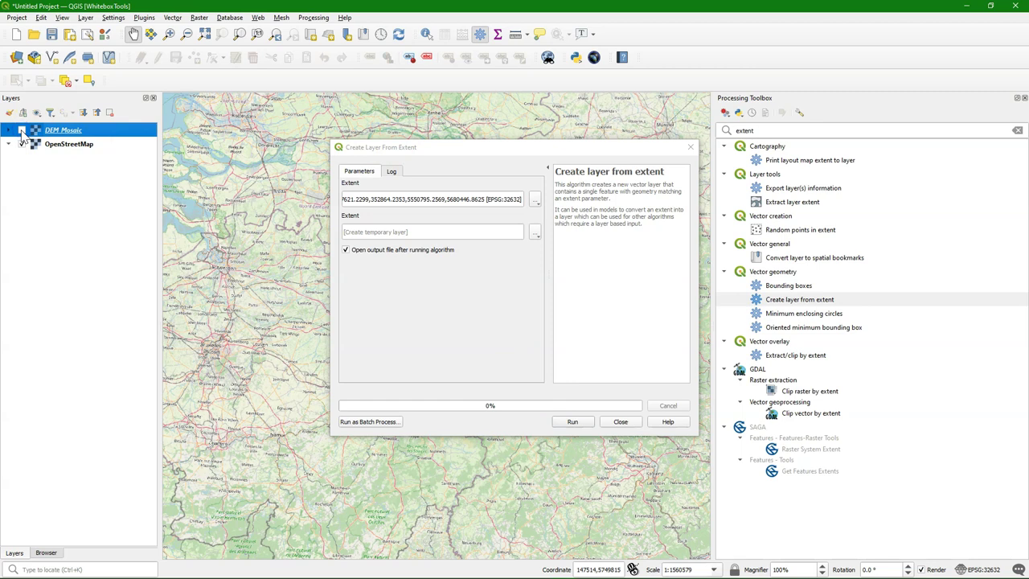
left_click(574, 423)
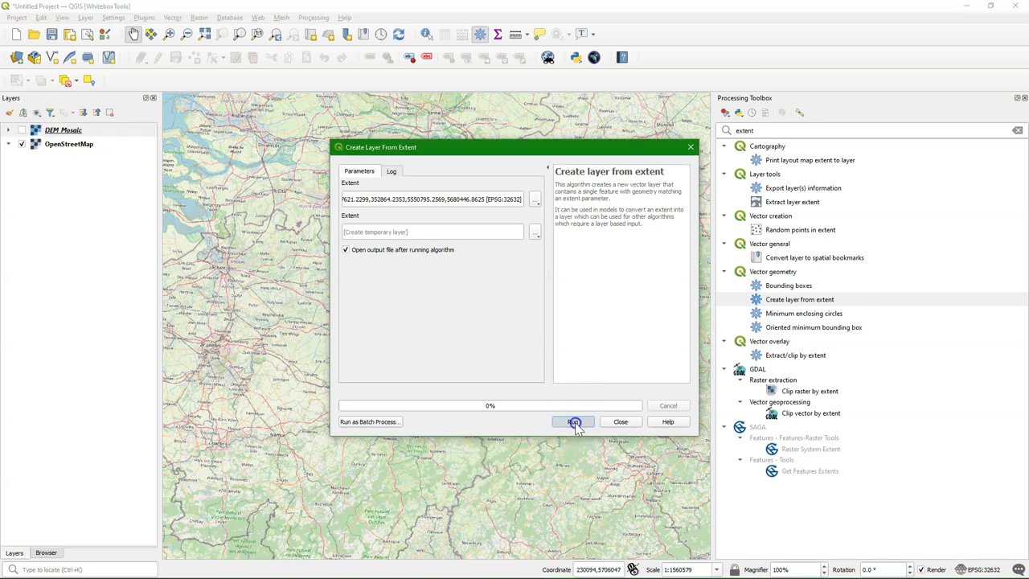
left_click(620, 421)
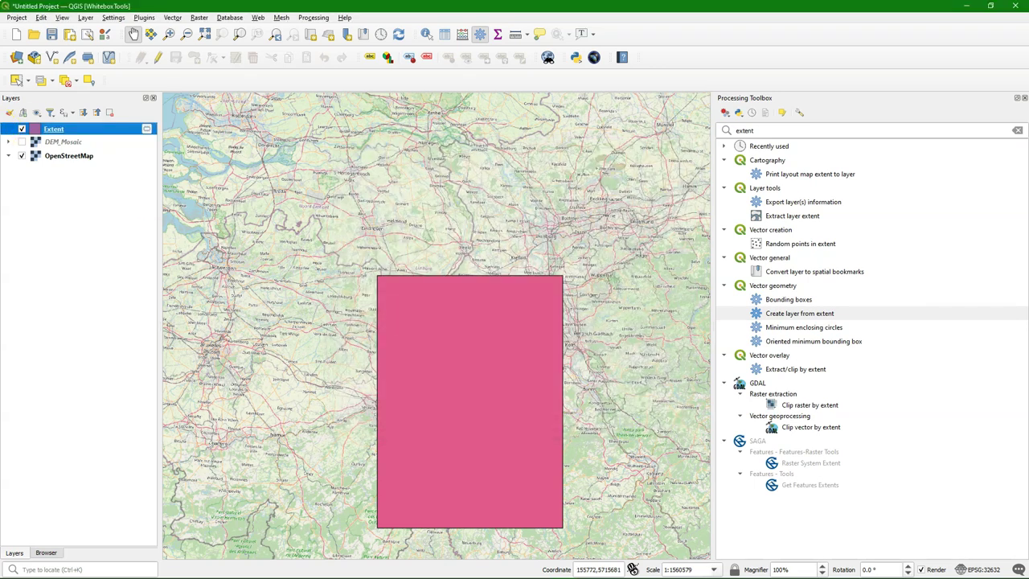
left_click(22, 141)
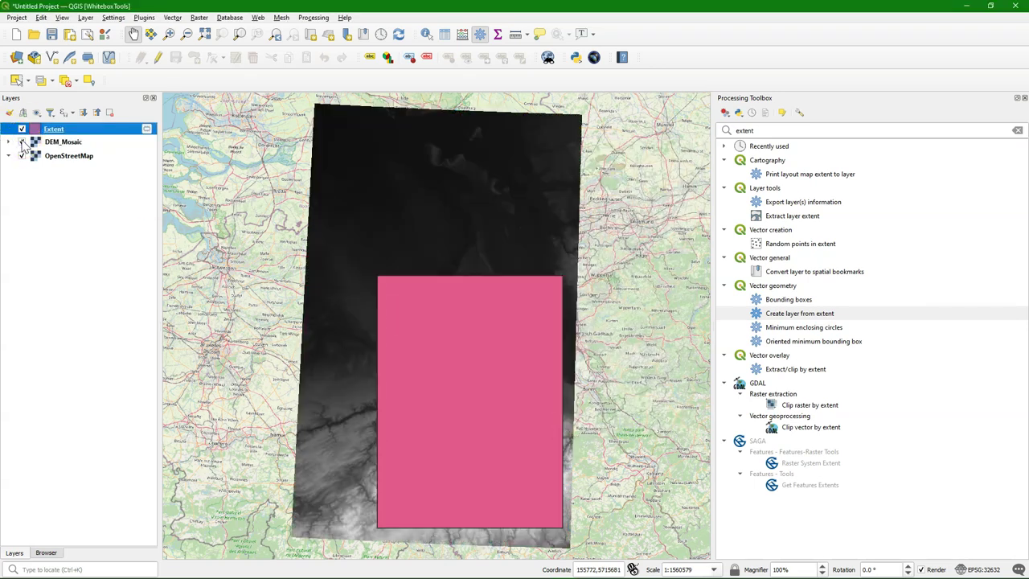
left_click(22, 142)
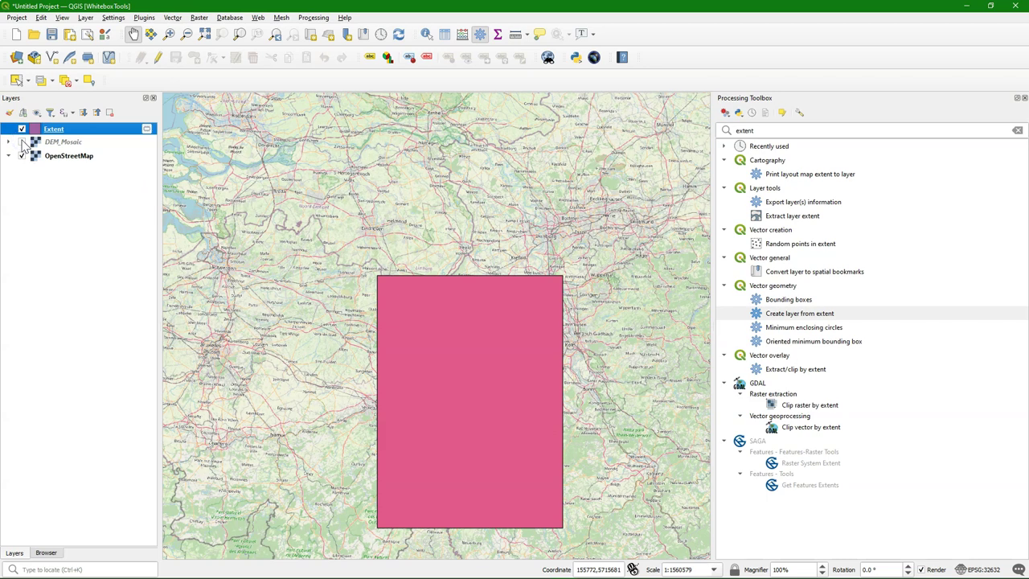
left_click(22, 142)
left_click(21, 130)
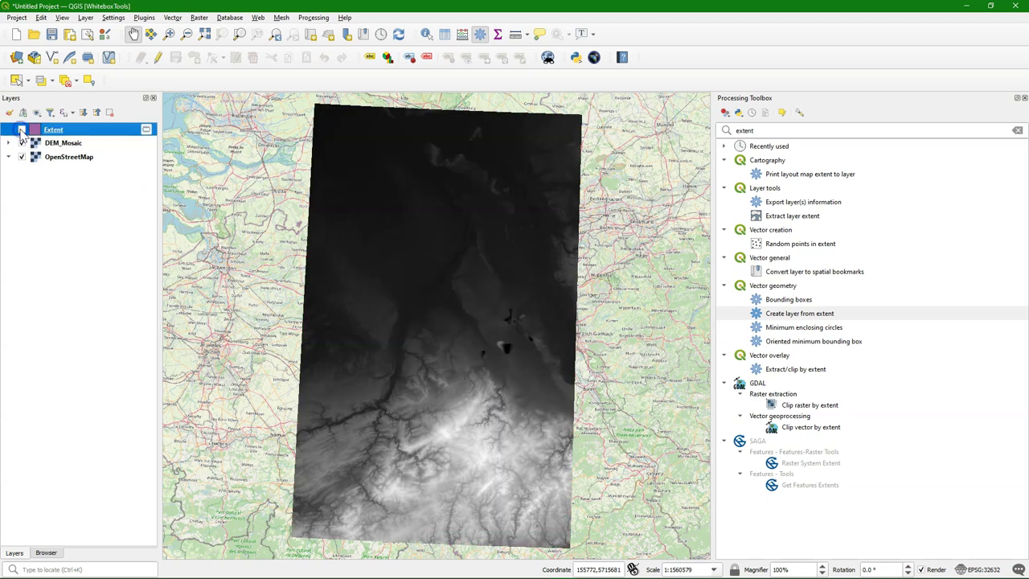
Step: Export DEM_Mosaic as DEM_Subset.tif in WGS 84 / UTM zone 32N (EPSG:32632)
right_click(59, 143)
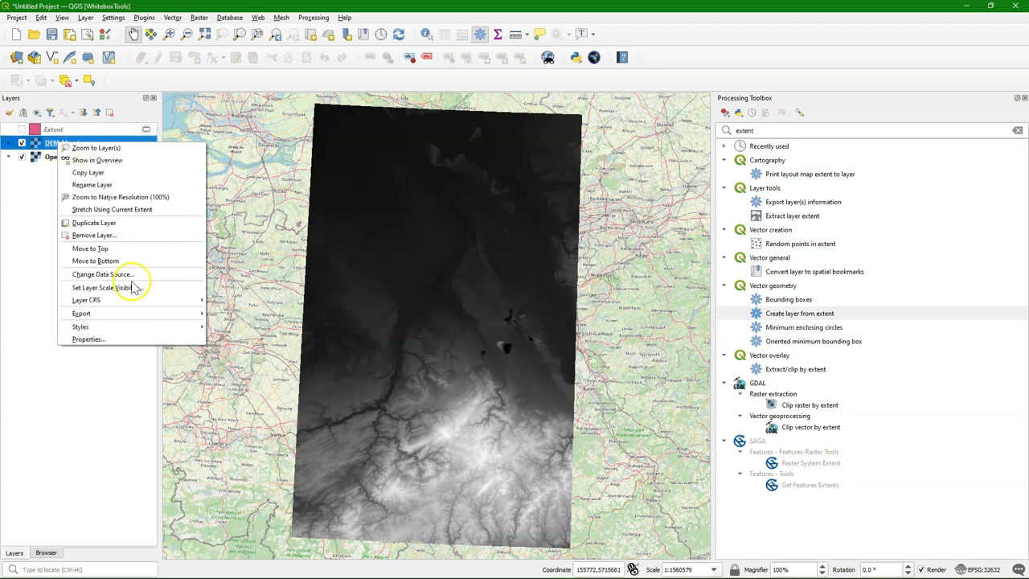
mouse_move(128, 314)
left_click(227, 313)
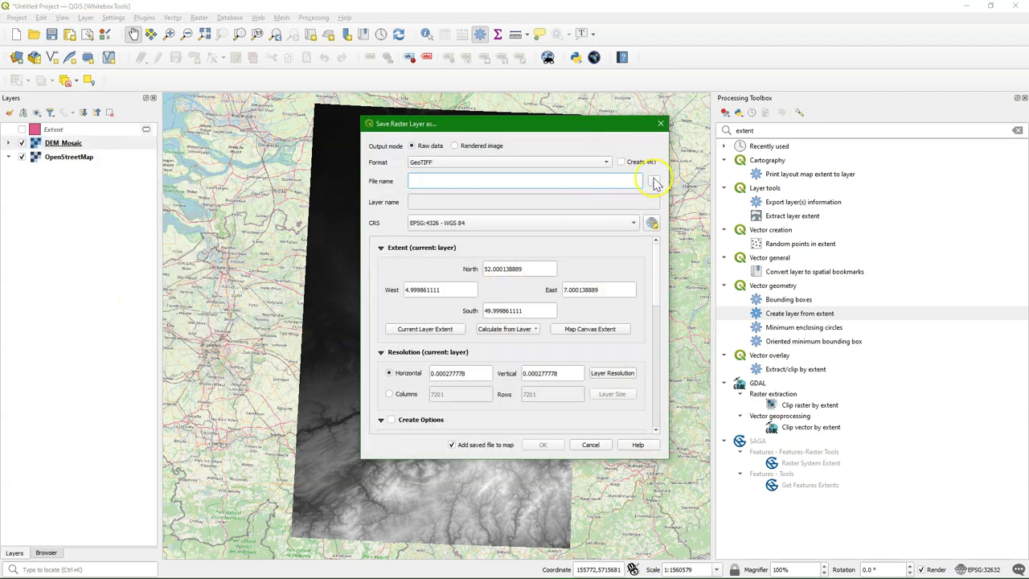
left_click(654, 182)
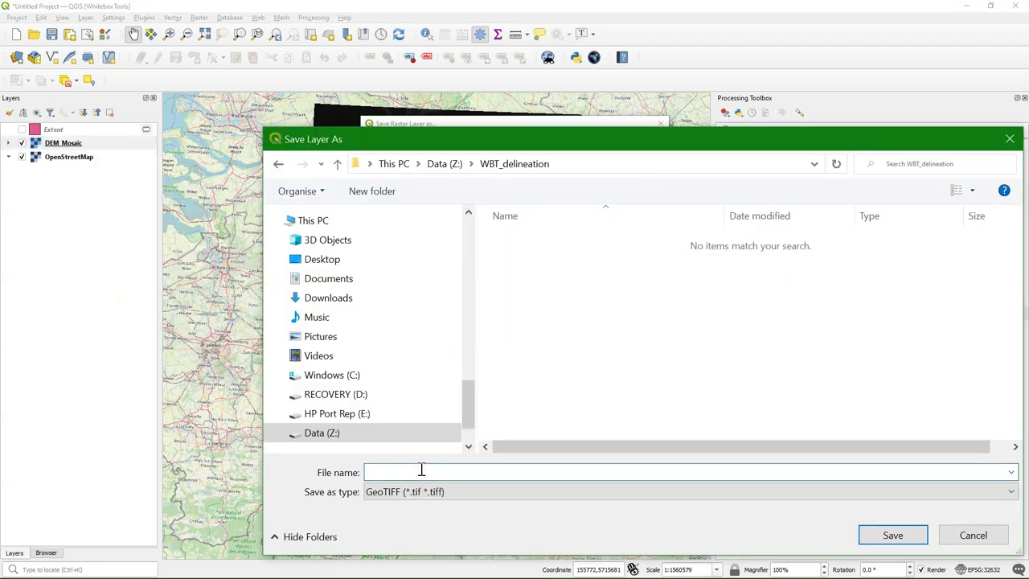
type("DEM_Subset")
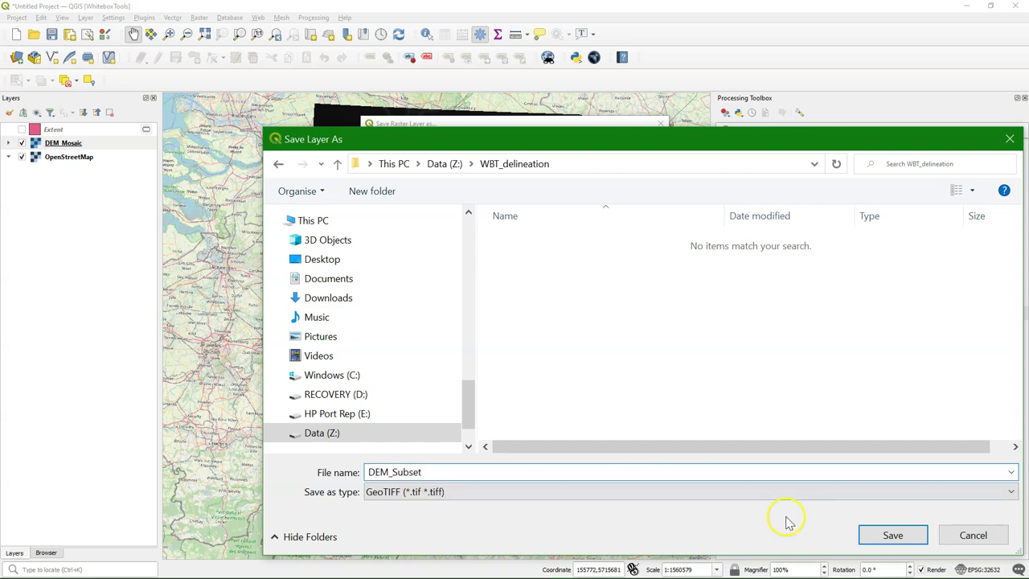
left_click(890, 536)
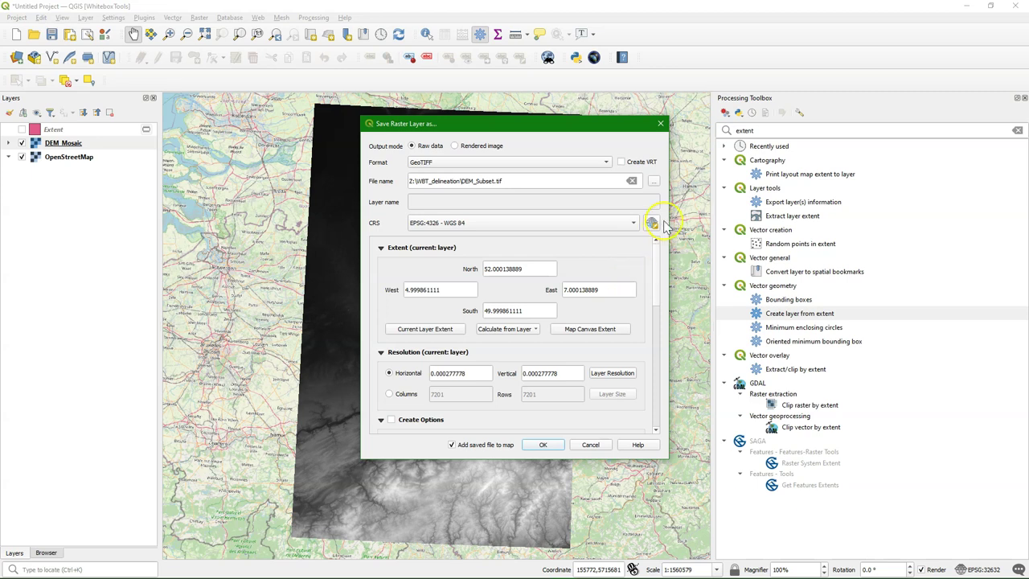
left_click(652, 223)
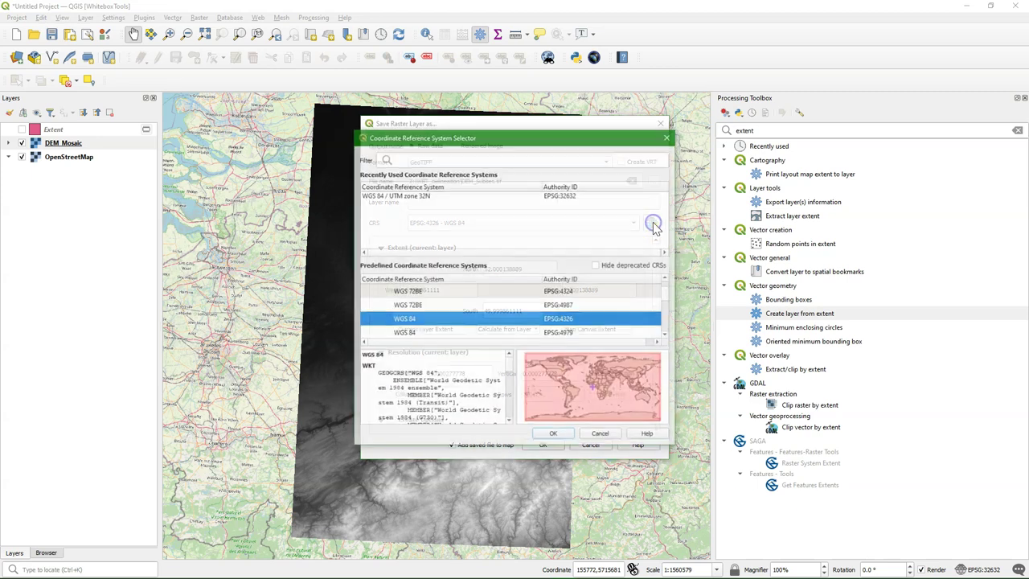
left_click(424, 196)
left_click(553, 435)
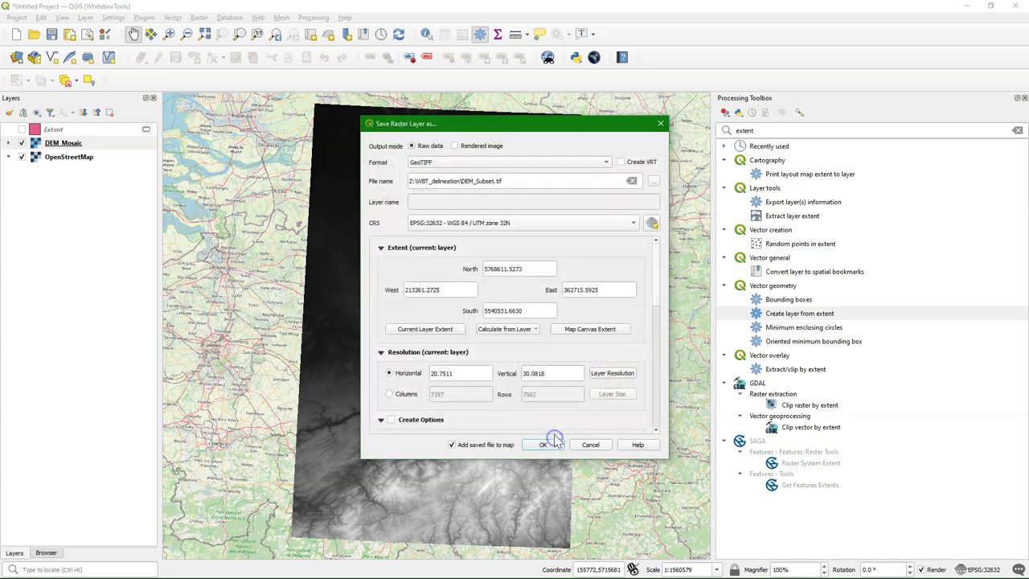
Step: Crop the export to the Extent layer's bounds at 30 m resolution and save it
left_click(531, 331)
left_click(524, 352)
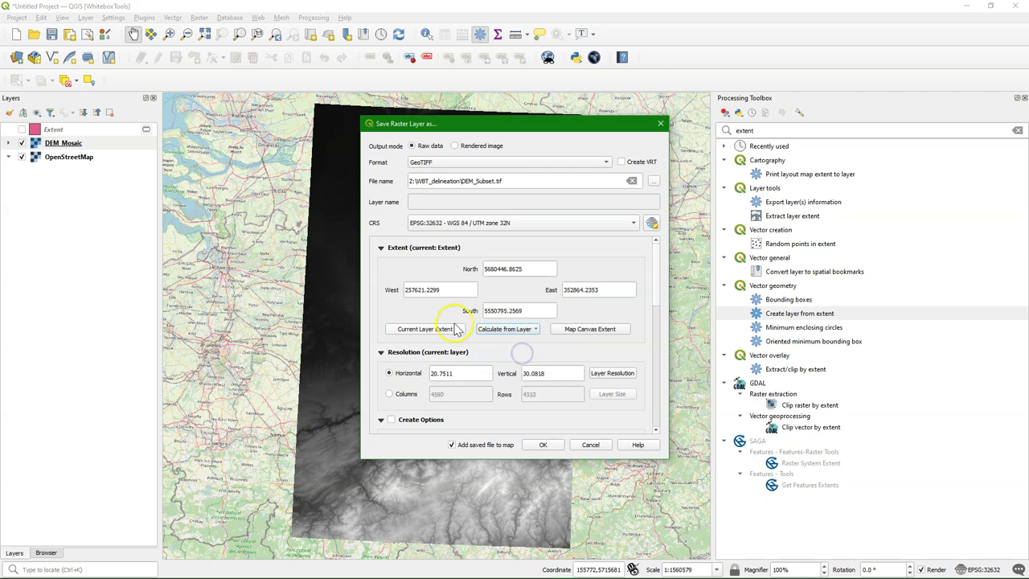
left_click_drag(479, 373, 421, 373)
type("30")
left_click_drag(572, 374, 424, 374)
type("30")
left_click(547, 447)
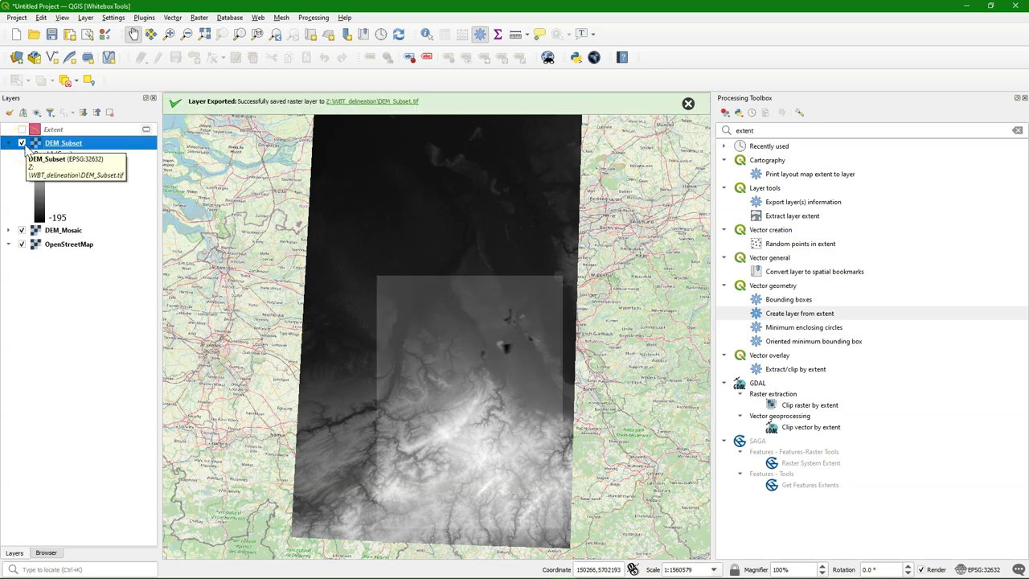
Step: Hide DEM_Mosaic and zoom the map to the DEM_Subset layer
left_click(22, 231)
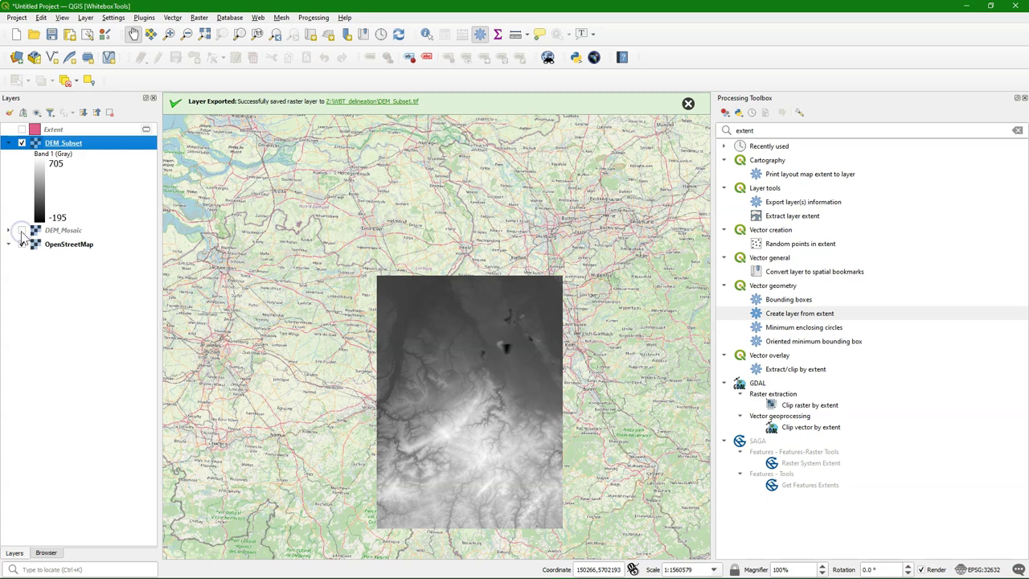
right_click(29, 143)
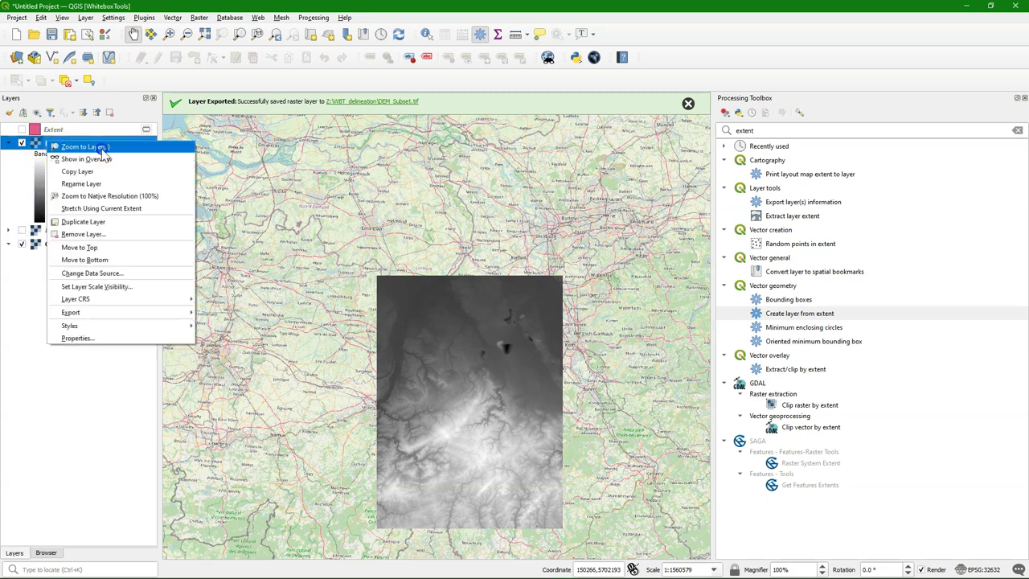
left_click(103, 152)
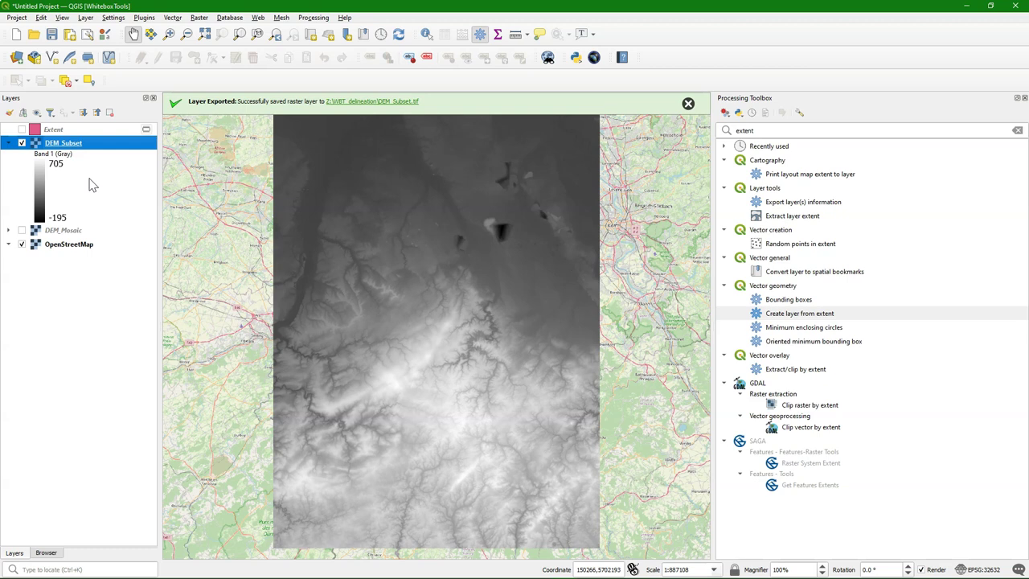
Step: Replace the Processing Toolbox search with 'fill' to list fill algorithms
left_click(784, 130)
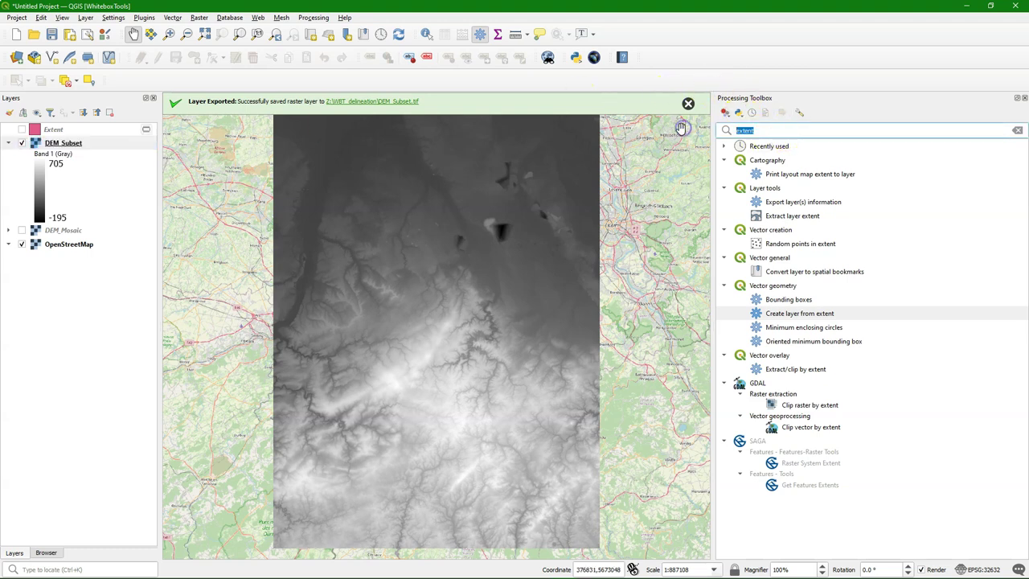
key("BackSpace")
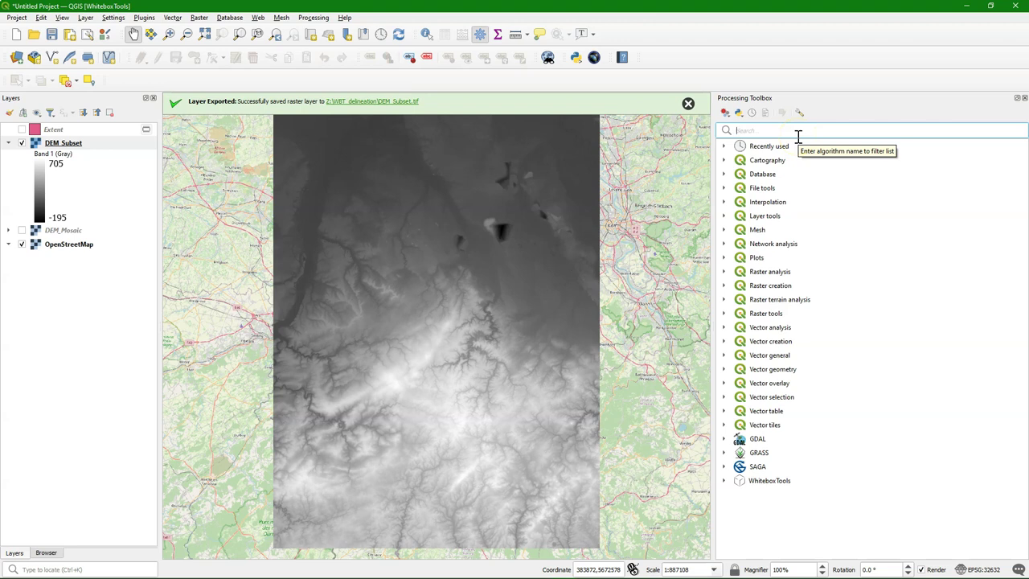
type("fill")
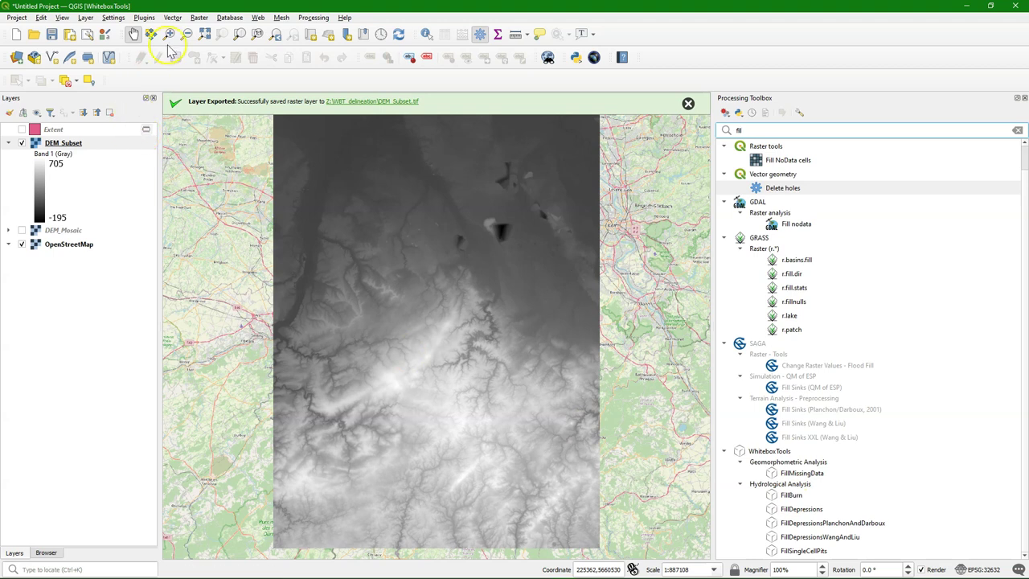
Step: Search the plugin manager for QuickOSM and install the QuickOSM plugin
left_click(144, 17)
left_click(150, 30)
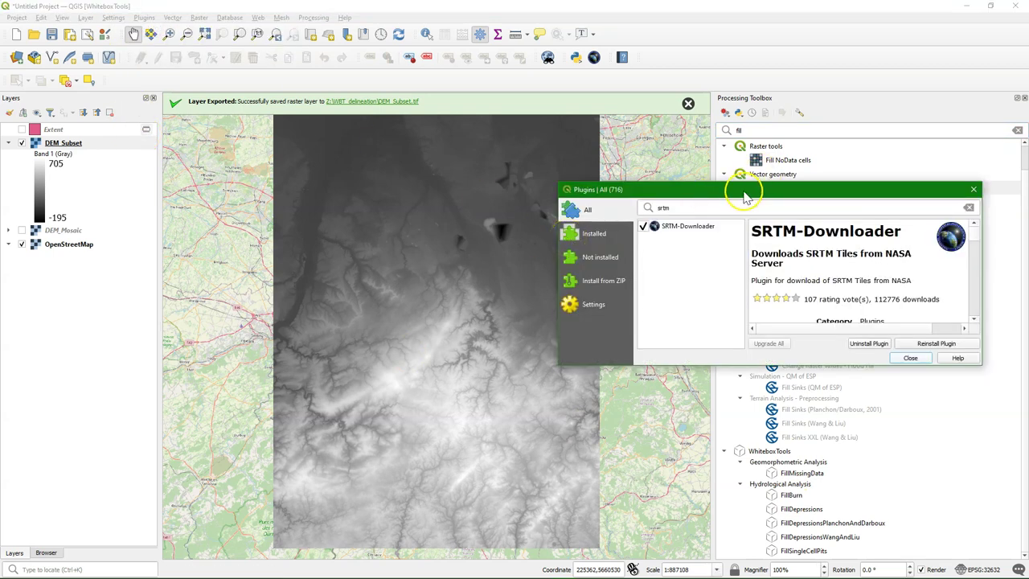
double_click(653, 210)
type("auickosm")
left_click(675, 226)
left_click(934, 344)
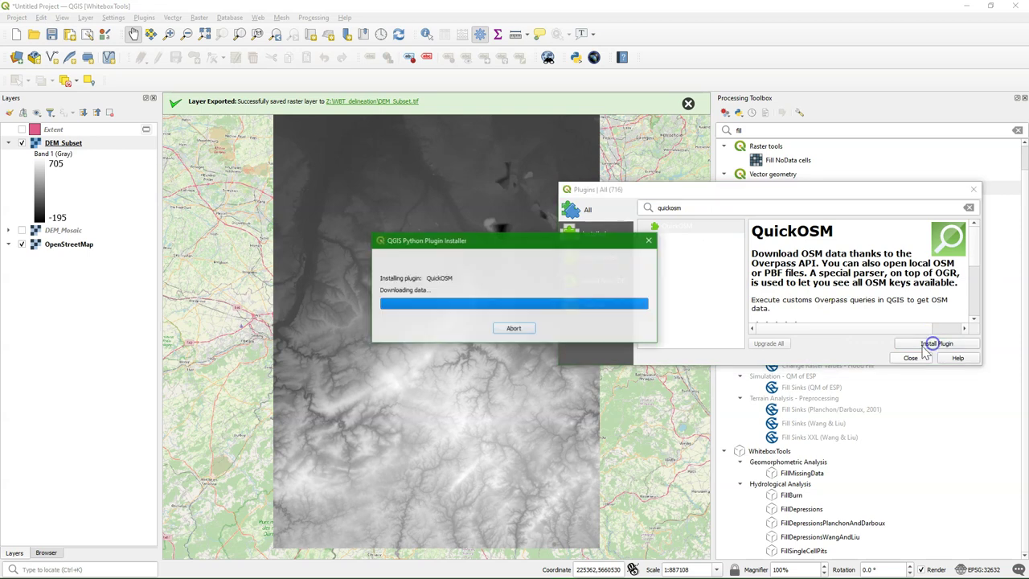
left_click(911, 358)
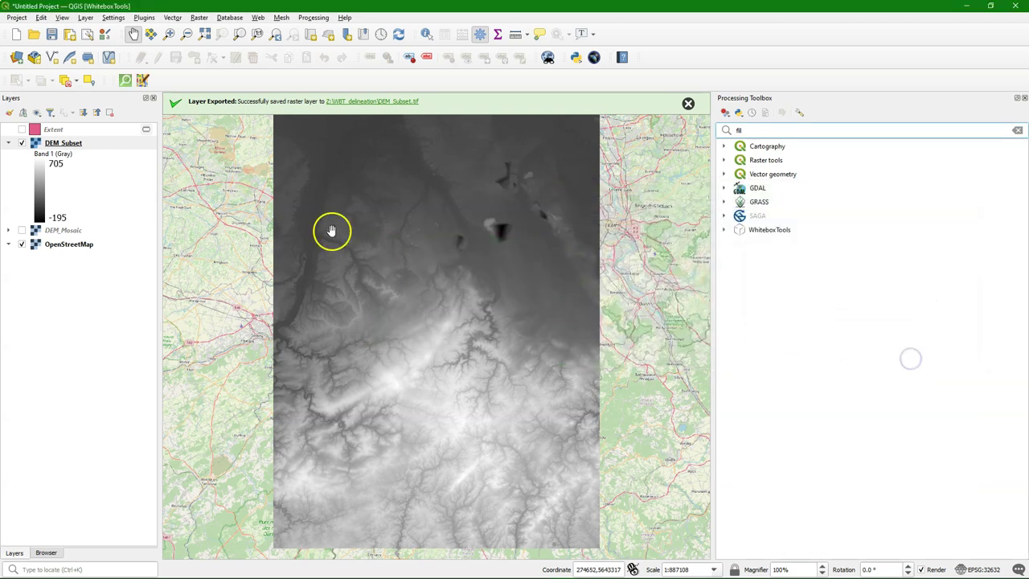
Step: In QuickOSM, set the query key to waterway and the value to river
left_click(125, 80)
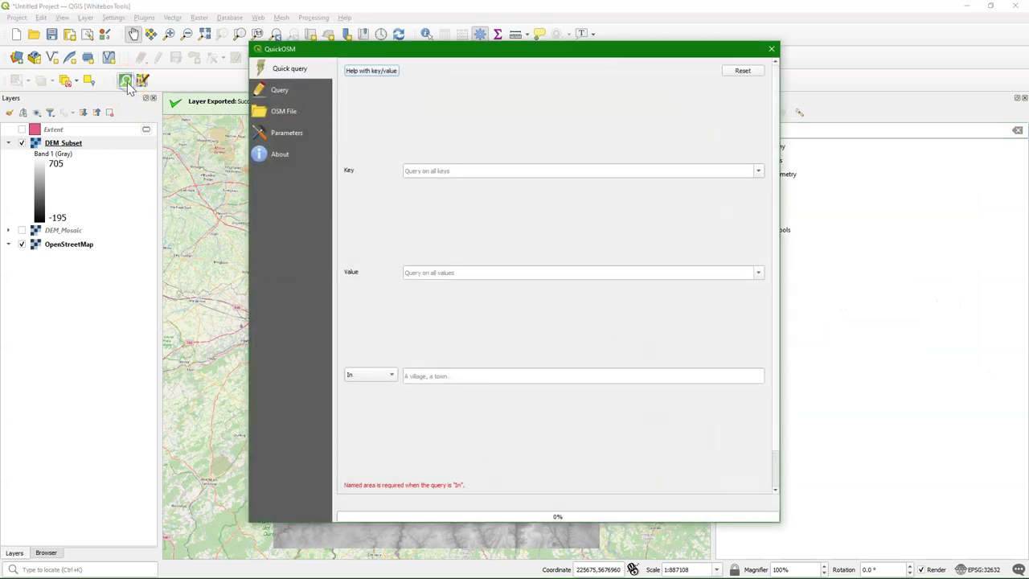
left_click(435, 171)
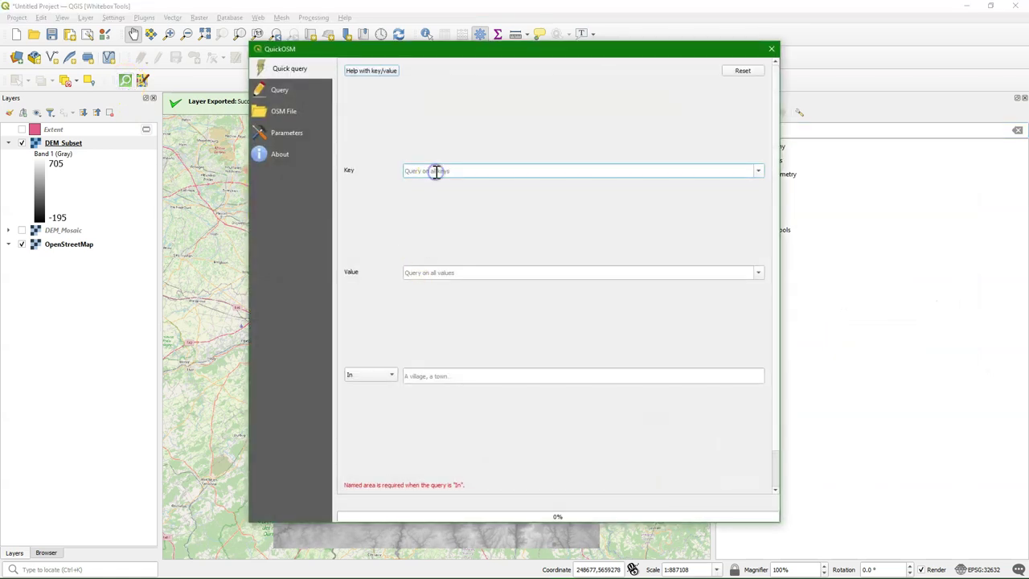
type("water")
left_click(427, 182)
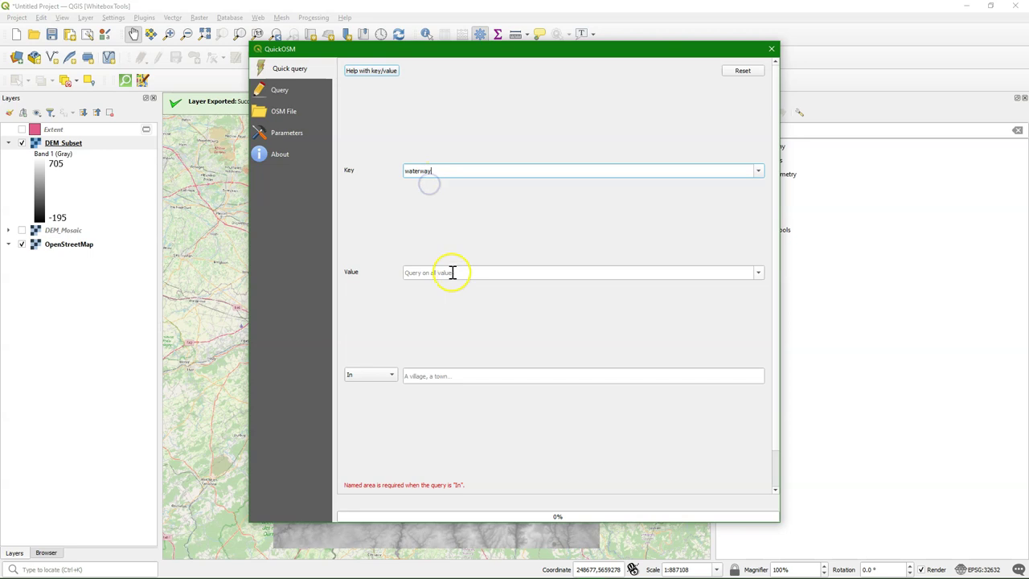
left_click(452, 272)
type("ri")
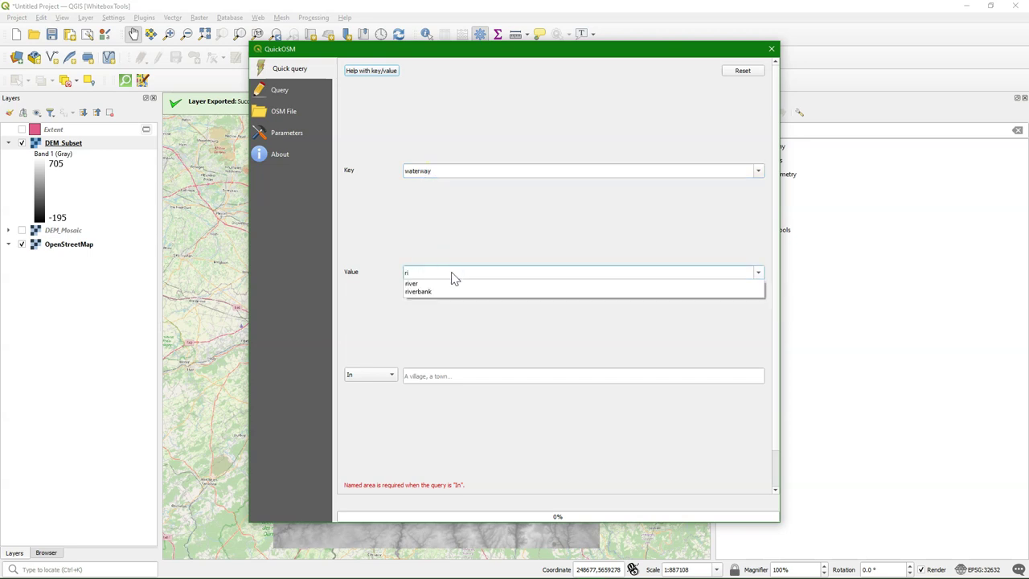
left_click(427, 283)
Step: Limit the query to the Extent layer, exclude points and multilinestrings, and run it
left_click(392, 374)
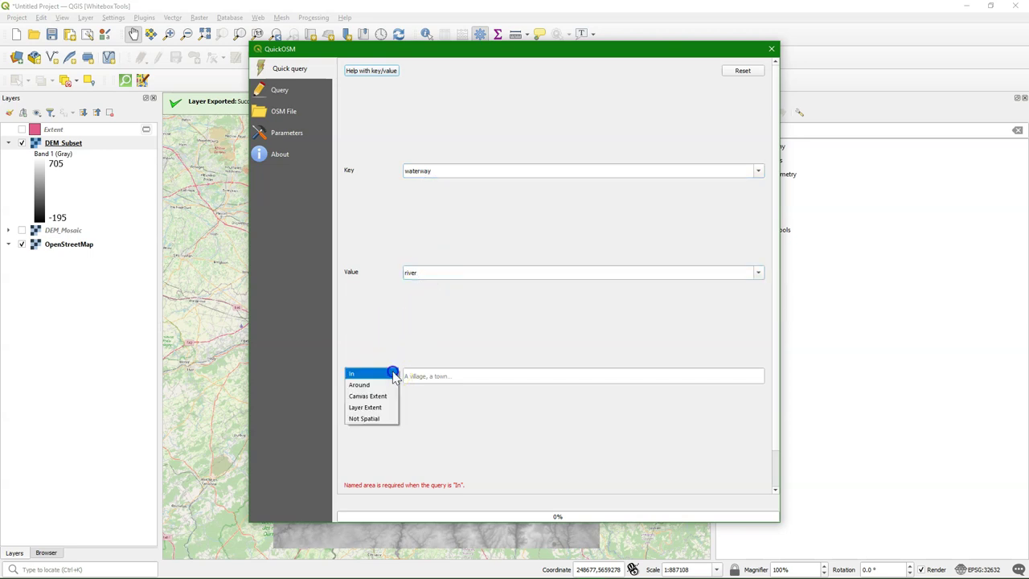
left_click(371, 406)
left_click(443, 378)
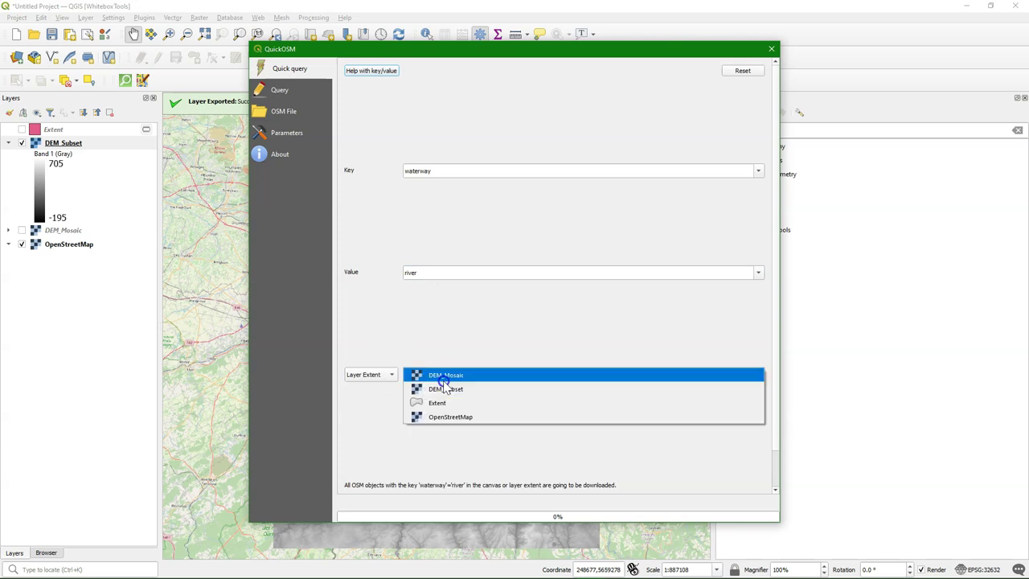
left_click(441, 401)
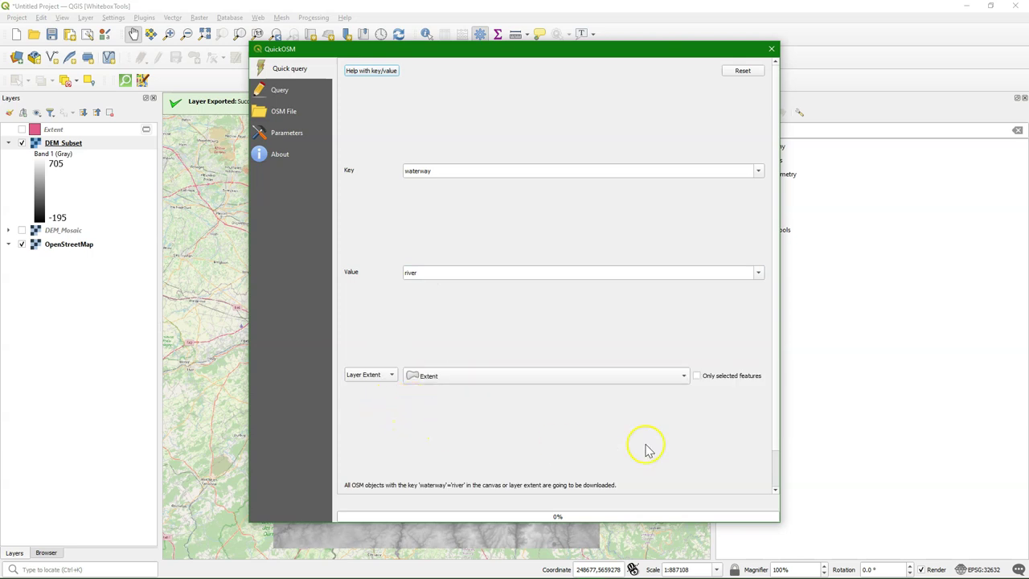
scroll(775, 418, "down", 1)
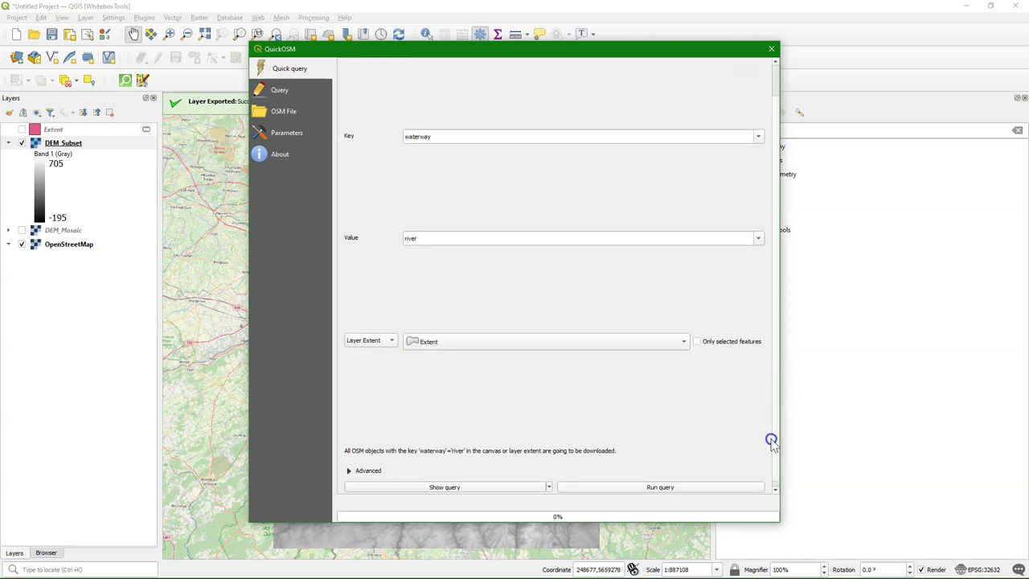
left_click(366, 466)
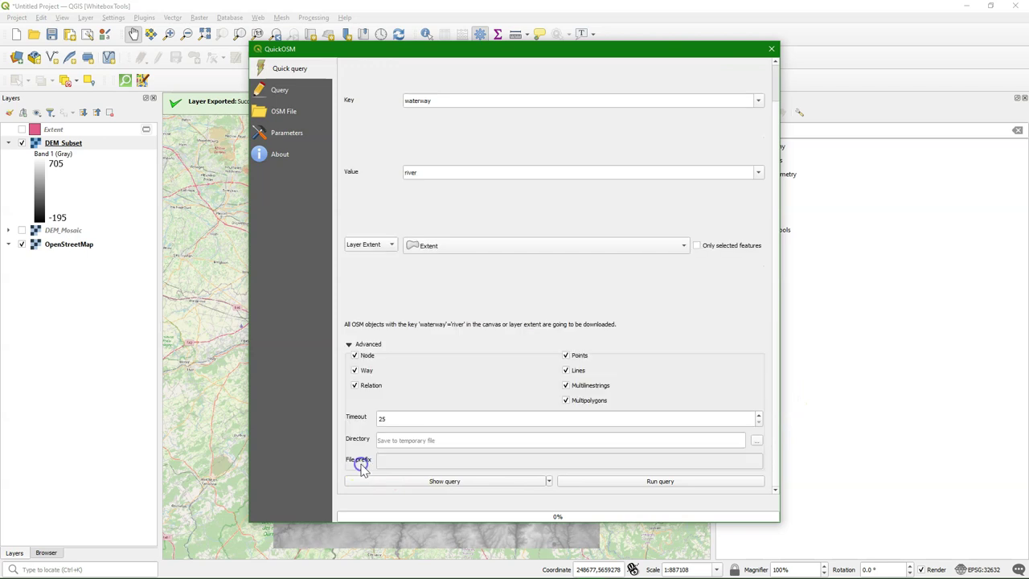
left_click(567, 355)
left_click(566, 385)
left_click(611, 485)
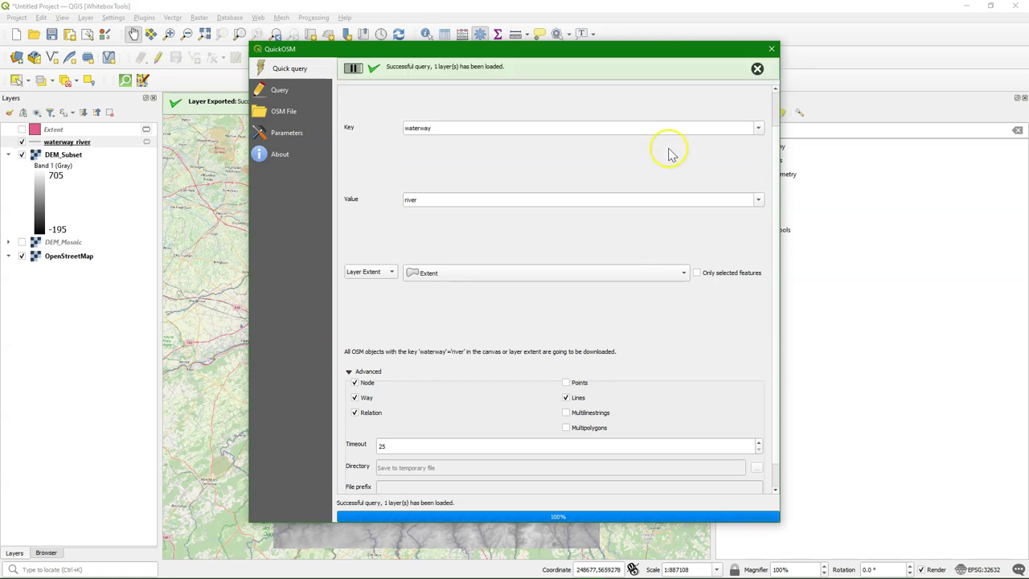
left_click(769, 51)
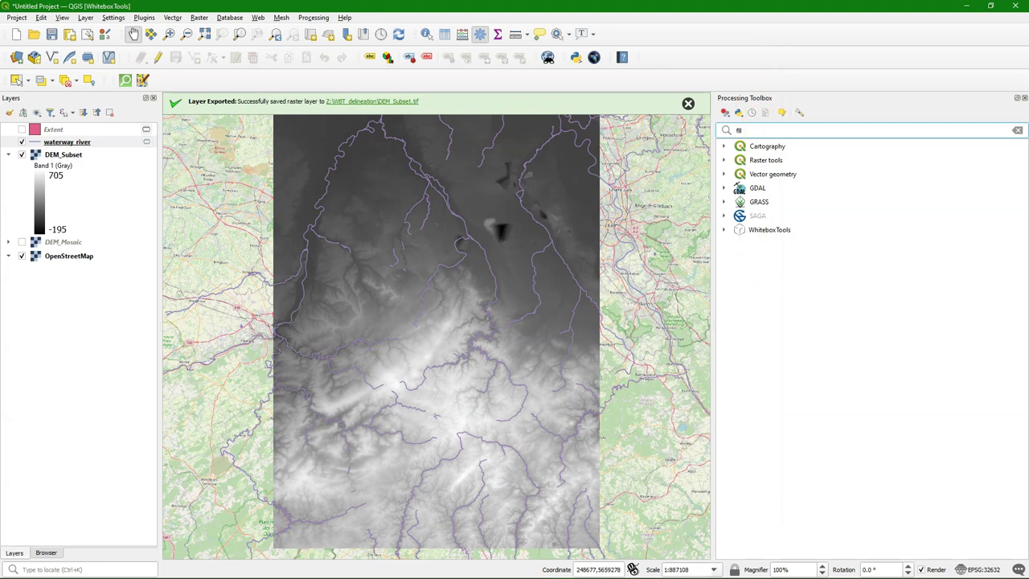
Step: Export waterway_river as ESRI Shapefile Z:\WBT_delineation\rivers.shp in EPSG:32632 and add it to the map
right_click(66, 142)
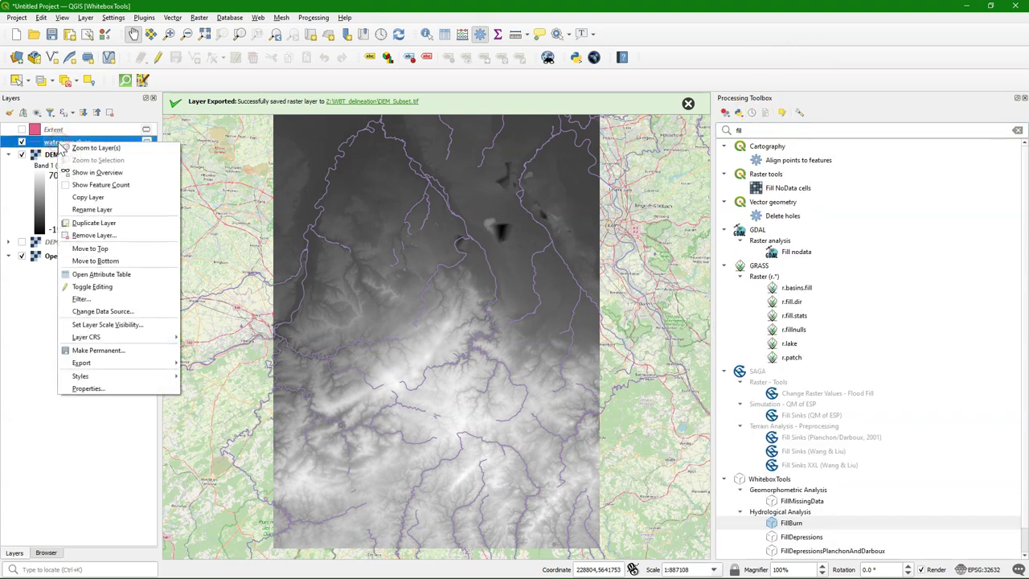
mouse_move(138, 363)
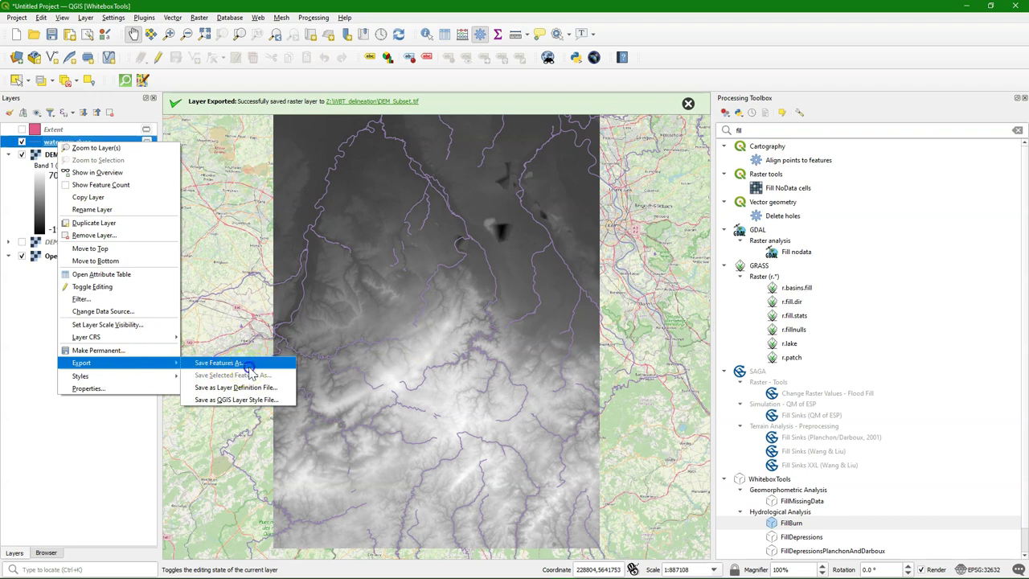
left_click(248, 366)
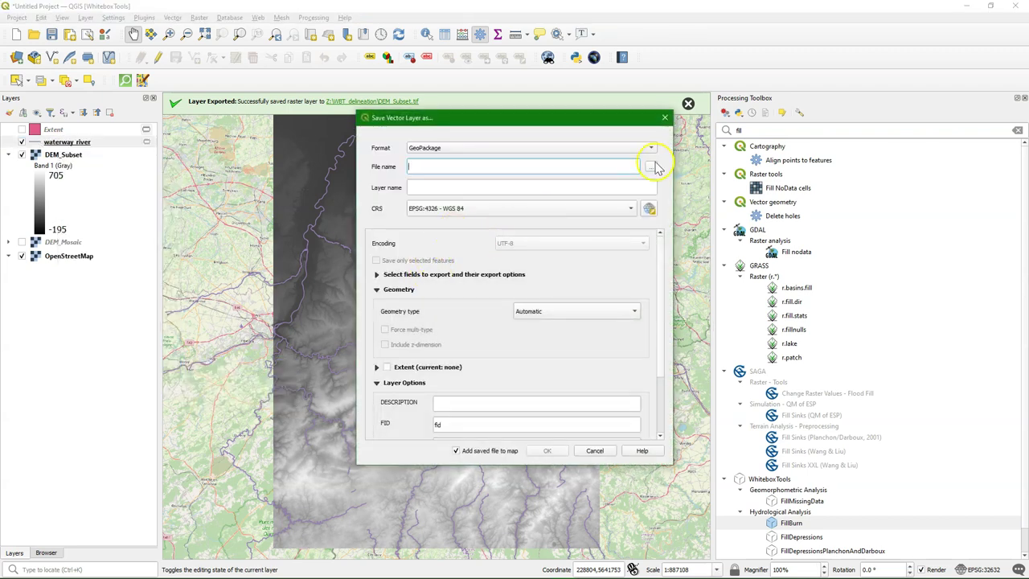
left_click(650, 153)
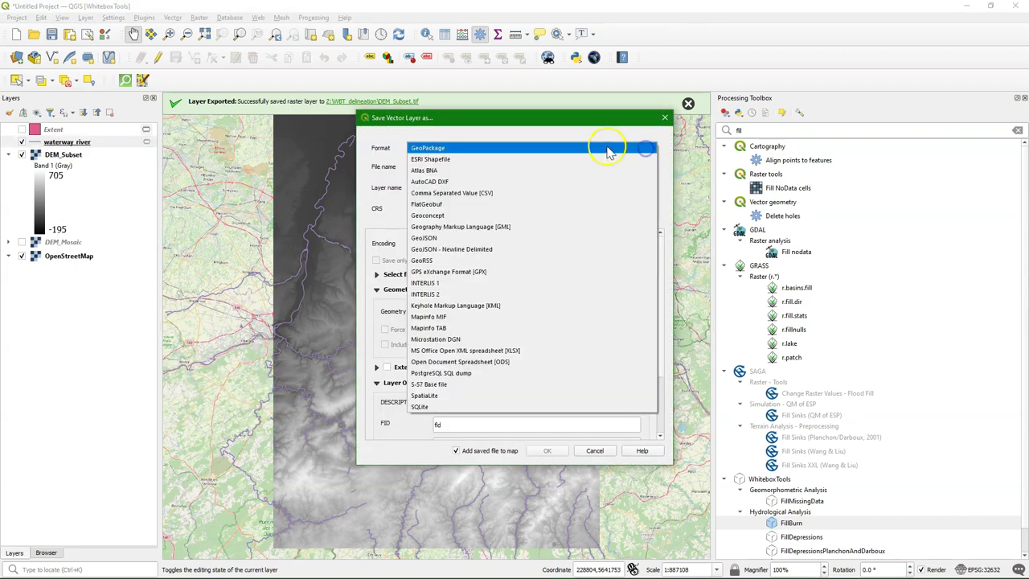
left_click(506, 160)
left_click(650, 166)
type("rivers")
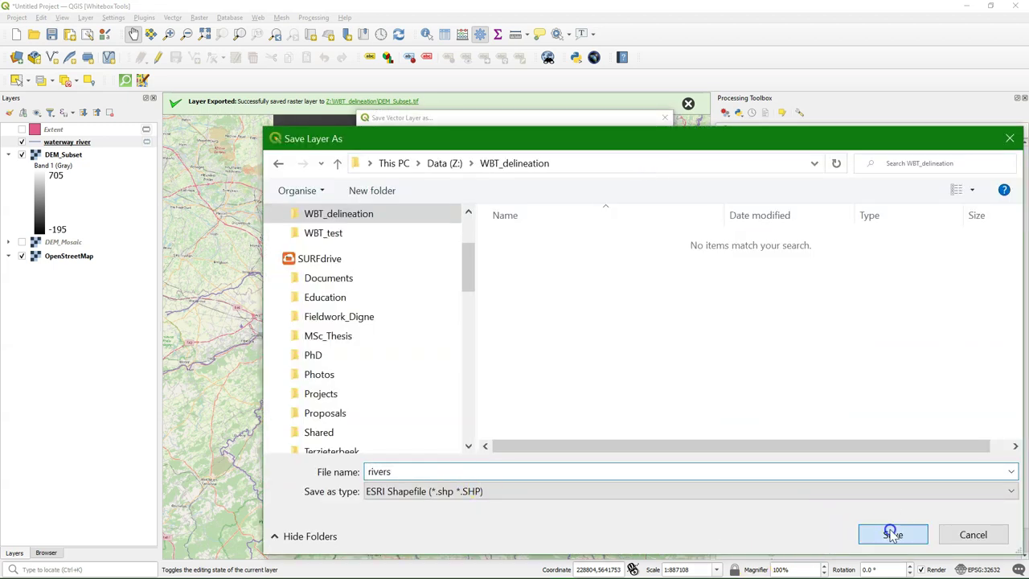
left_click(890, 533)
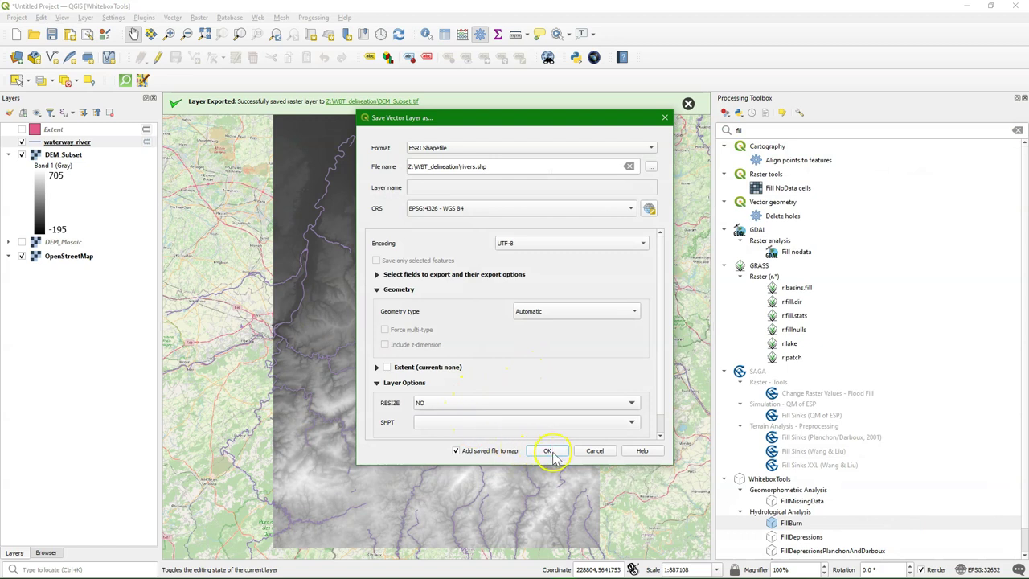
left_click(630, 208)
left_click(550, 217)
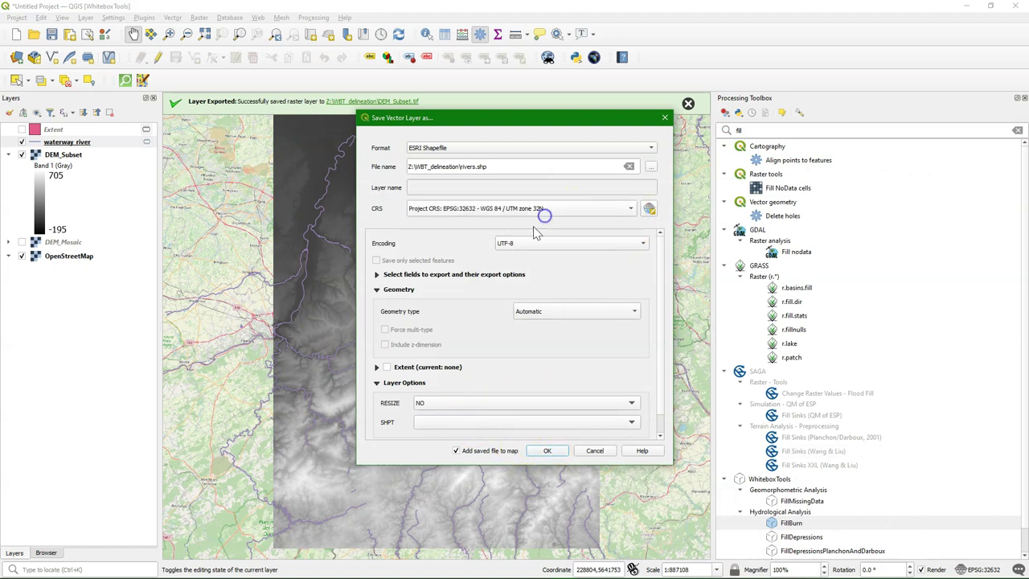
left_click(547, 450)
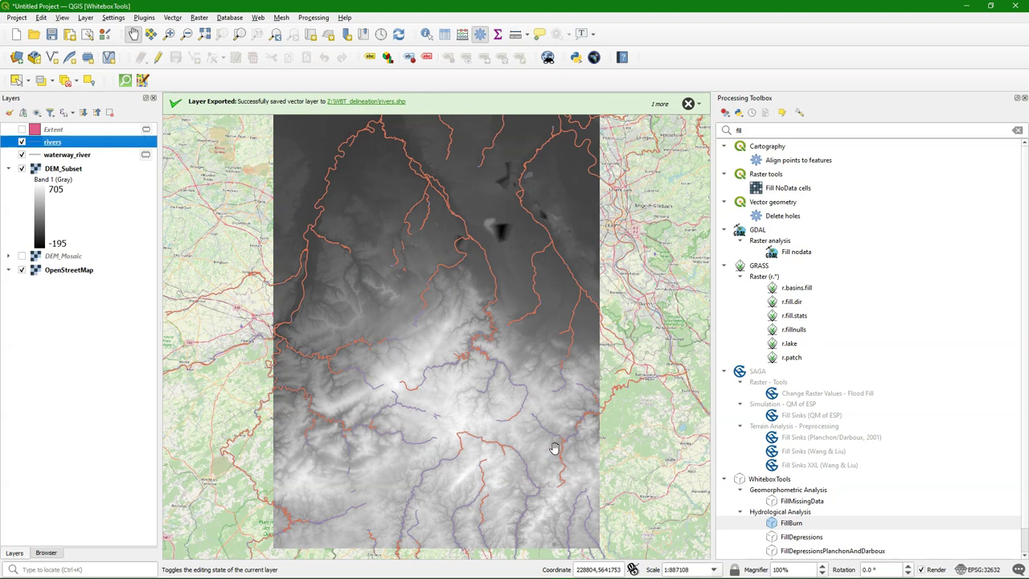
Step: Run WhiteboxTools FillBurn on DEM_Subset with the rivers streams, writing DEM_Burn.tif
double_click(790, 523)
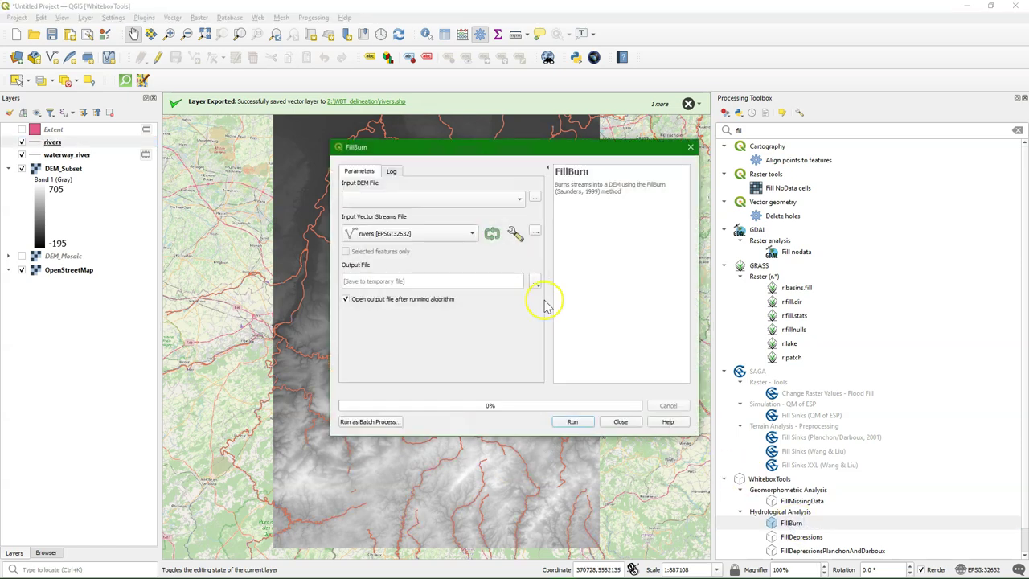
left_click(438, 199)
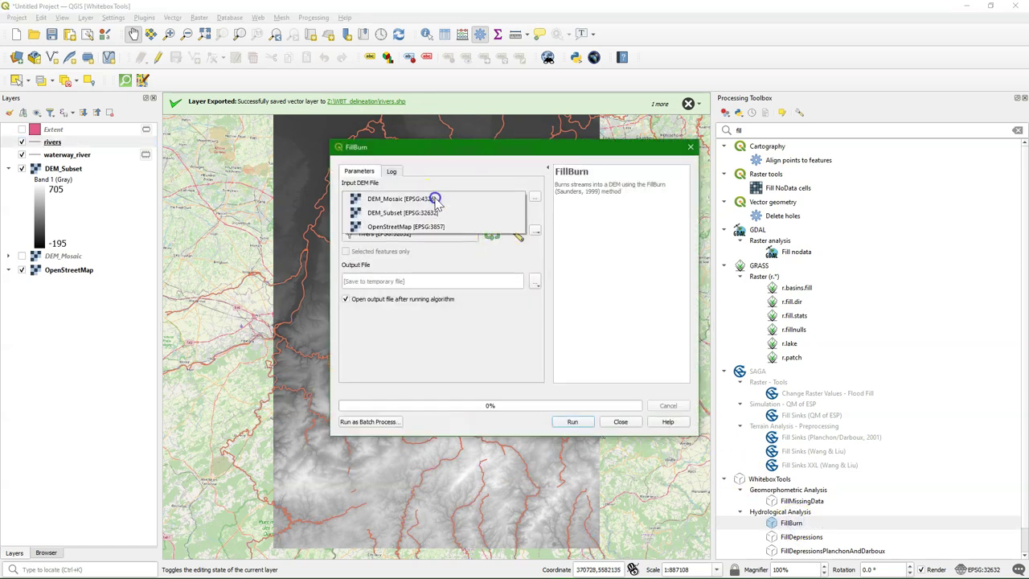
left_click(414, 212)
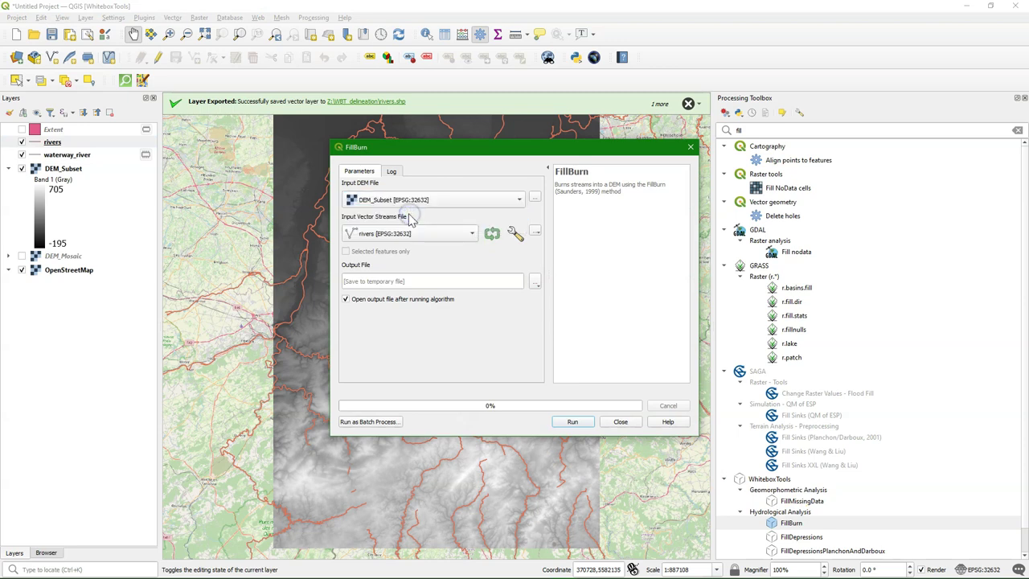
left_click(535, 281)
left_click(554, 308)
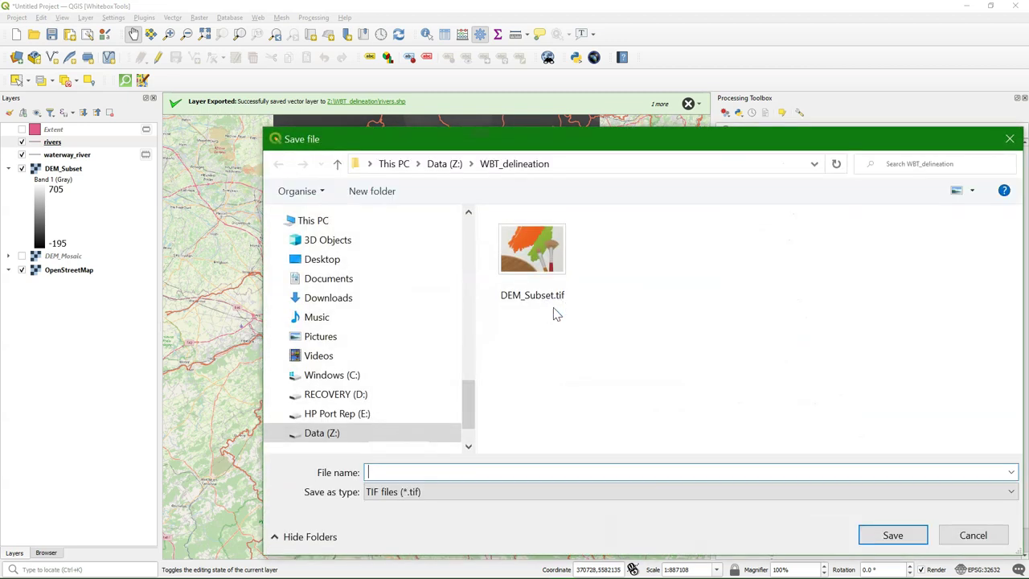
type("DEM")
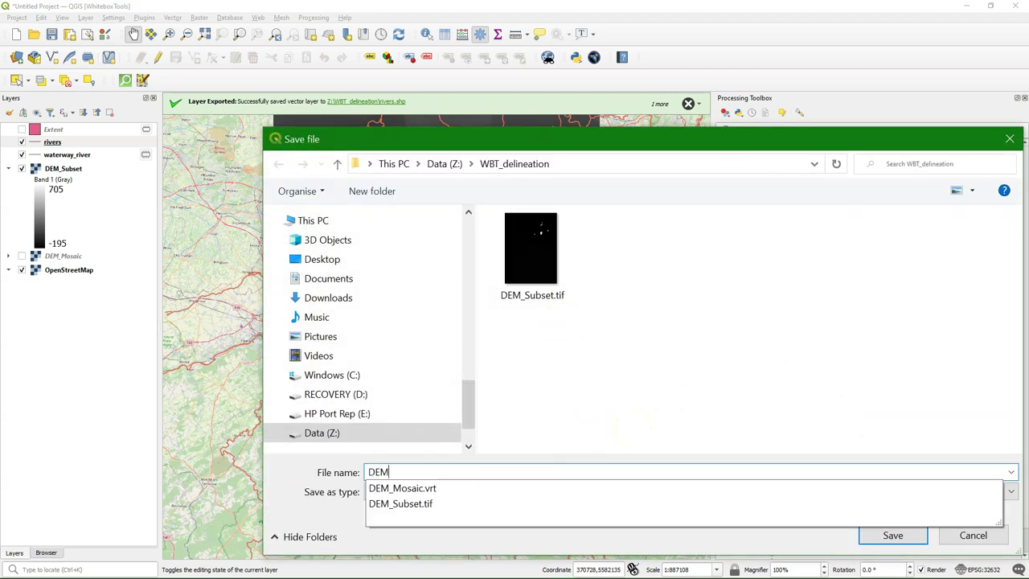
type("_Burn")
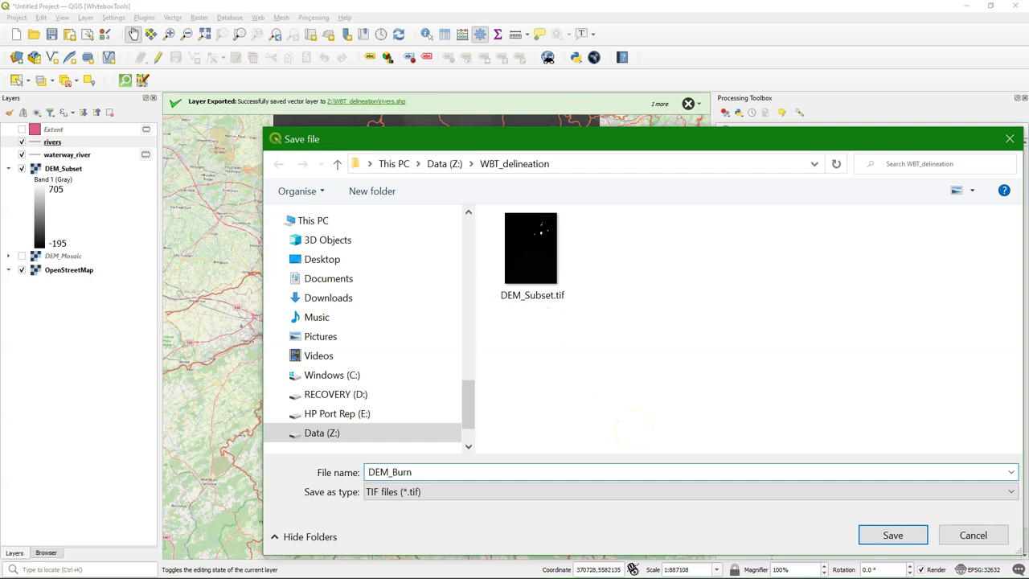
left_click(891, 534)
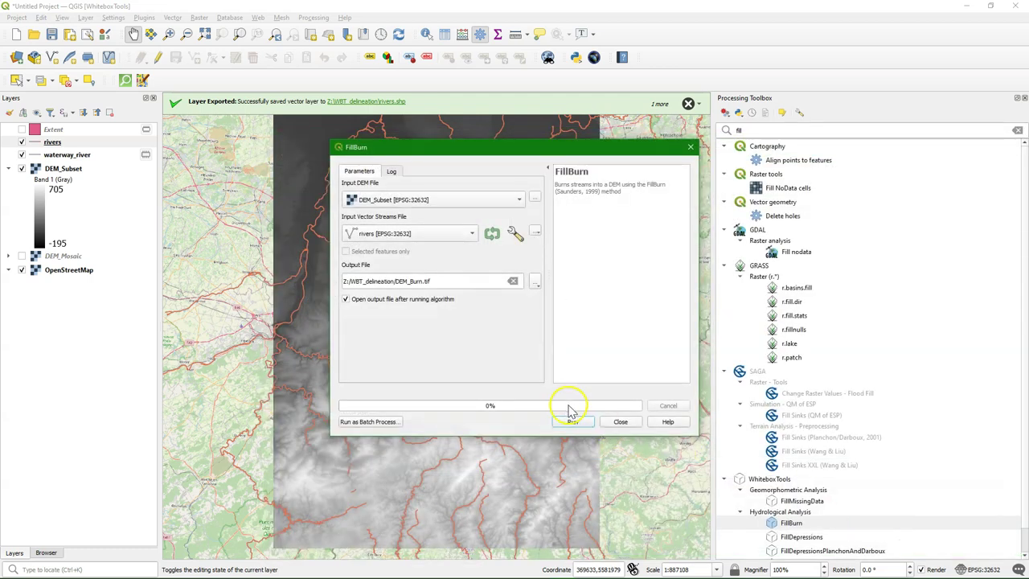
left_click(572, 418)
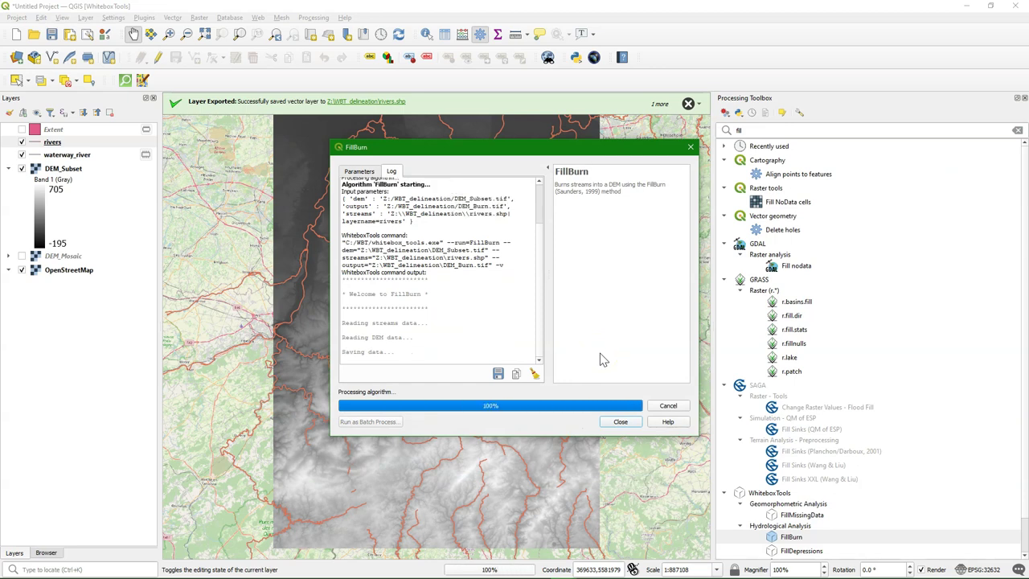
left_click(625, 423)
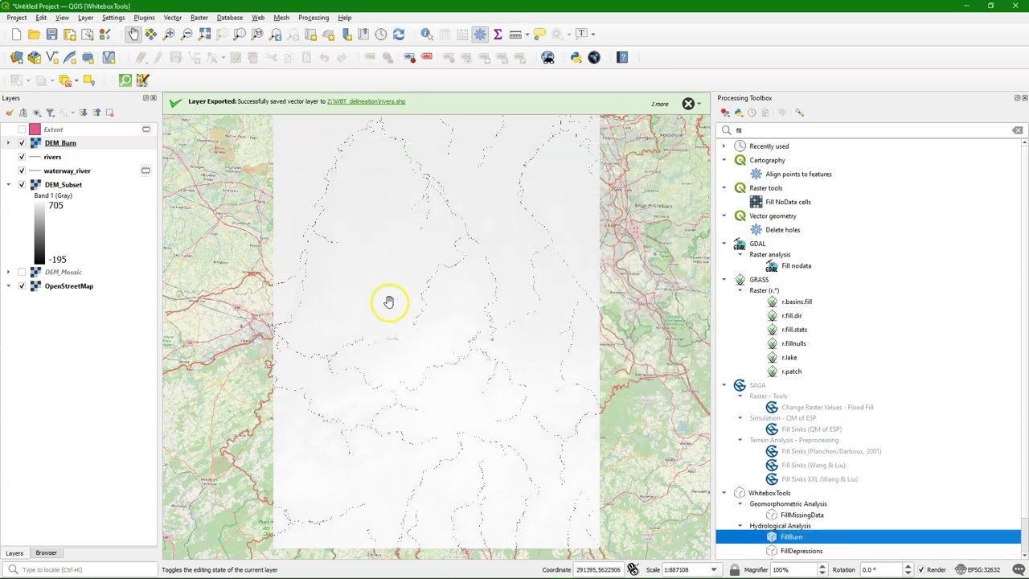
left_click(9, 143)
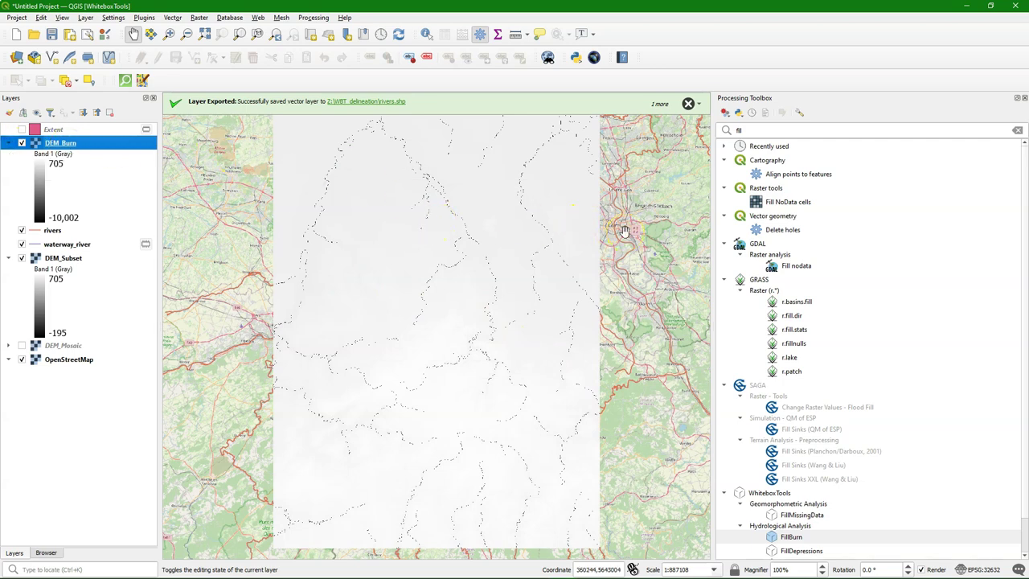
double_click(804, 131)
type("water")
double_click(794, 405)
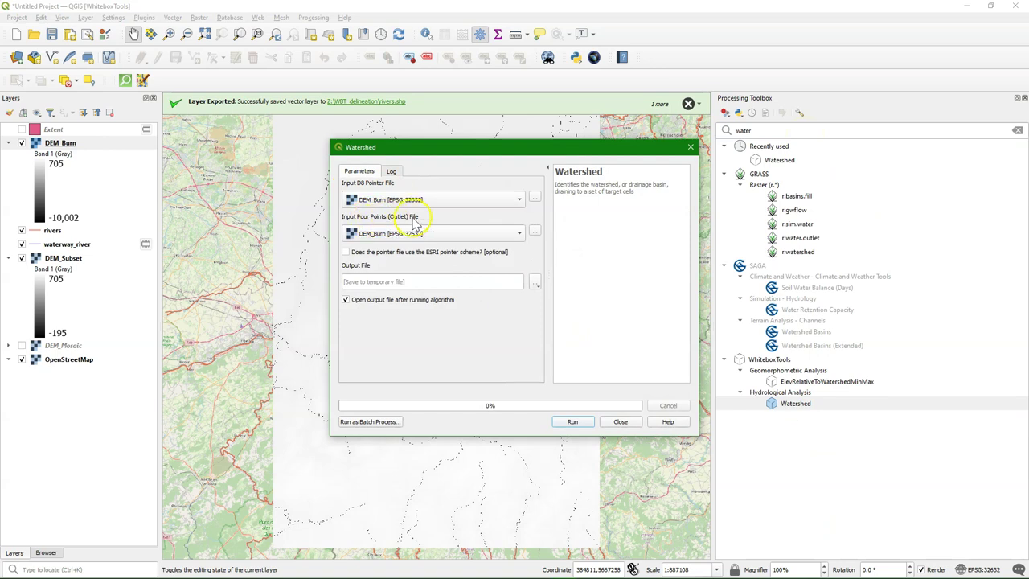
left_click(622, 424)
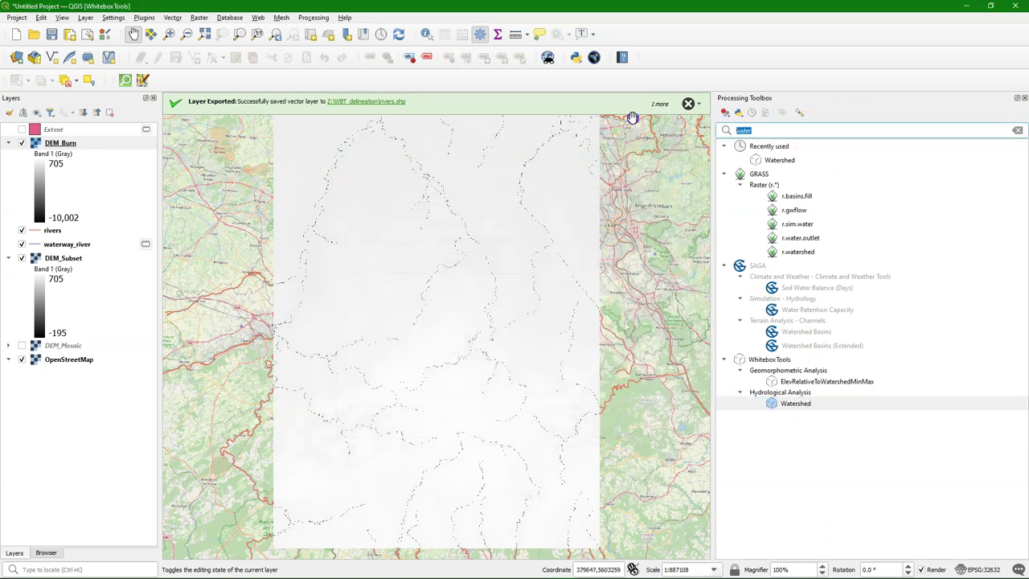
Step: Run WhiteboxTools D8Pointer on DEM_Burn, saving the flow directions as FlowDirection.tif
type("pointer")
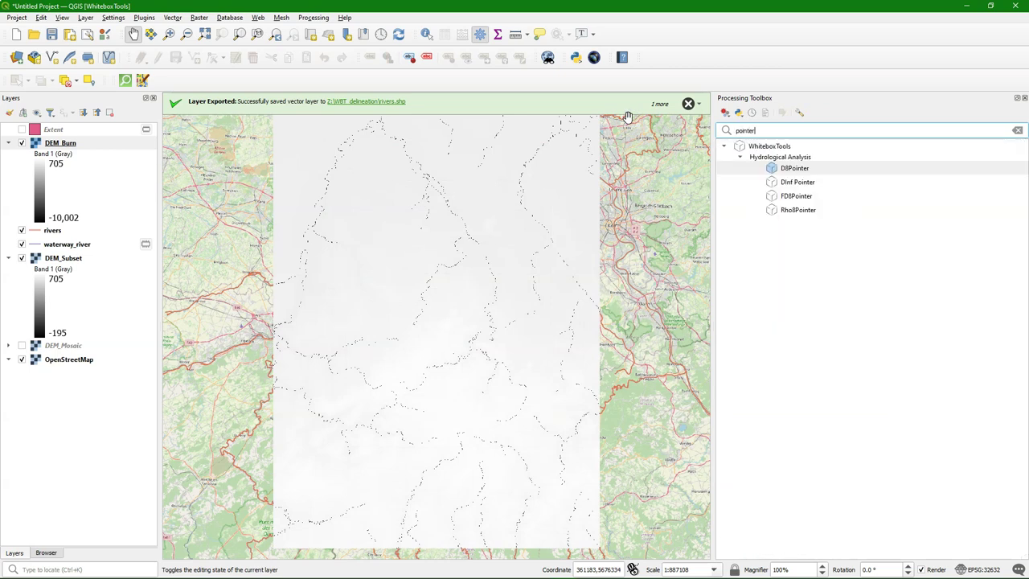
double_click(803, 172)
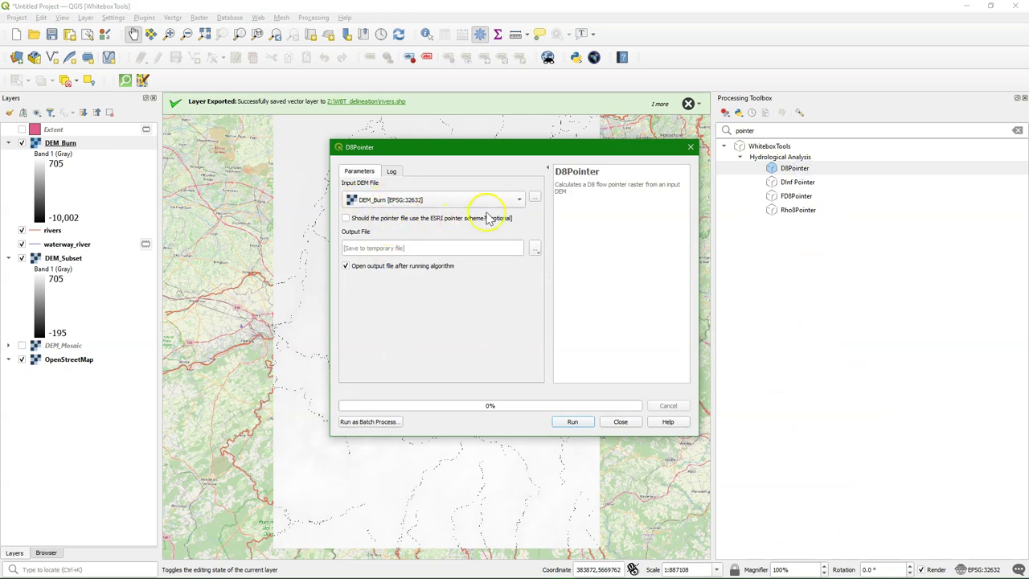
left_click(536, 249)
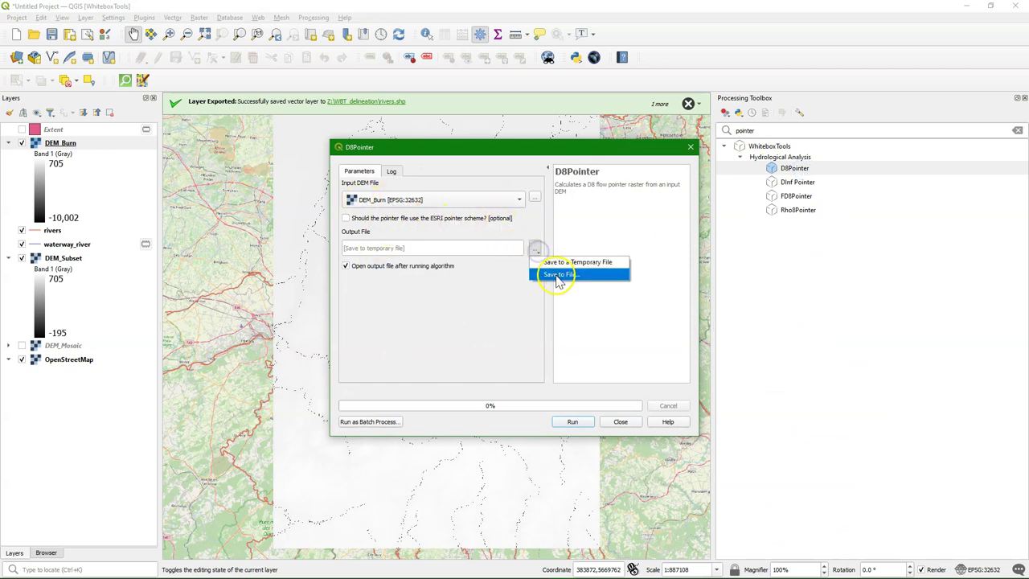
left_click(556, 274)
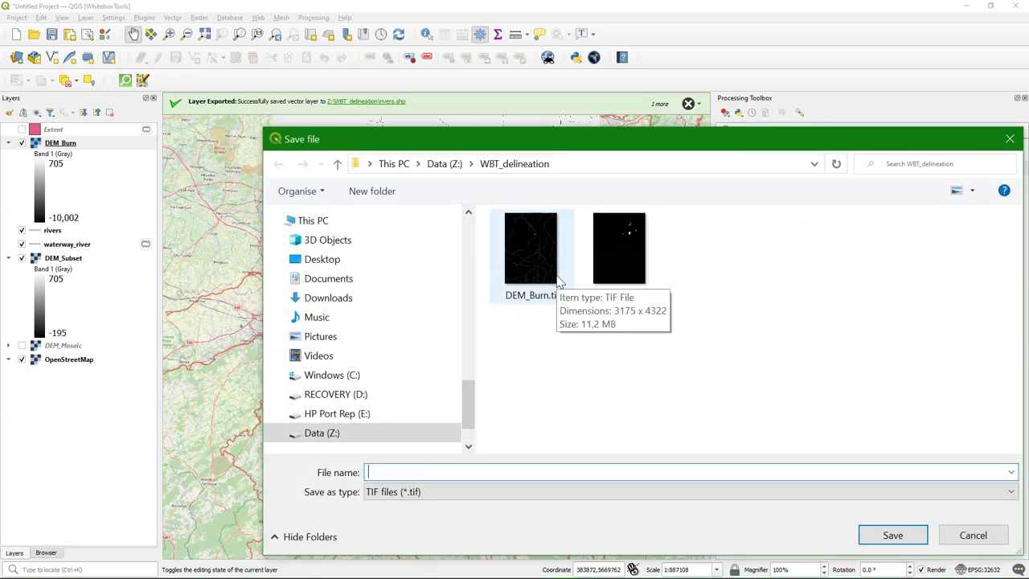
type("FlowDirection")
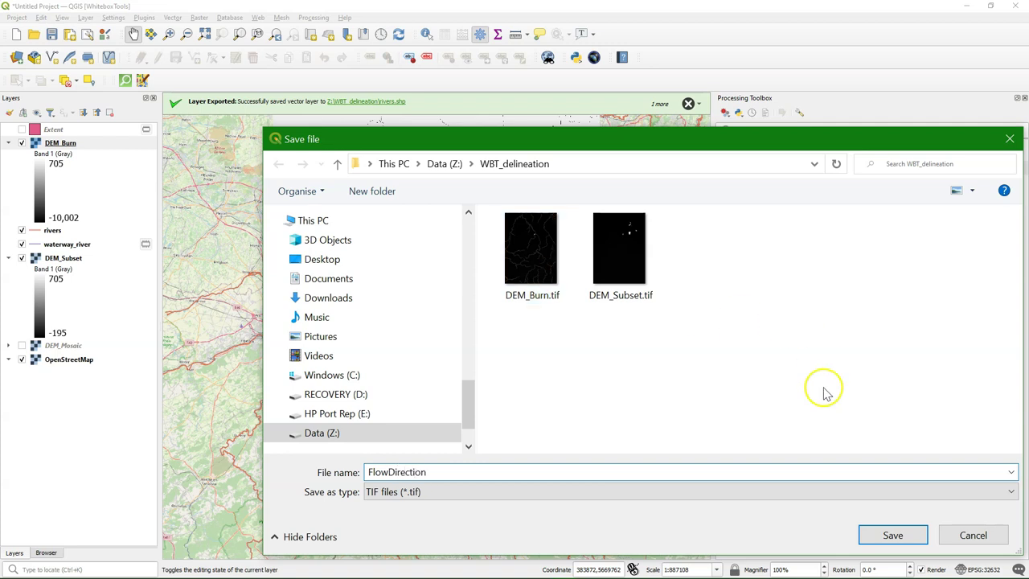
left_click(891, 536)
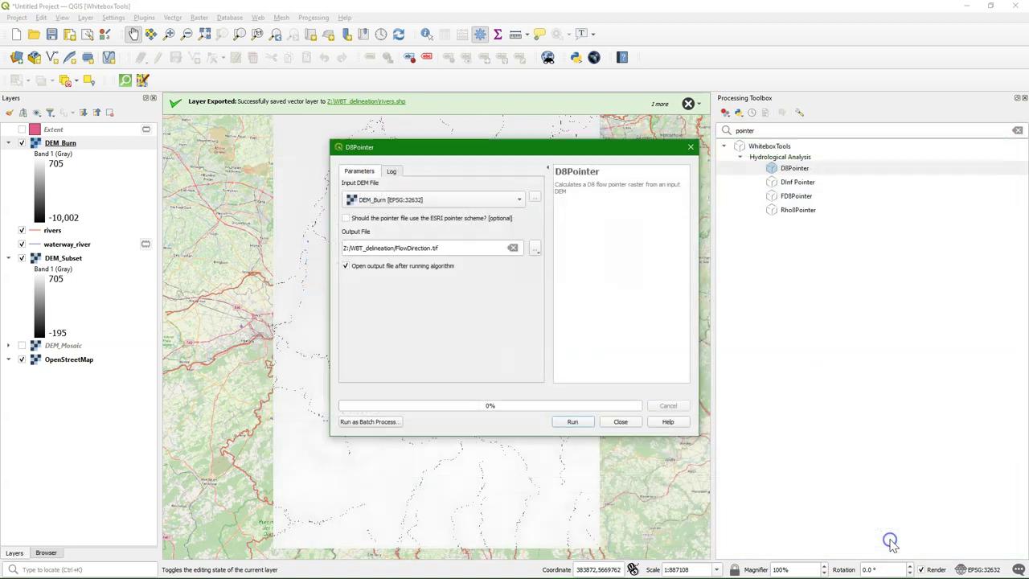
left_click(571, 421)
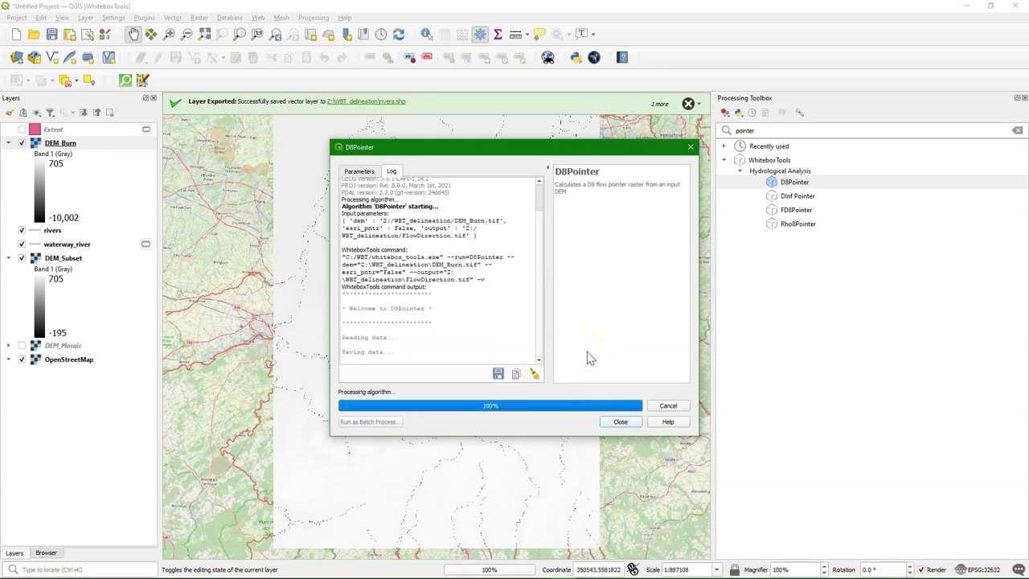
left_click(622, 421)
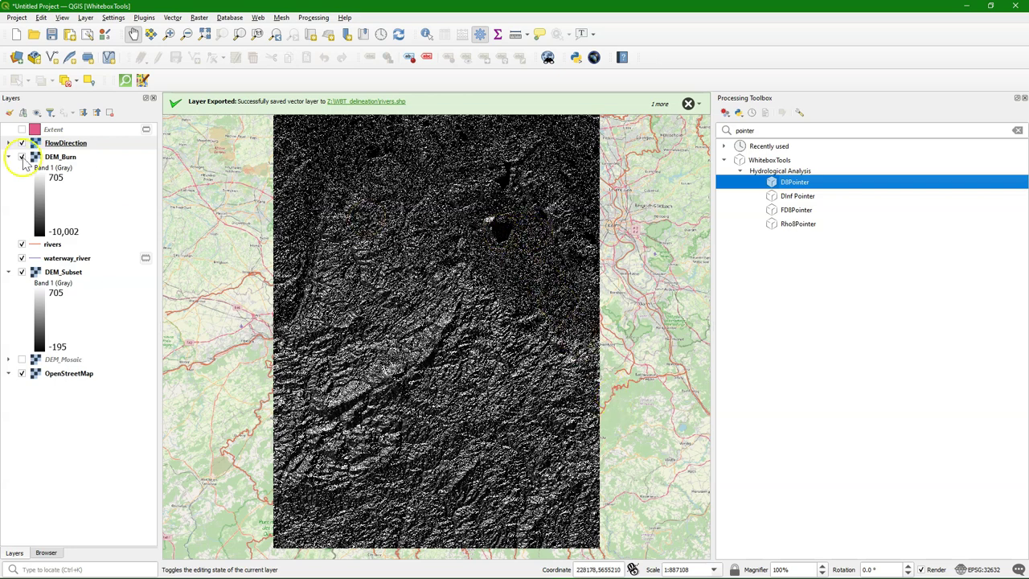
Step: Expand FlowDirection's 0–128 legend and identify its pixels, one reading Band 1 = 0
left_click(8, 143)
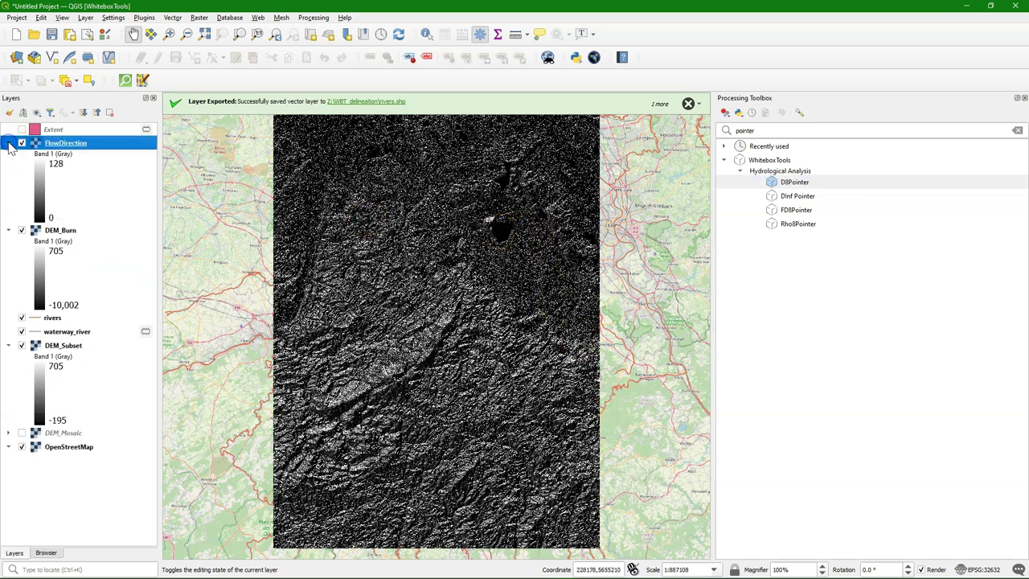
left_click(430, 35)
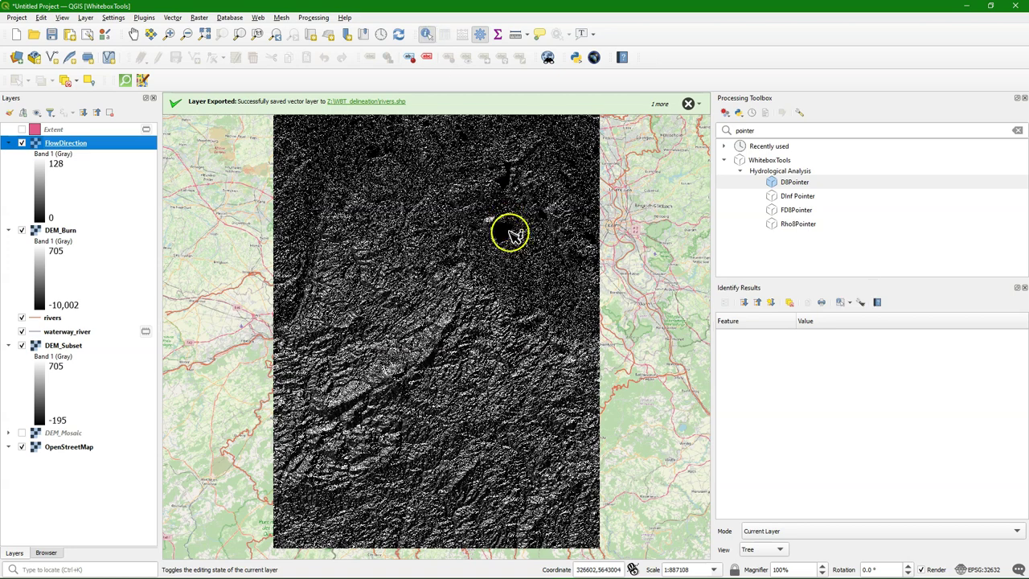
left_click(497, 228)
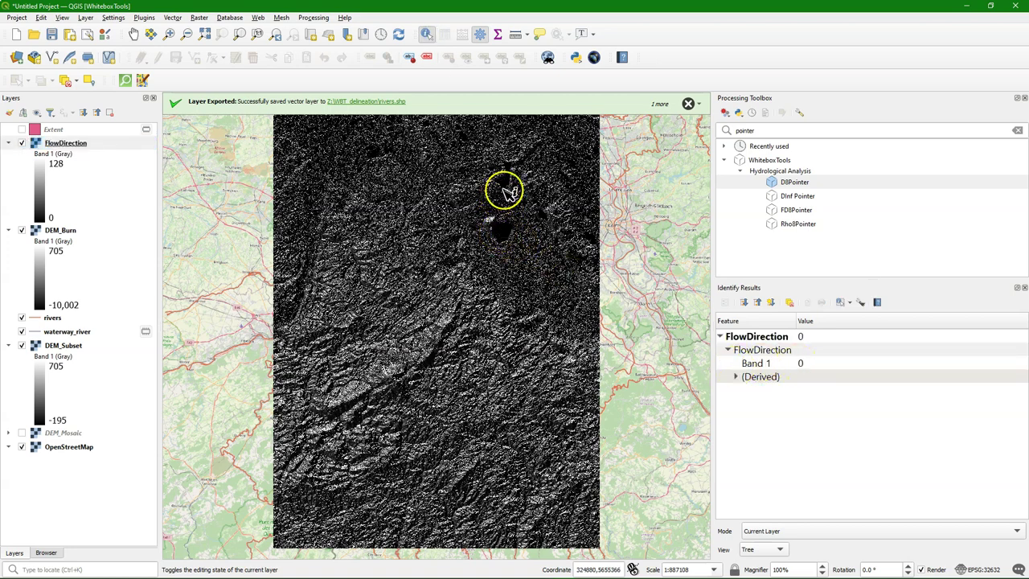
left_click(505, 188)
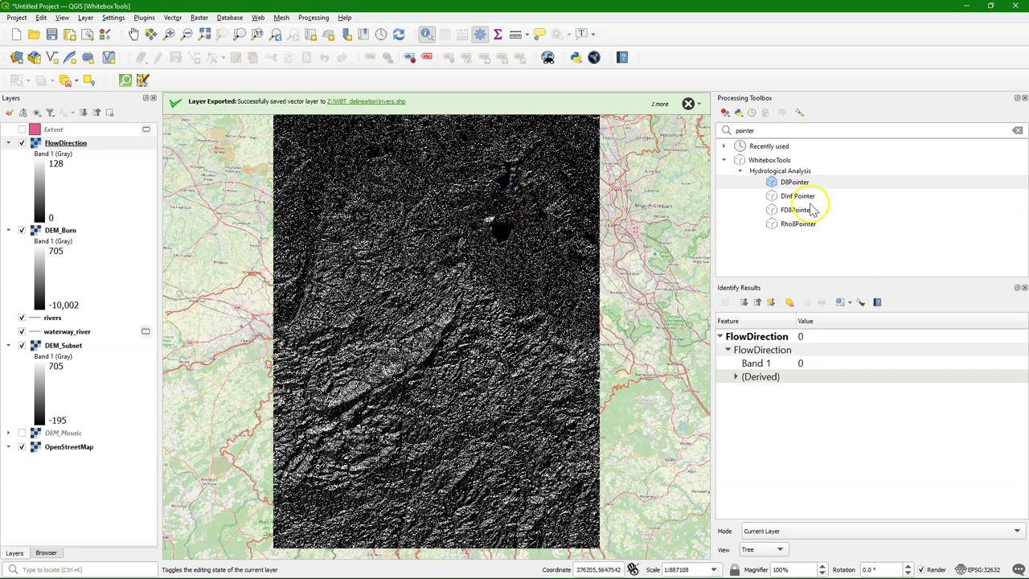
double_click(704, 130)
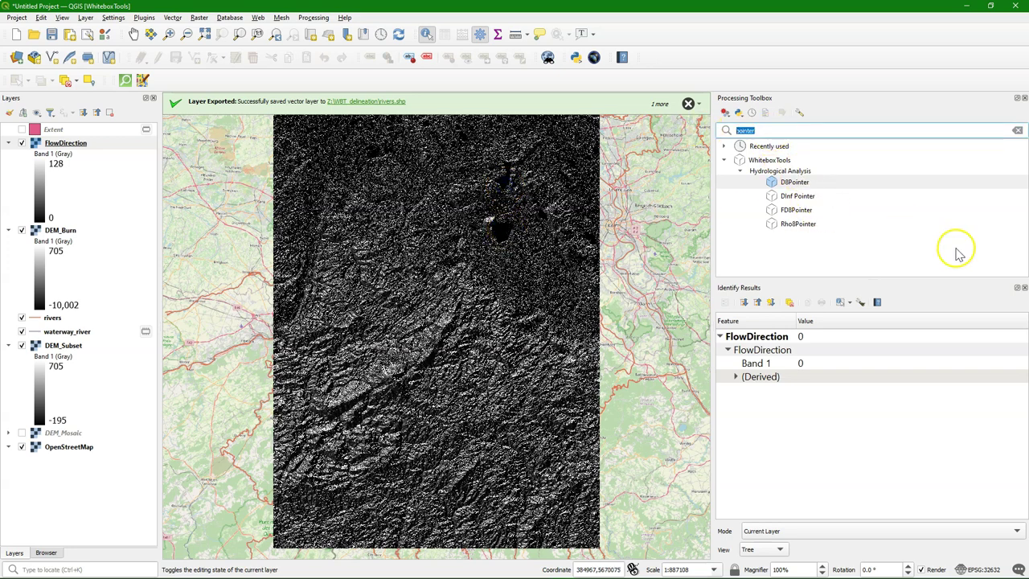
left_click(1024, 288)
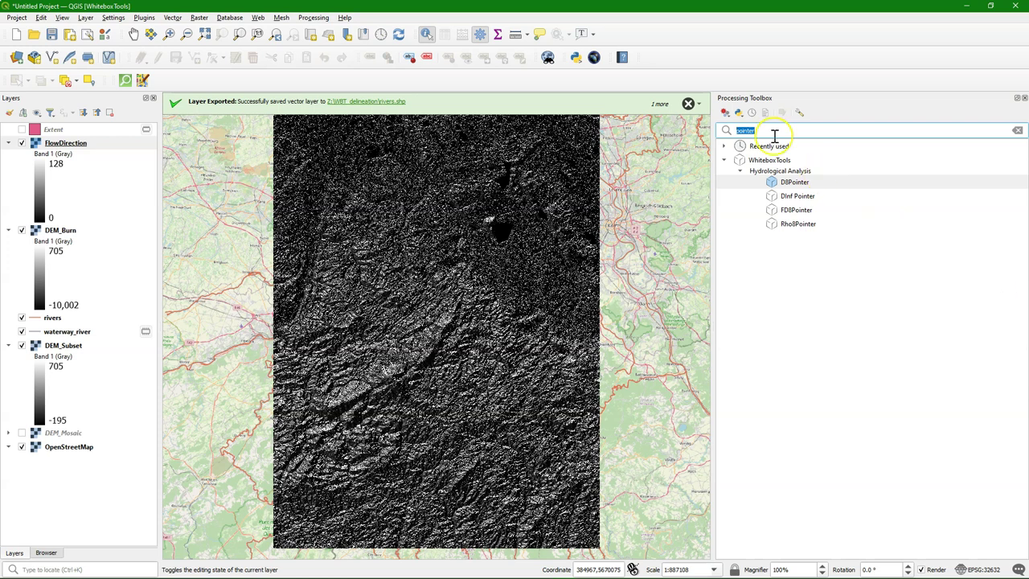
Step: Open FillDepressionsWangAndLiu from a 'fill' search and set DEM_Burn as the input DEM
type("fill")
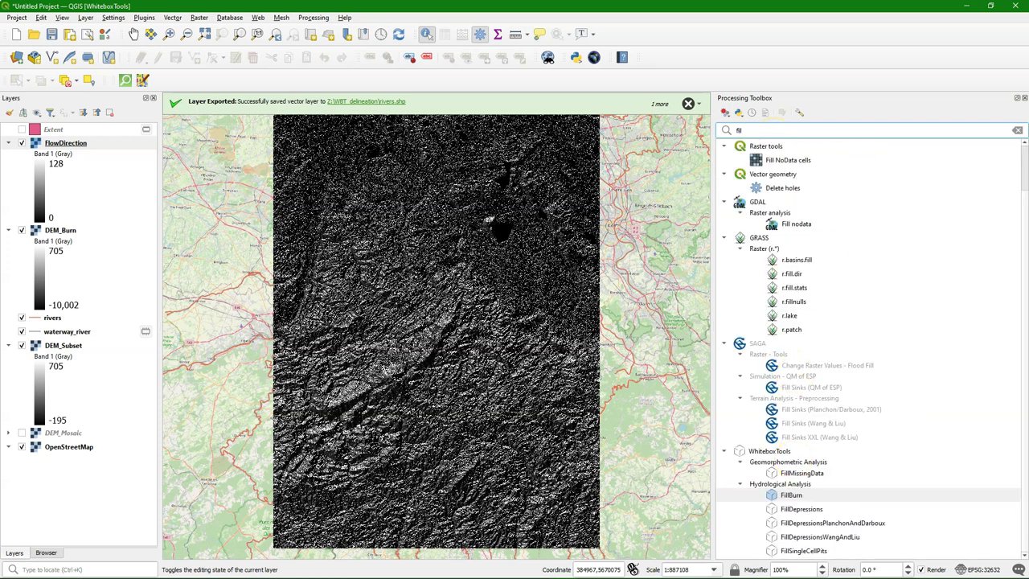
left_click(836, 537)
double_click(848, 539)
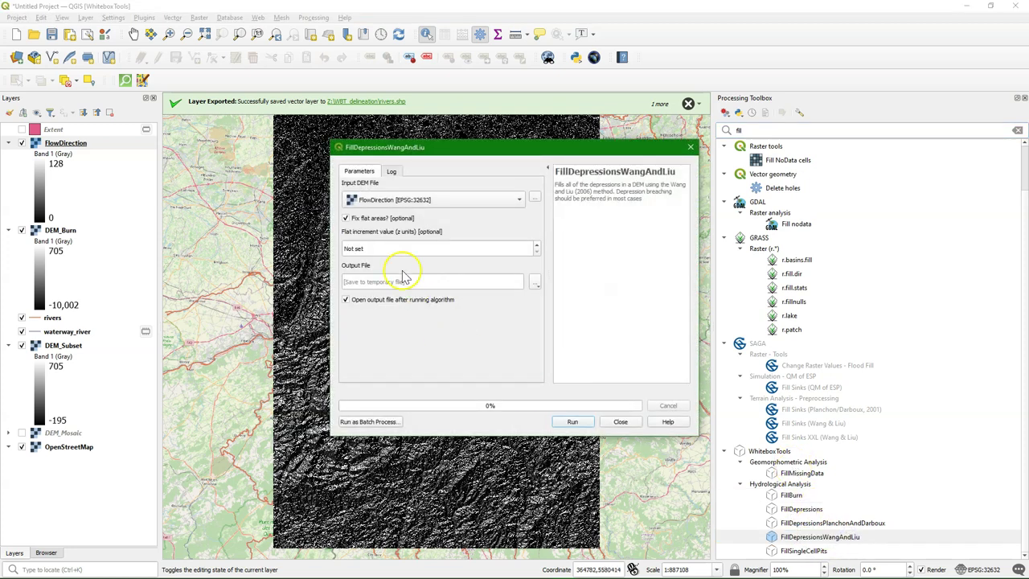
left_click(372, 202)
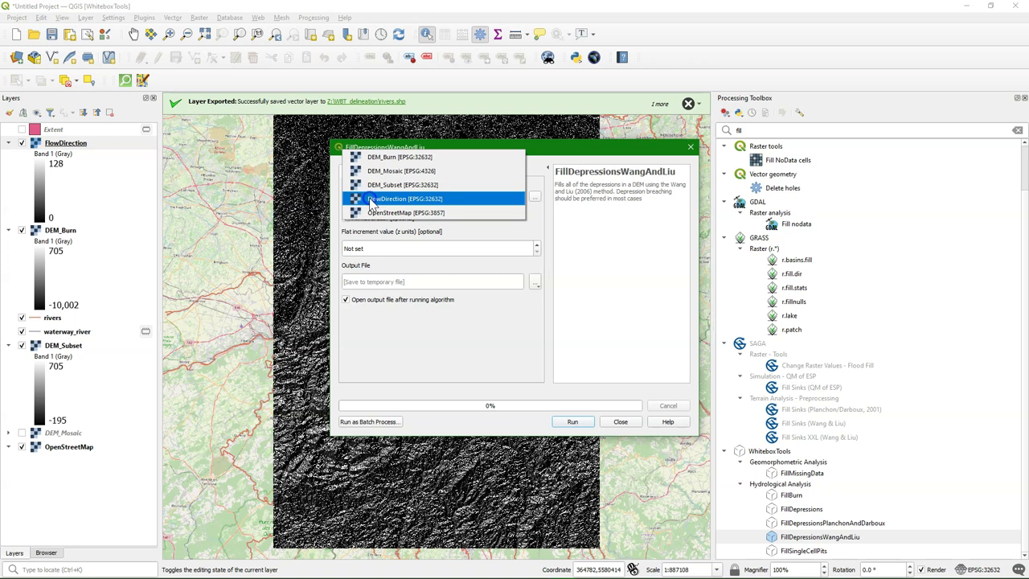
left_click(391, 156)
left_click(351, 250)
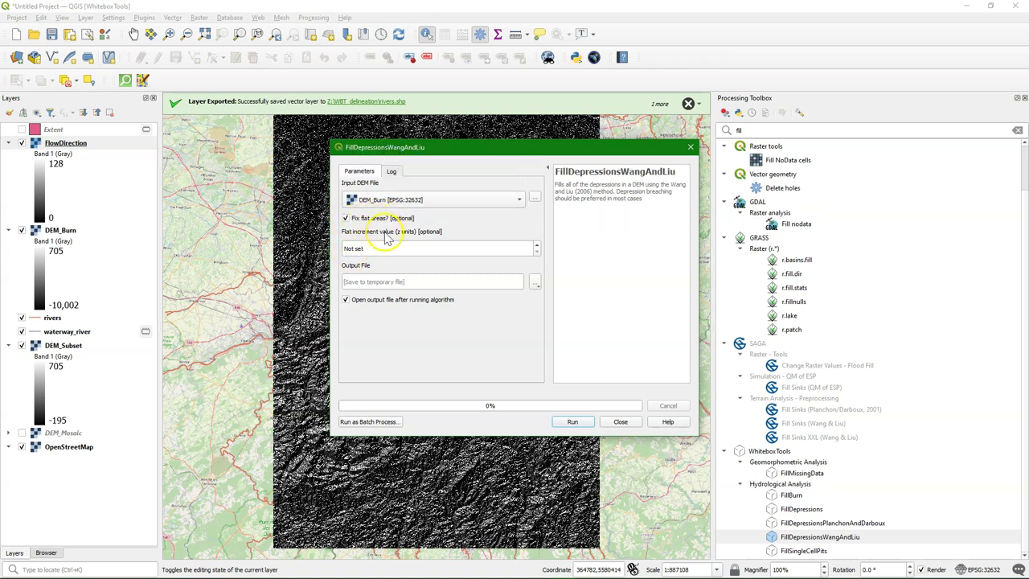
Step: Save the output as DEM_Filled.tif and run the depression filling
left_click(535, 282)
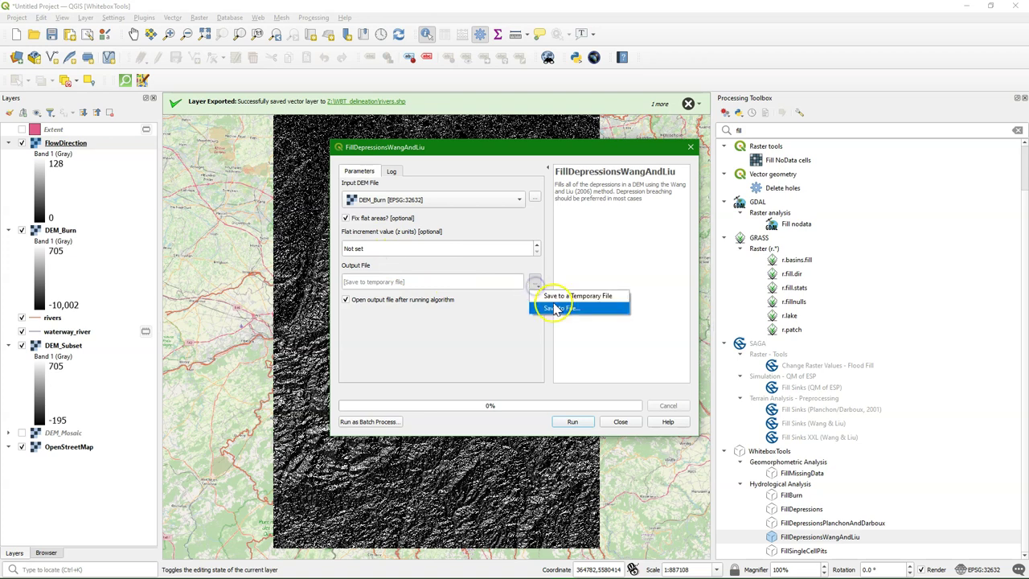
left_click(555, 305)
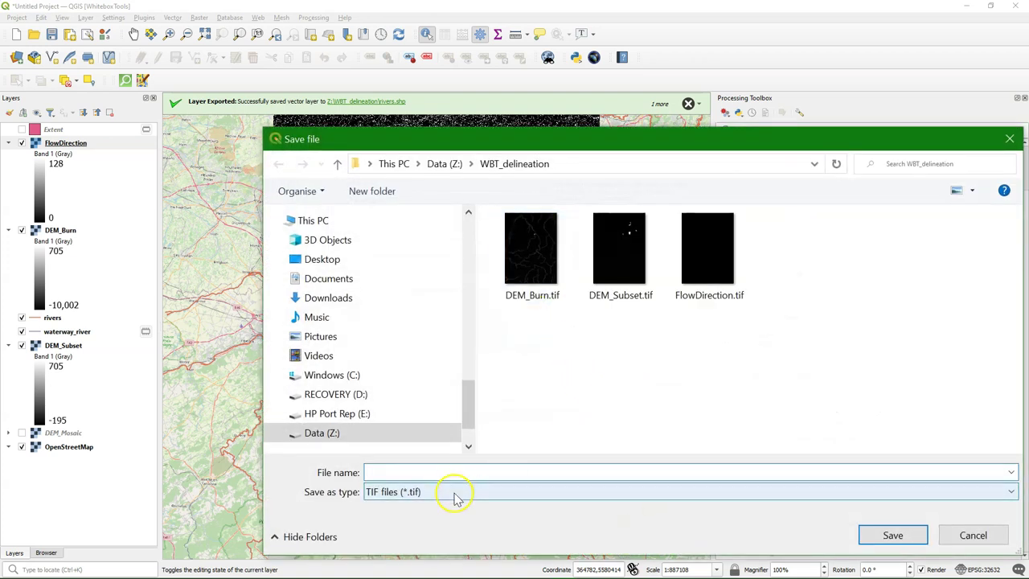
left_click(462, 472)
type("DE")
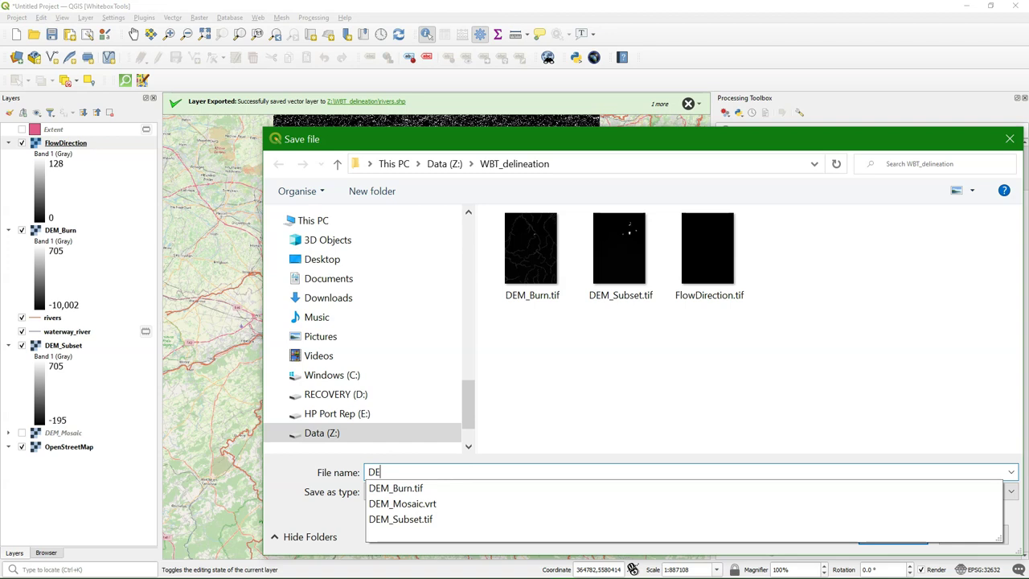
type("M_Filled")
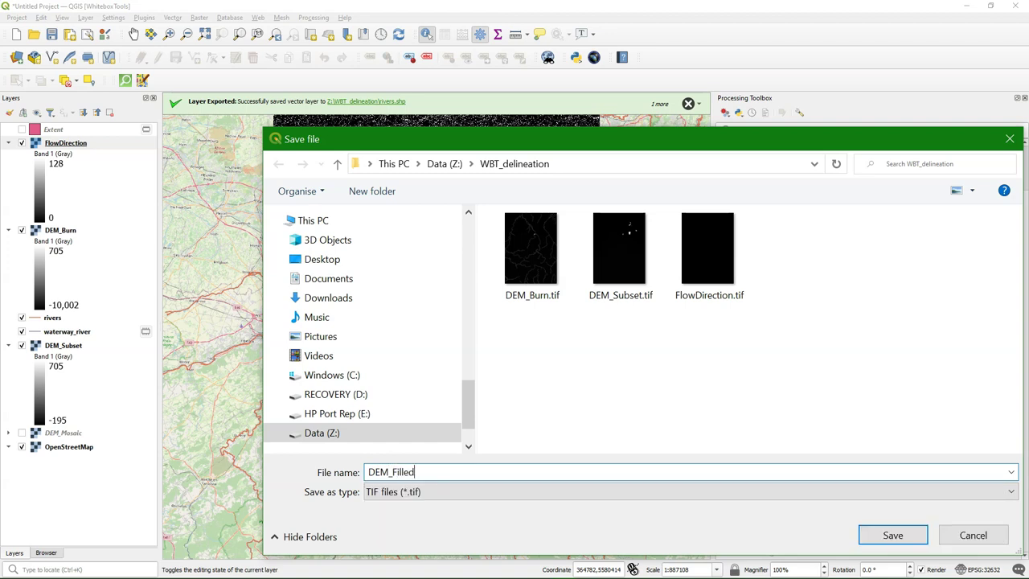
left_click(891, 535)
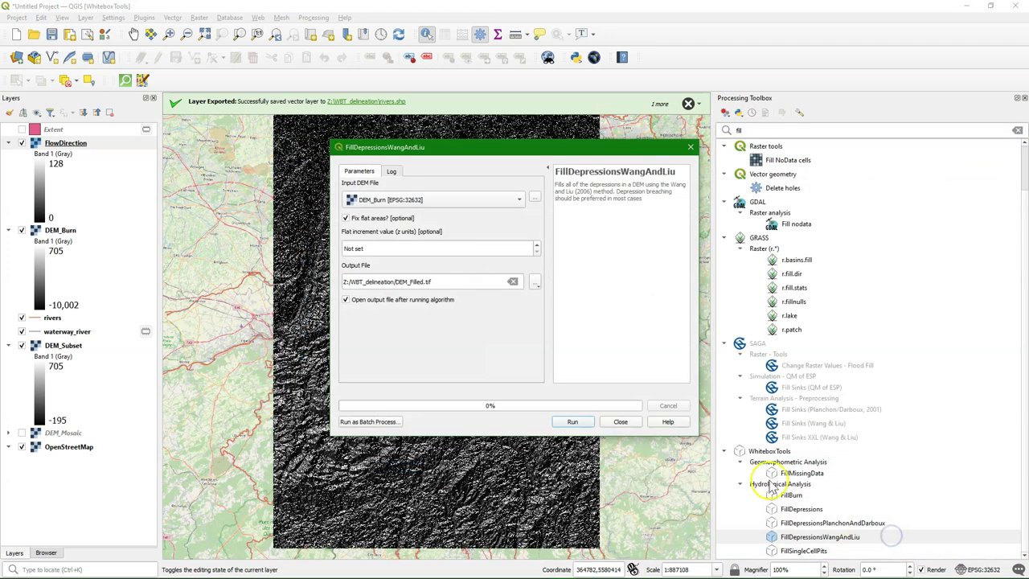
left_click(575, 422)
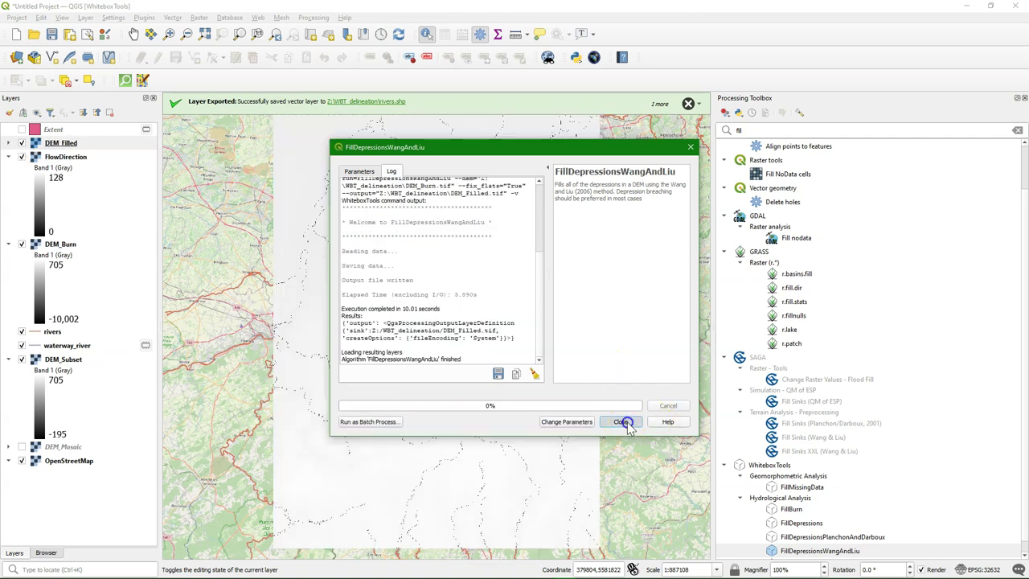
left_click(624, 421)
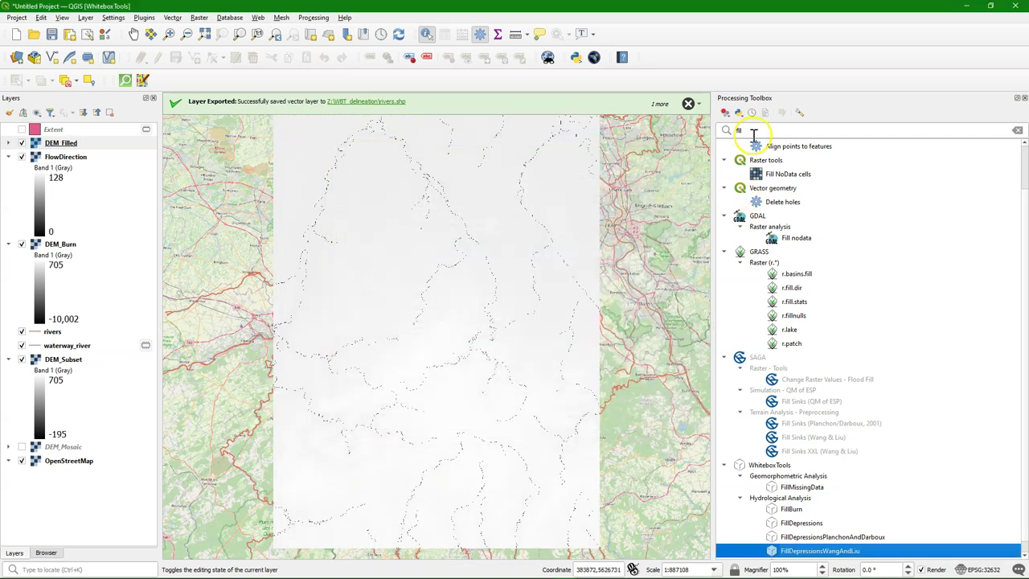
Step: Run WhiteboxTools D8Pointer on DEM_Filled, writing D8Pointer_Filled.tif
type("point")
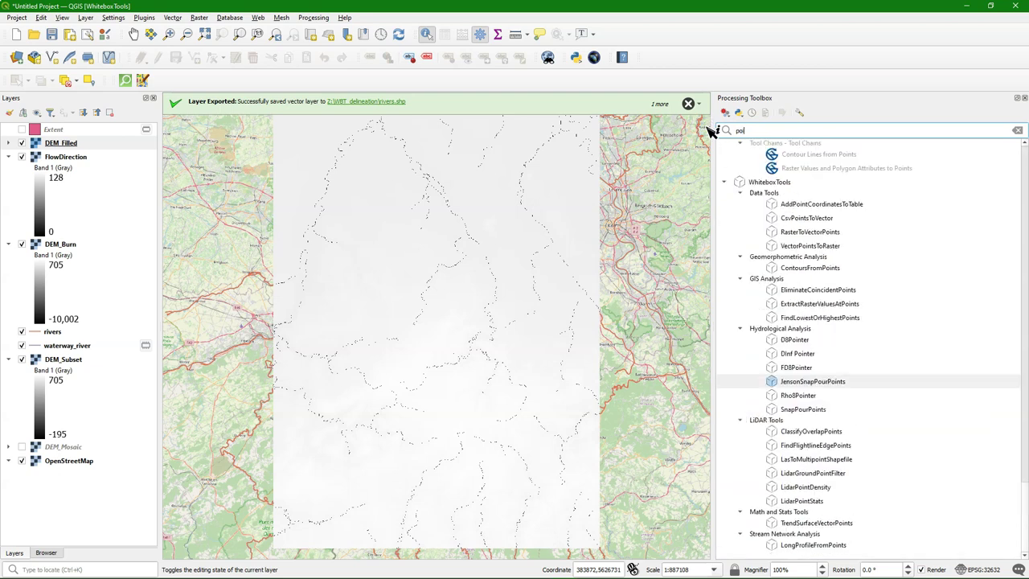
left_click(793, 340)
double_click(793, 340)
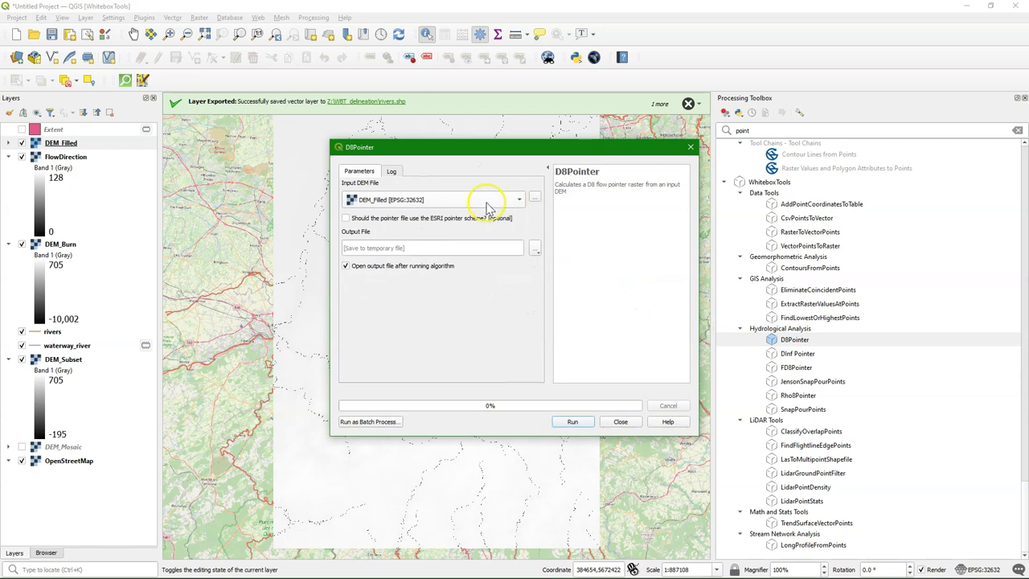
left_click(534, 248)
left_click(562, 276)
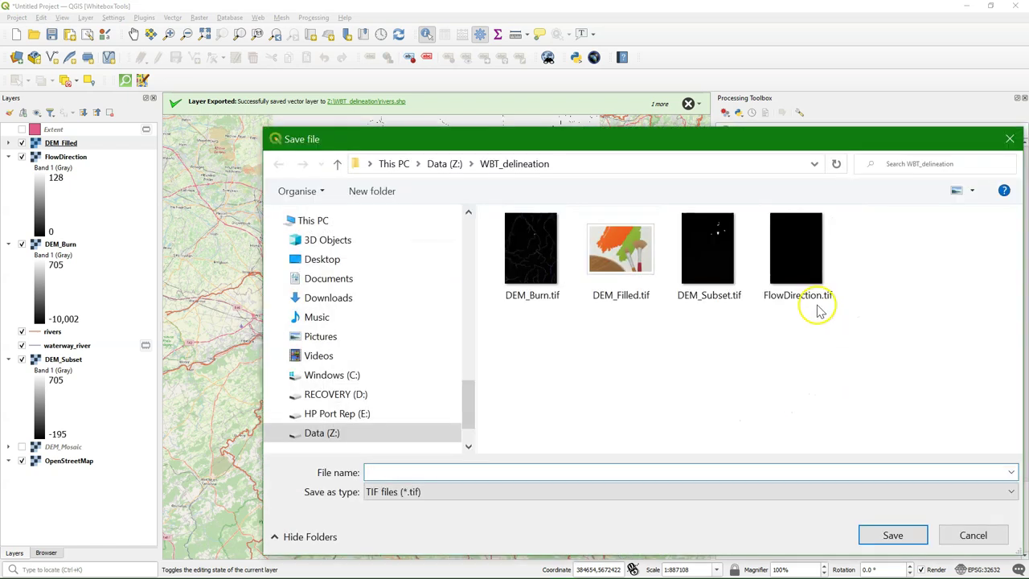
type("D8Pointer_Filled")
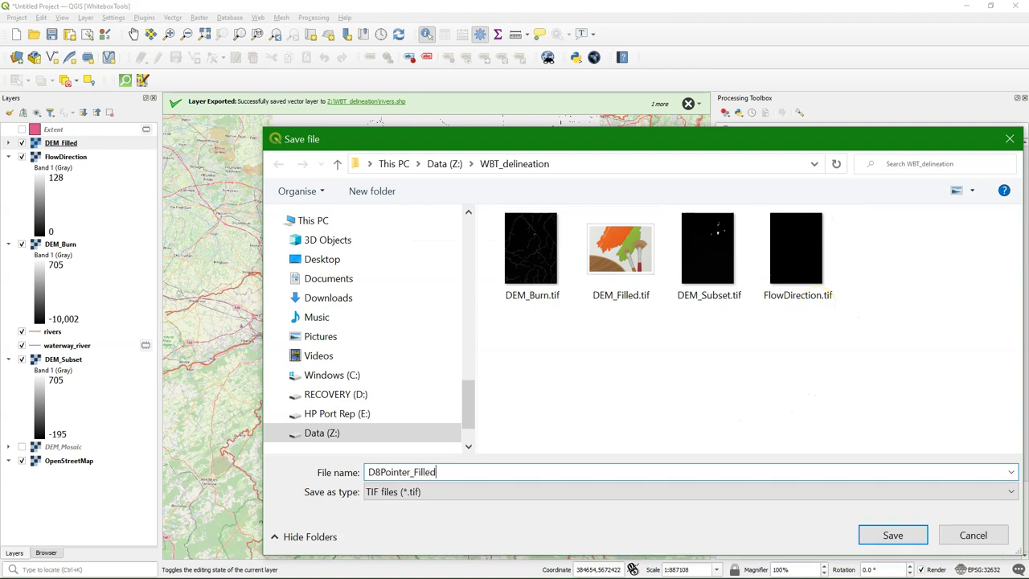
left_click(882, 543)
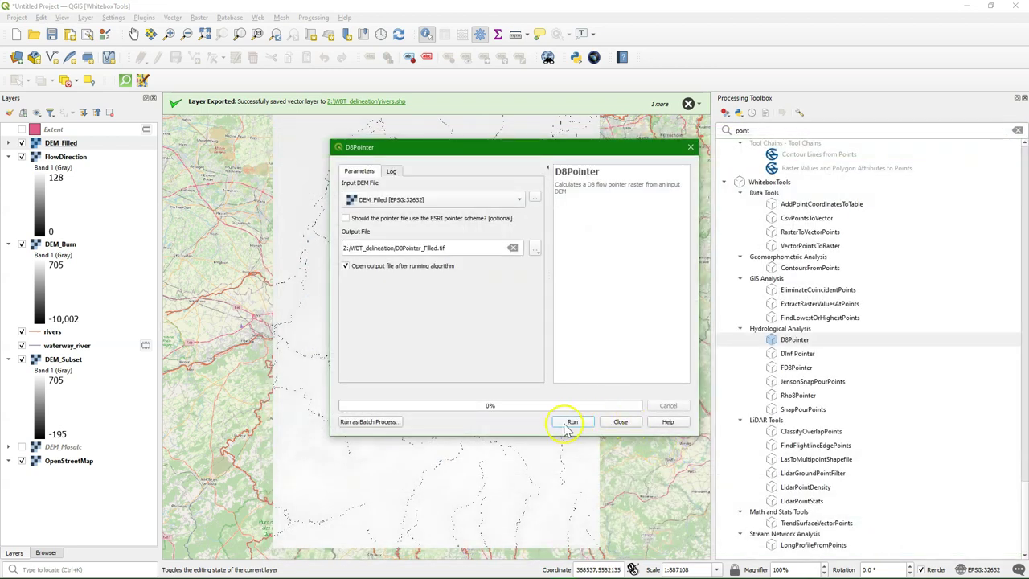
left_click(570, 422)
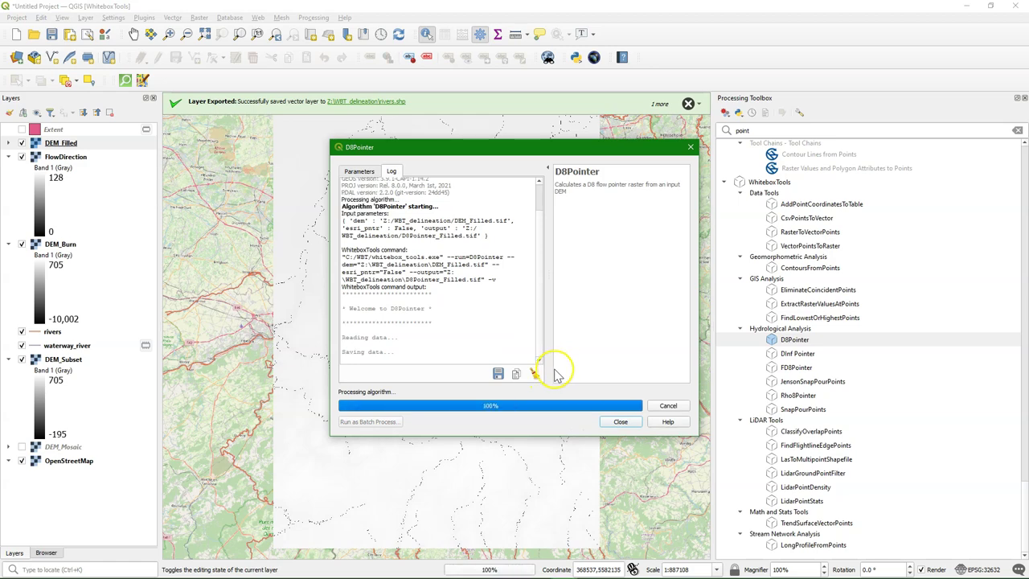
Step: Identify pixel values on D8Pointer_Filled, one of them reading 32
left_click(627, 423)
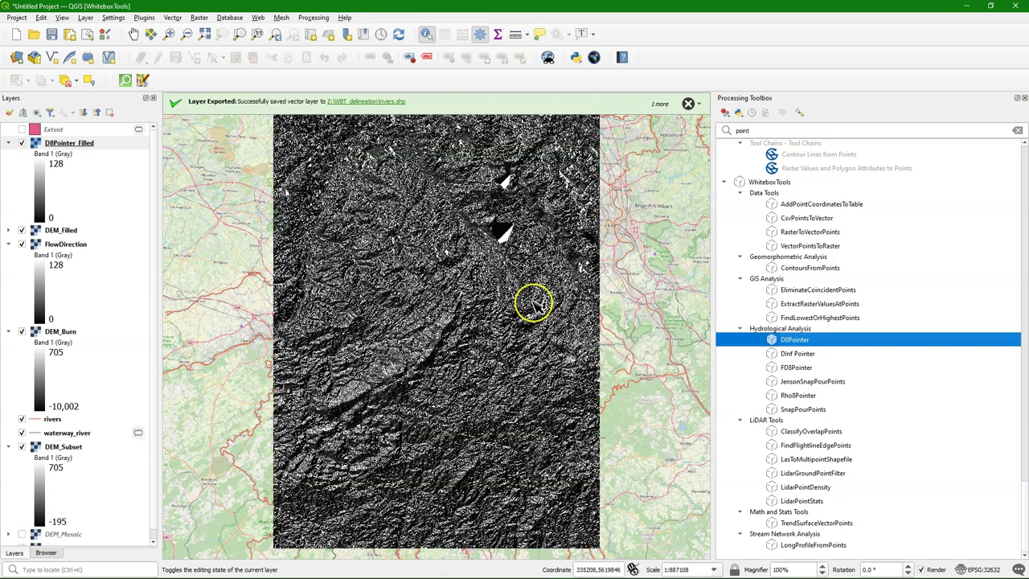
left_click(502, 232)
left_click(808, 374)
left_click(515, 233)
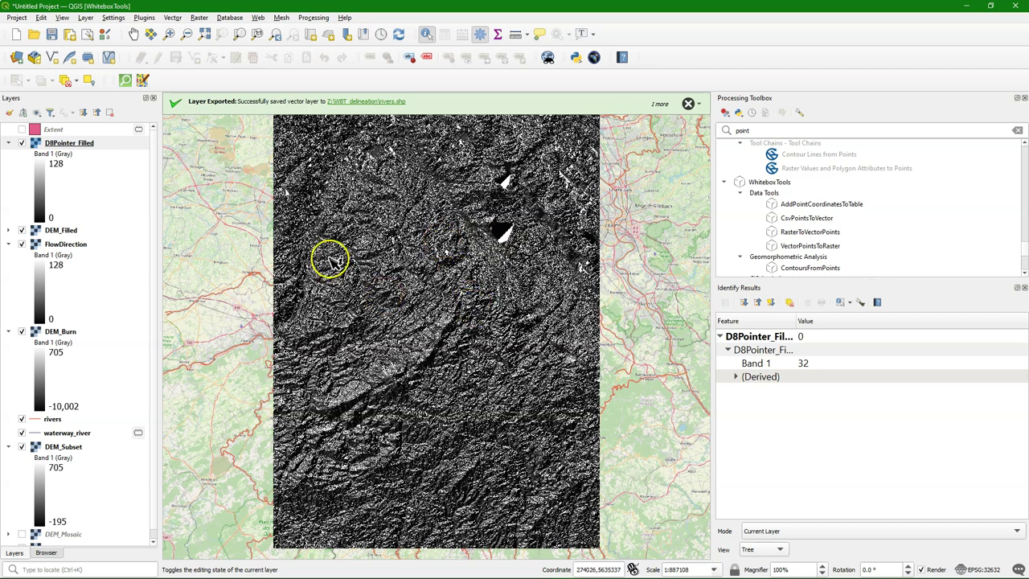
Step: Search the toolbox for 'water' and preview the Whitebox Watershed tool
left_click(1017, 131)
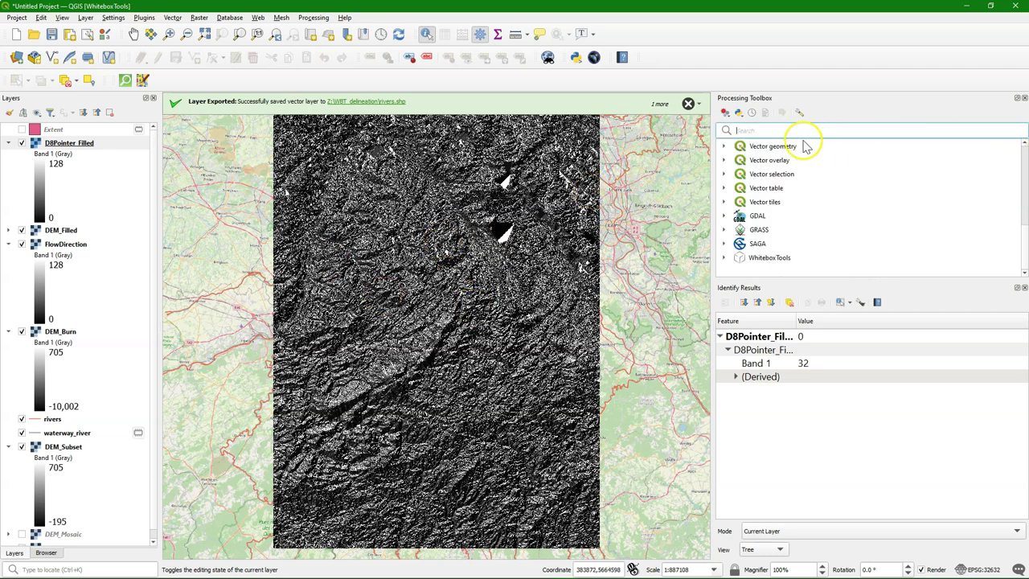
left_click(1023, 287)
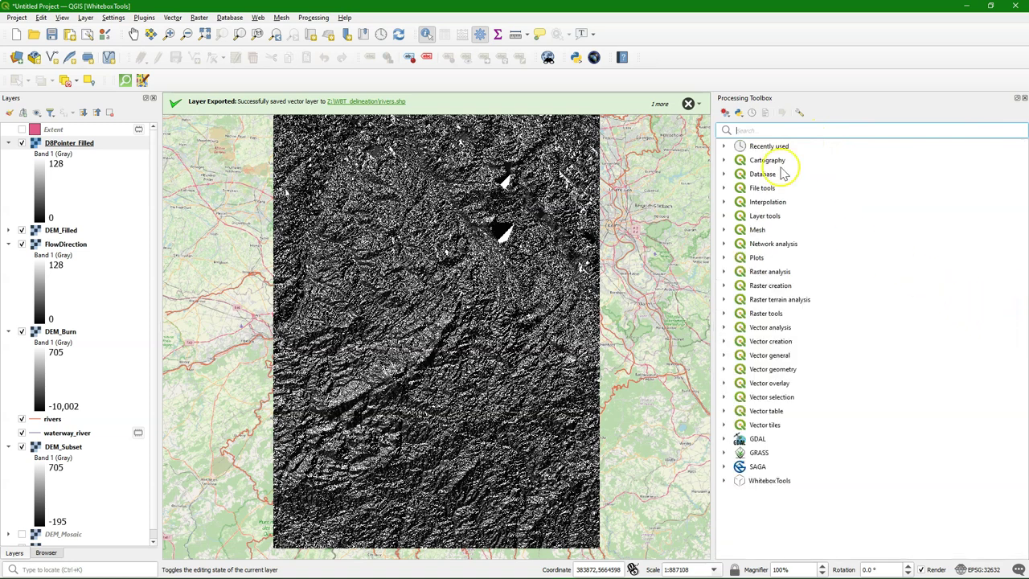
type("water")
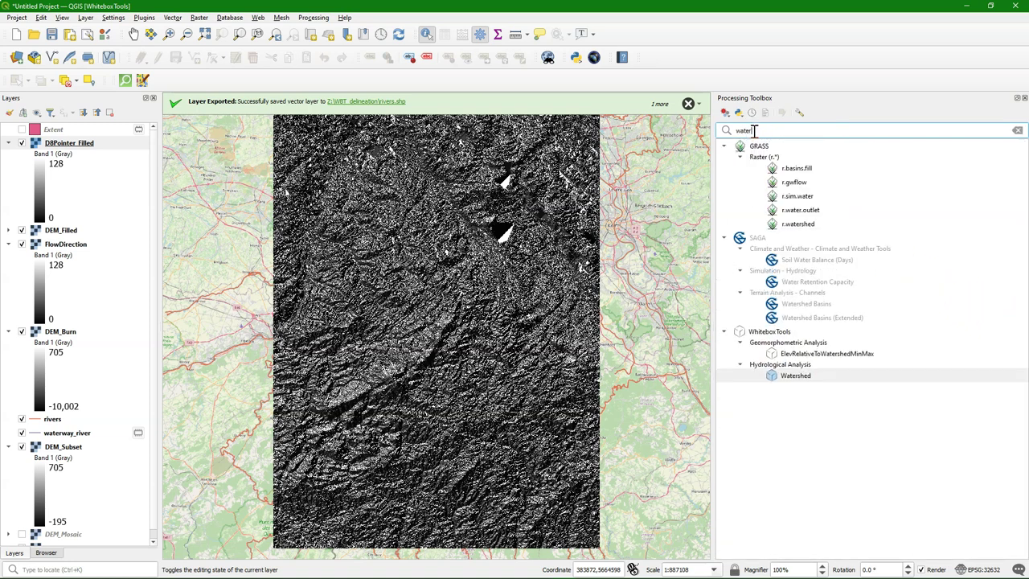
double_click(791, 376)
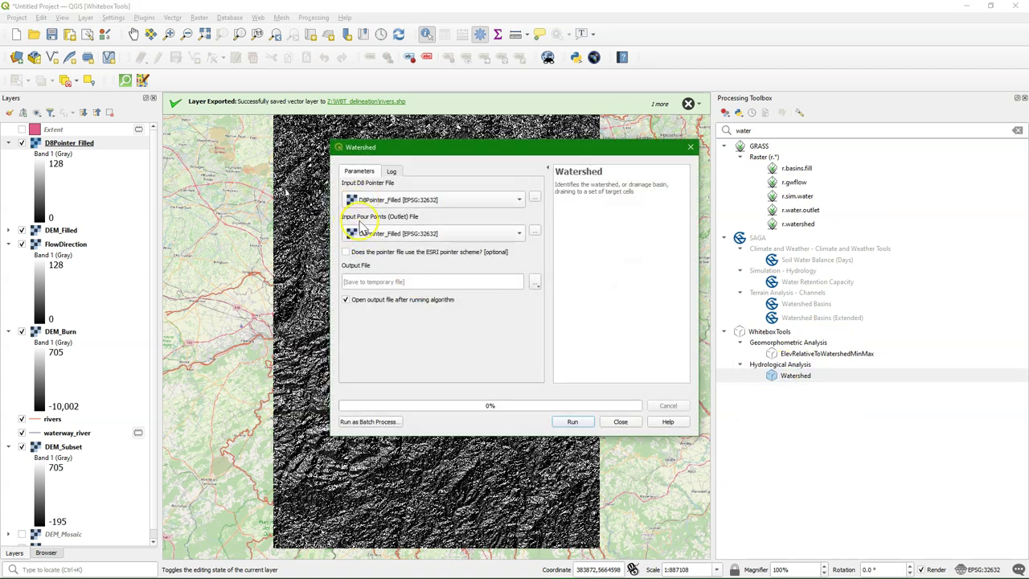
left_click(689, 147)
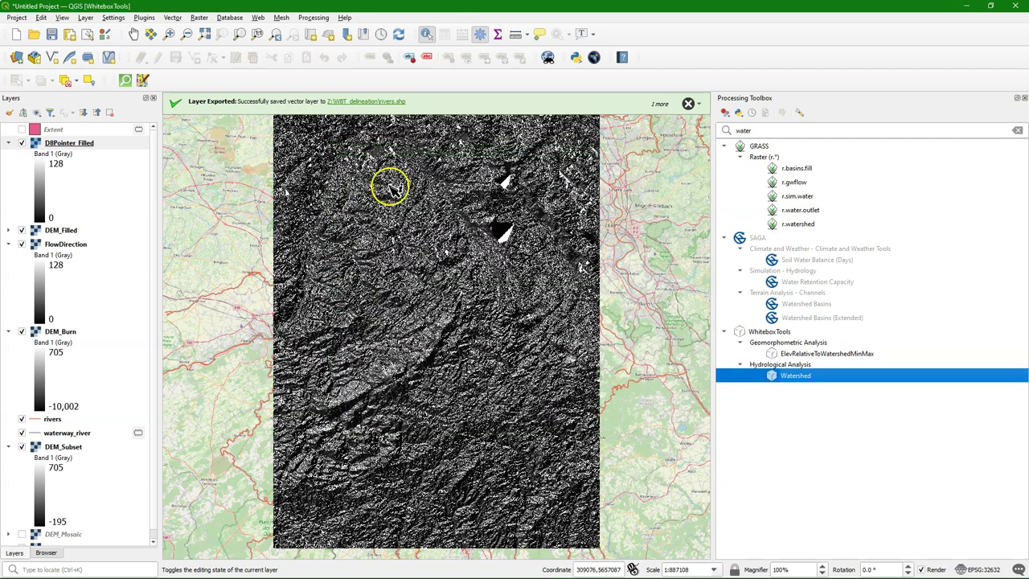
Step: Hide all layers except the OpenStreetMap basemap
left_click(37, 112)
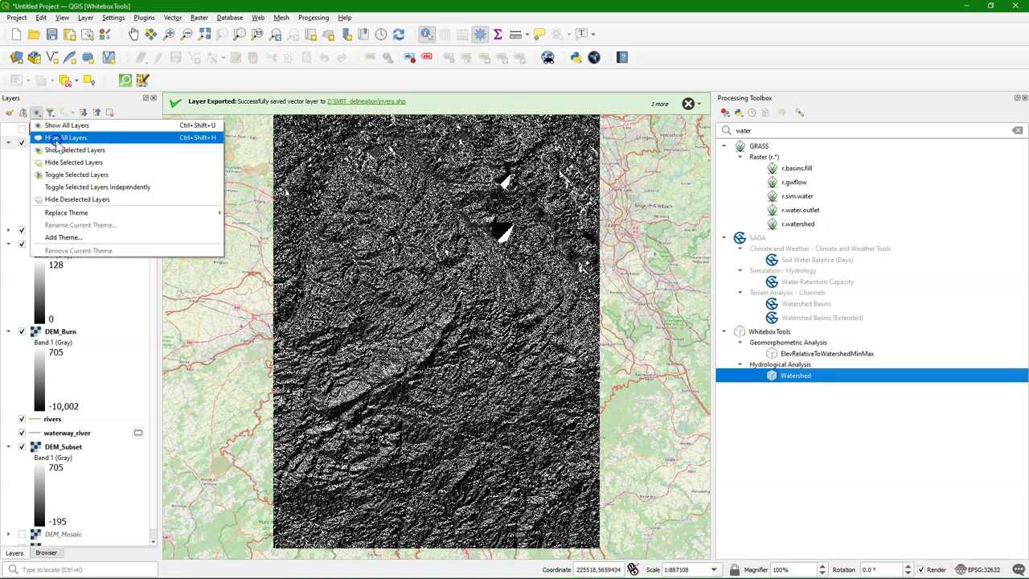
left_click(56, 137)
scroll(46, 504, "down", 1)
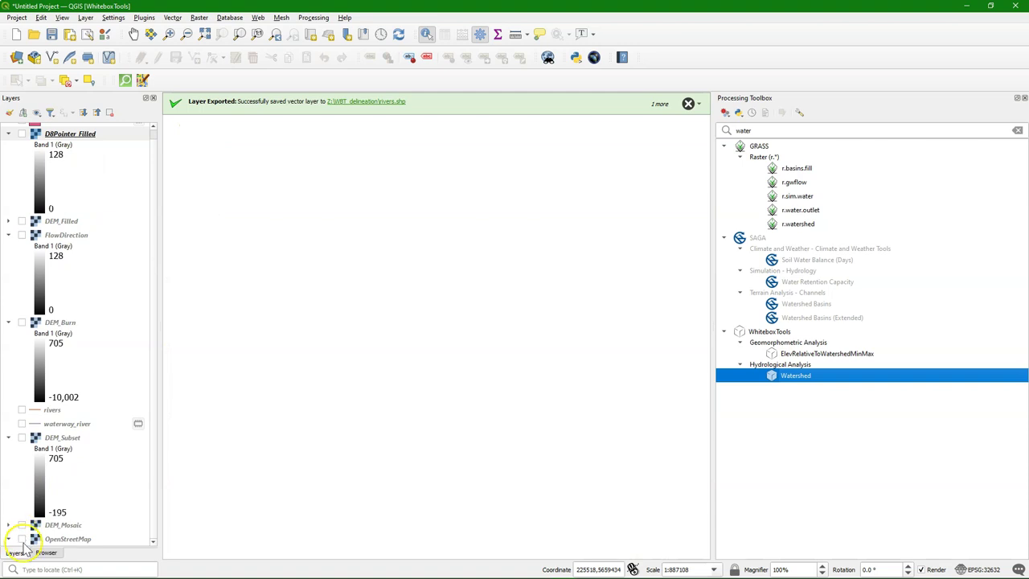
left_click(21, 539)
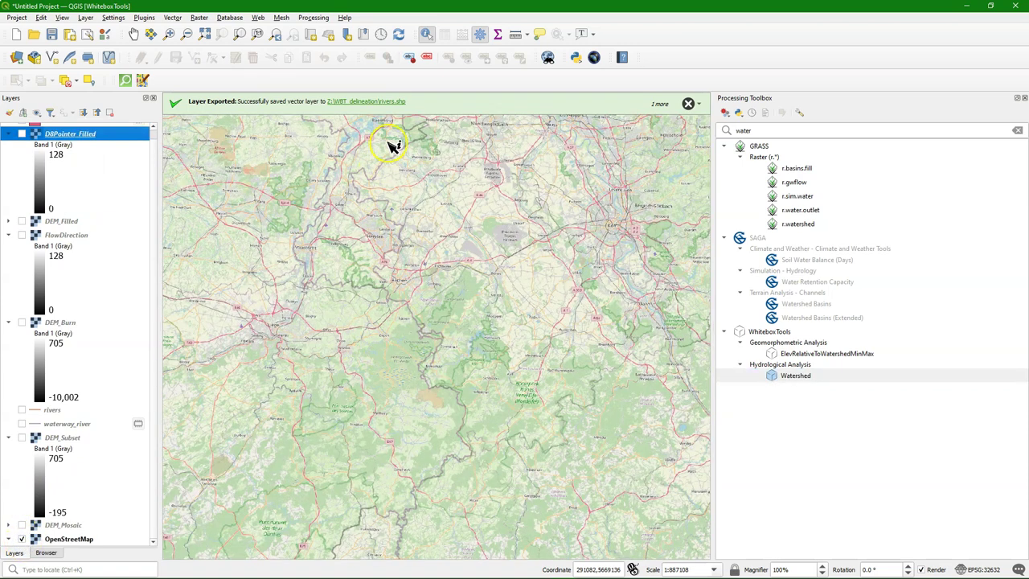
scroll(388, 145, "up", 3)
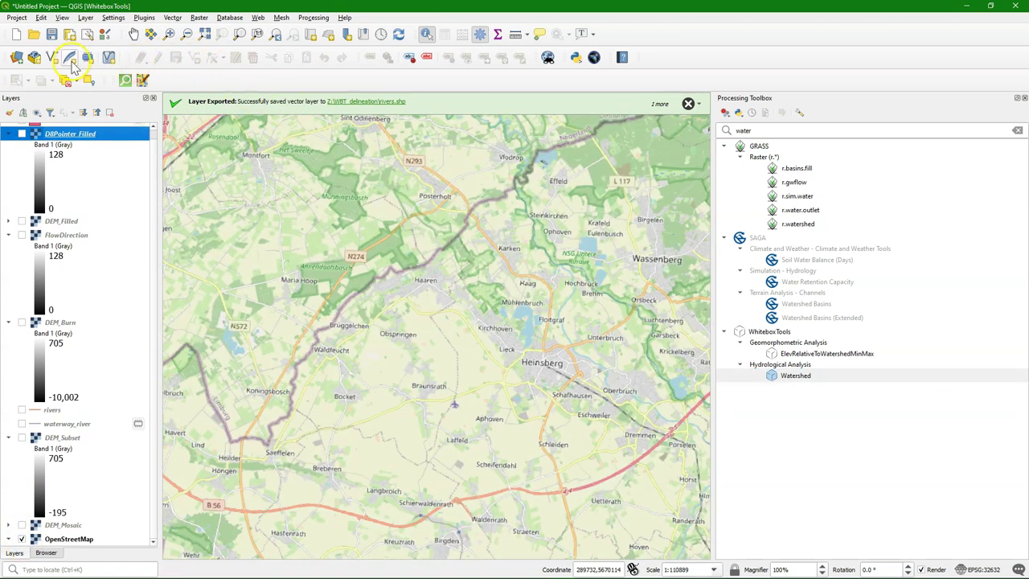
Step: Zoom in on the Maas at Roermond and start a new temporary scratch layer
left_click(133, 33)
left_click_drag(365, 146, 535, 305)
left_click_drag(570, 259, 505, 287)
scroll(505, 287, "up", 3)
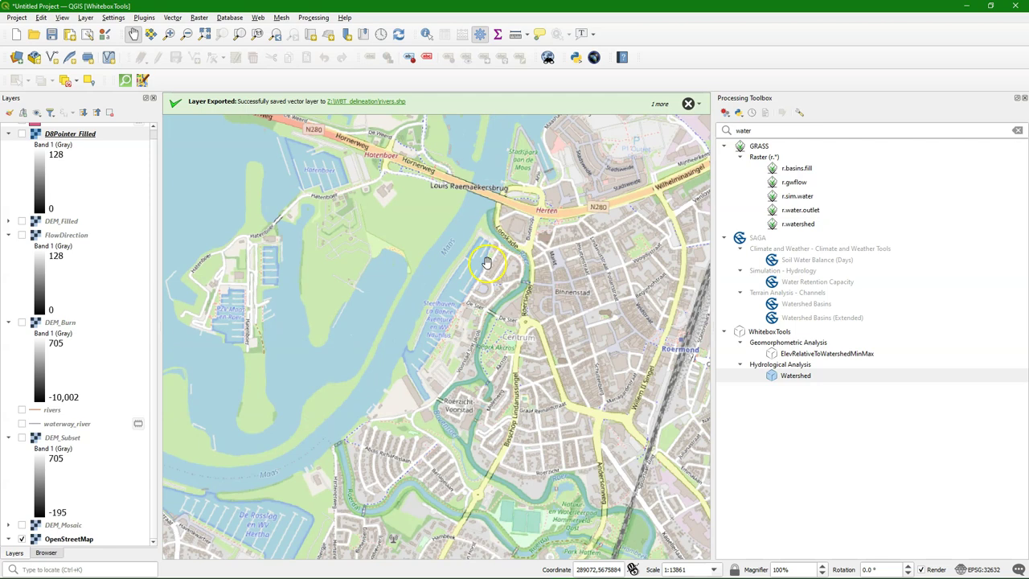
scroll(499, 233, "up", 1)
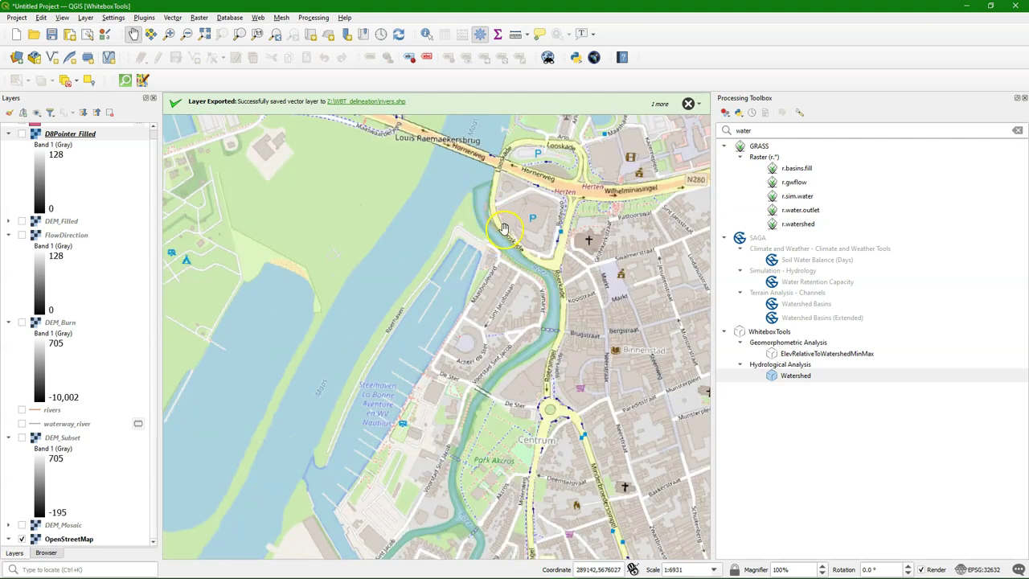
left_click_drag(504, 181, 480, 282)
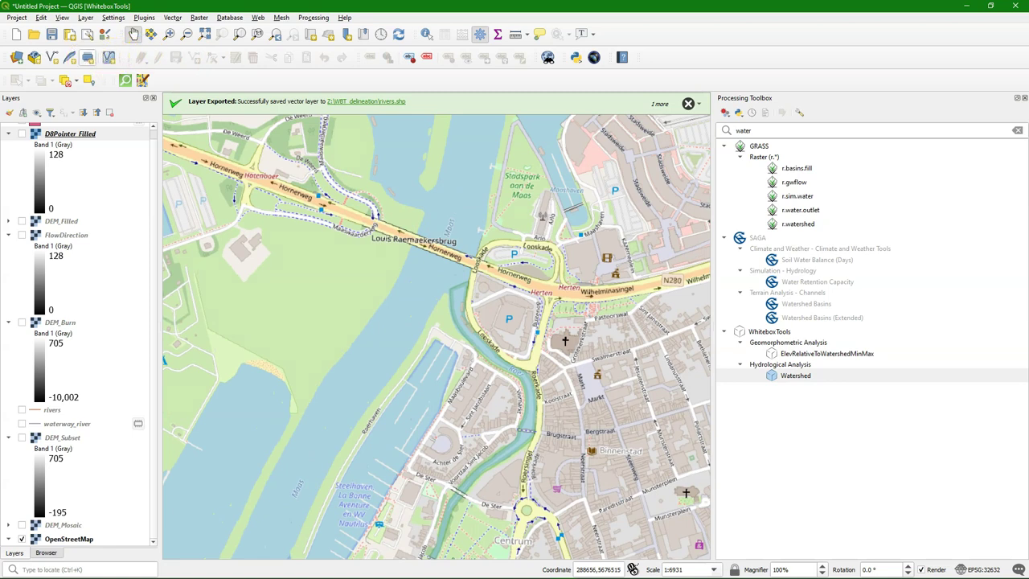
left_click(87, 57)
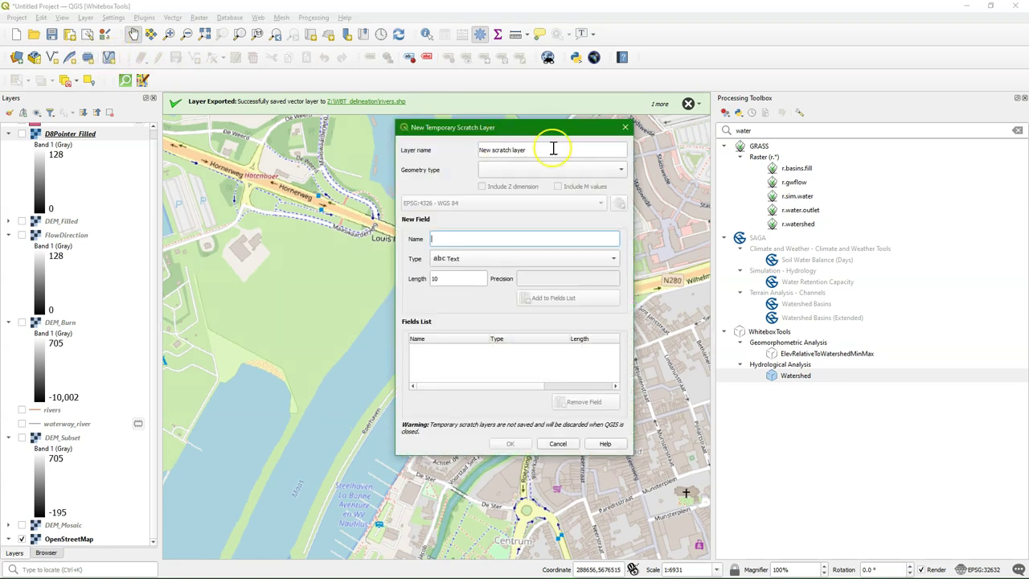
Step: Create temporary point layer 'Outlet' in EPSG:32632 with an integer ID field
left_click_drag(552, 149, 442, 147)
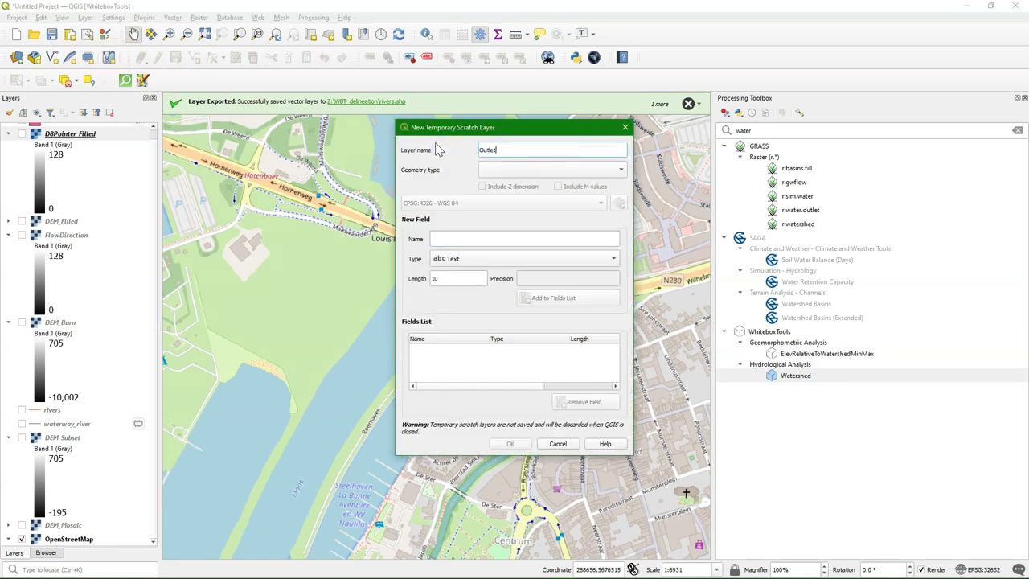
type("Outlet")
left_click(510, 170)
left_click(515, 182)
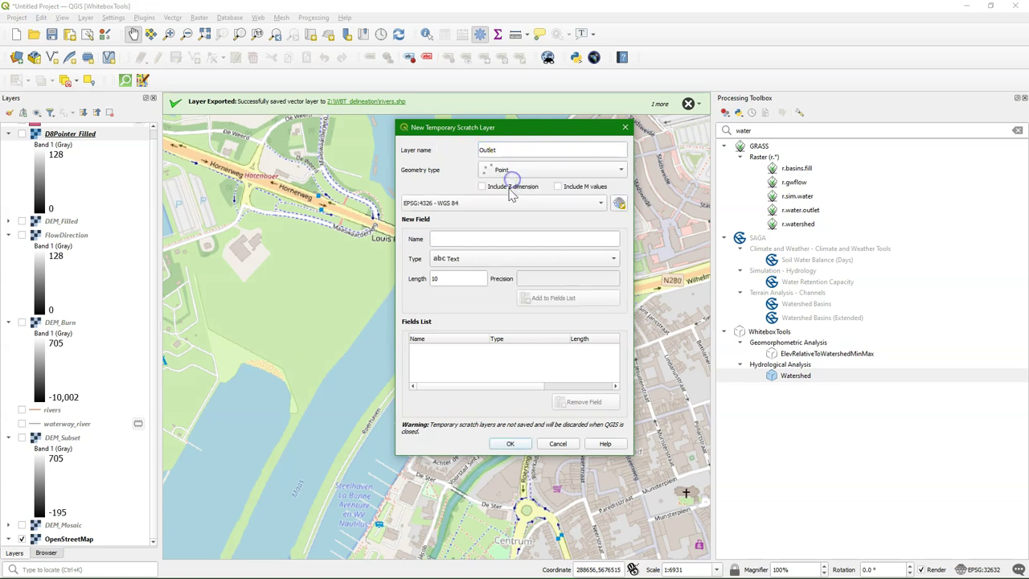
left_click(485, 204)
left_click(480, 210)
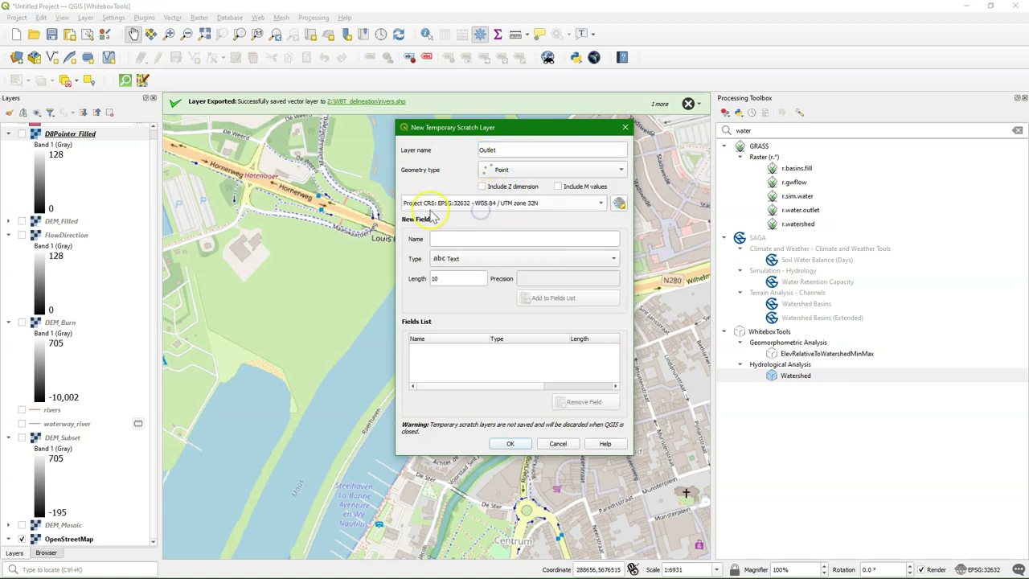
left_click(447, 237)
type("ID")
left_click(452, 264)
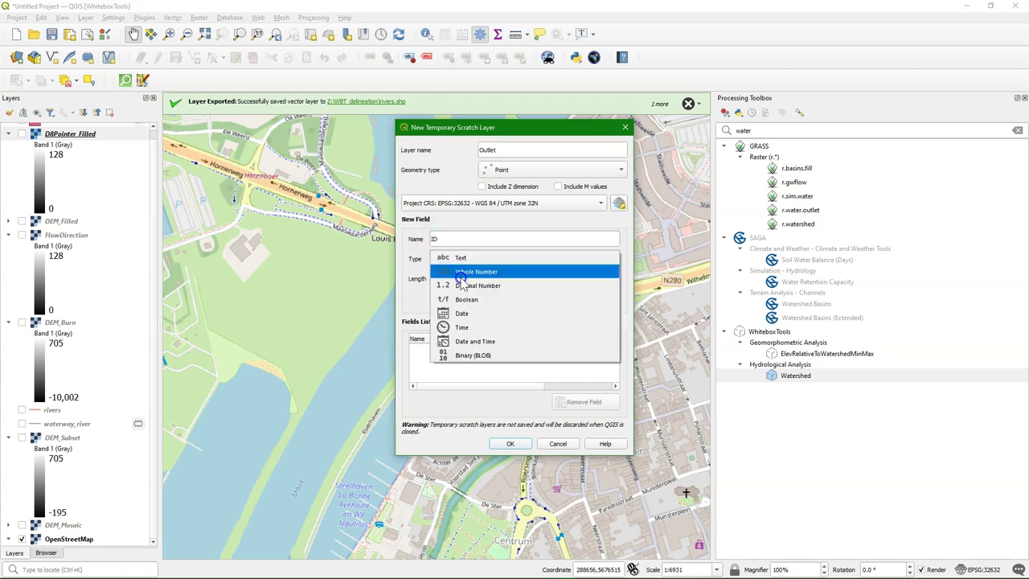
left_click(459, 278)
left_click(562, 299)
left_click(509, 443)
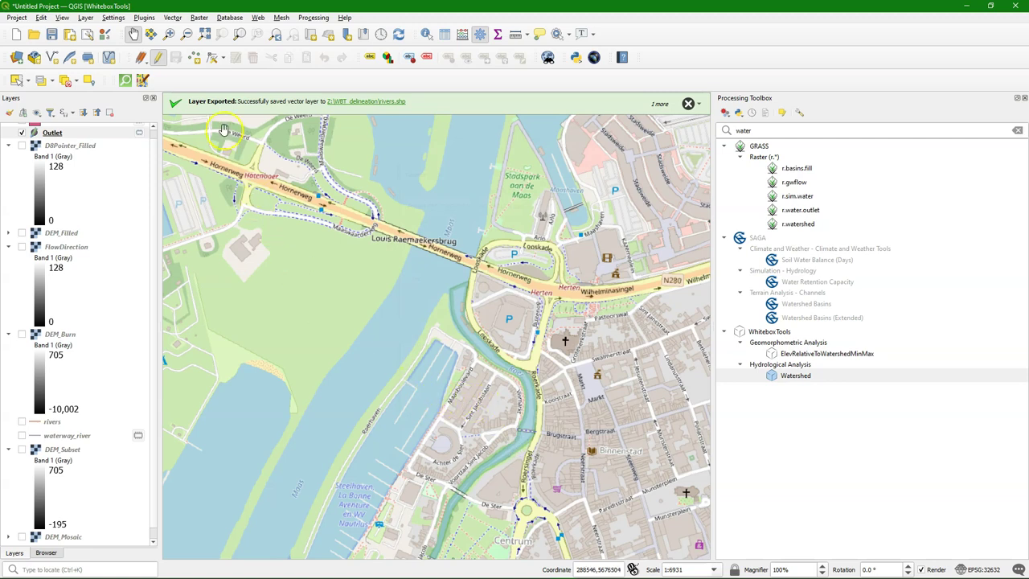
Step: Place one outlet point on the river at Roermond
left_click(194, 57)
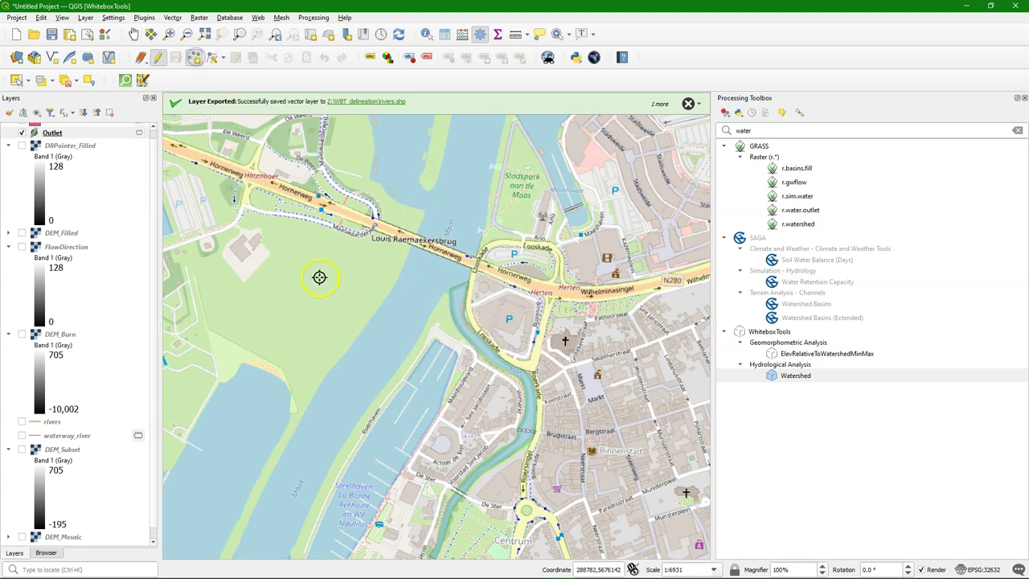
left_click(458, 288)
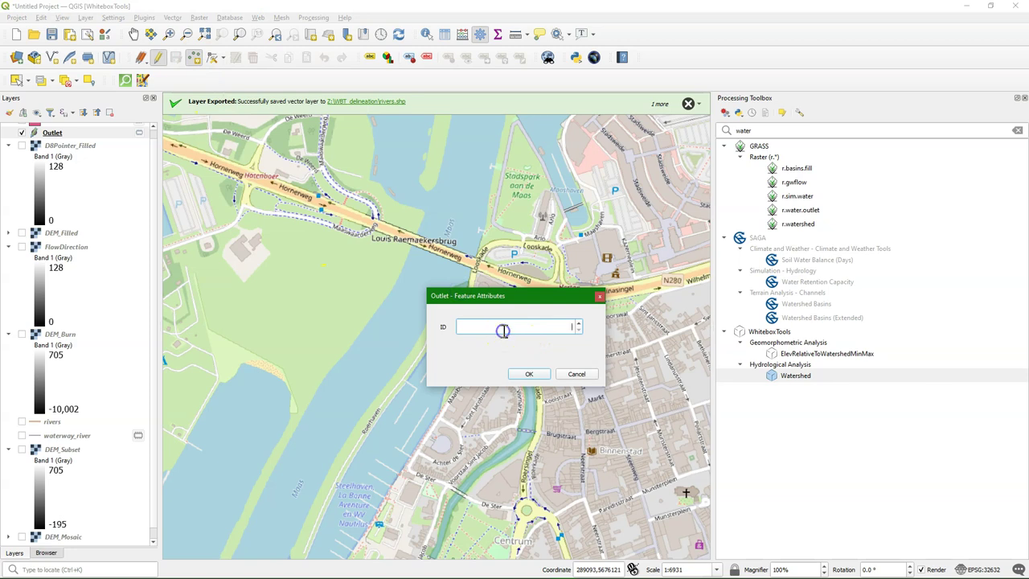
left_click(520, 374)
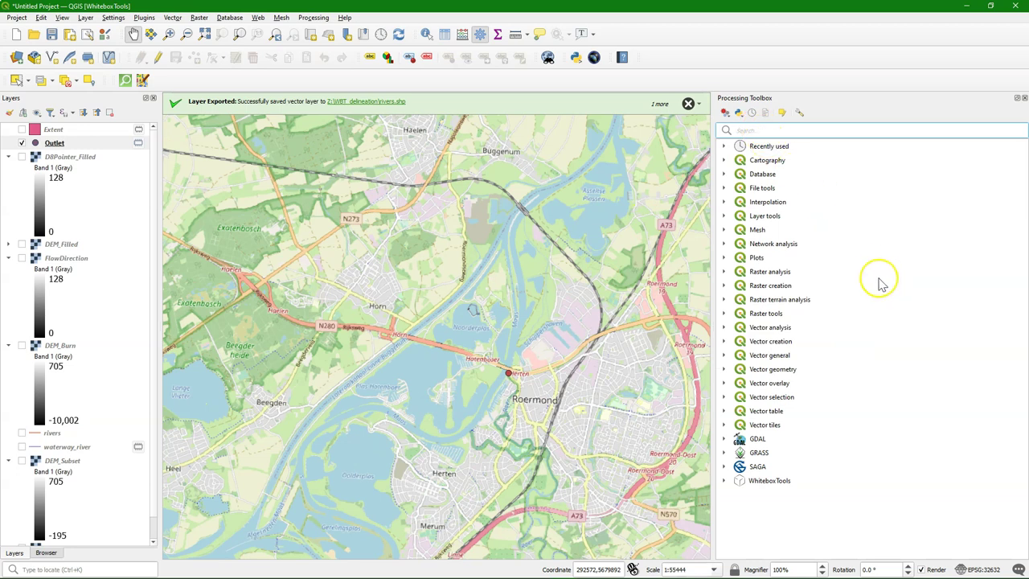
Step: Look up the WhiteboxTools SnapPourPoints tool via a 'snap' search, then dismiss it
type("snap")
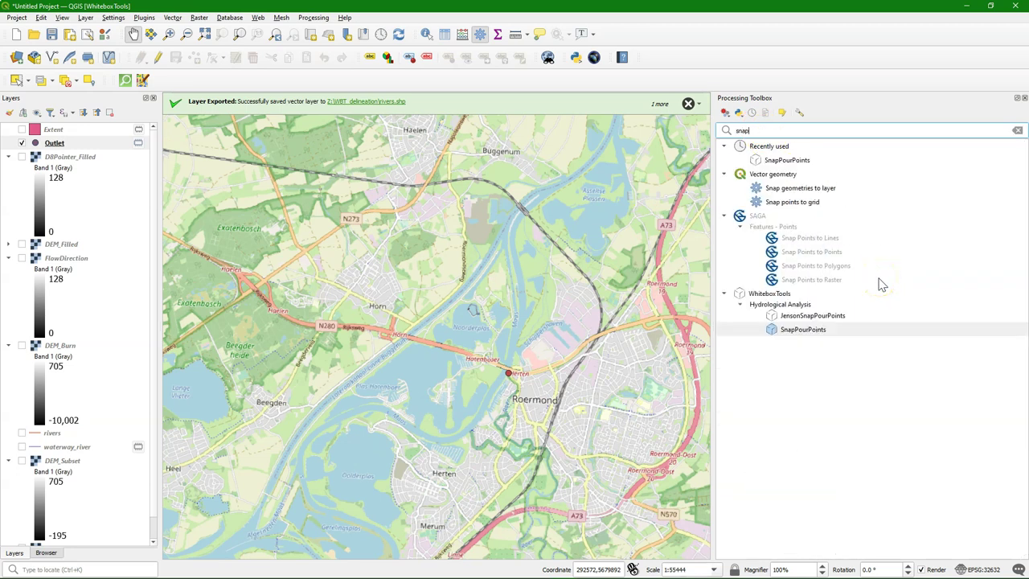
double_click(805, 330)
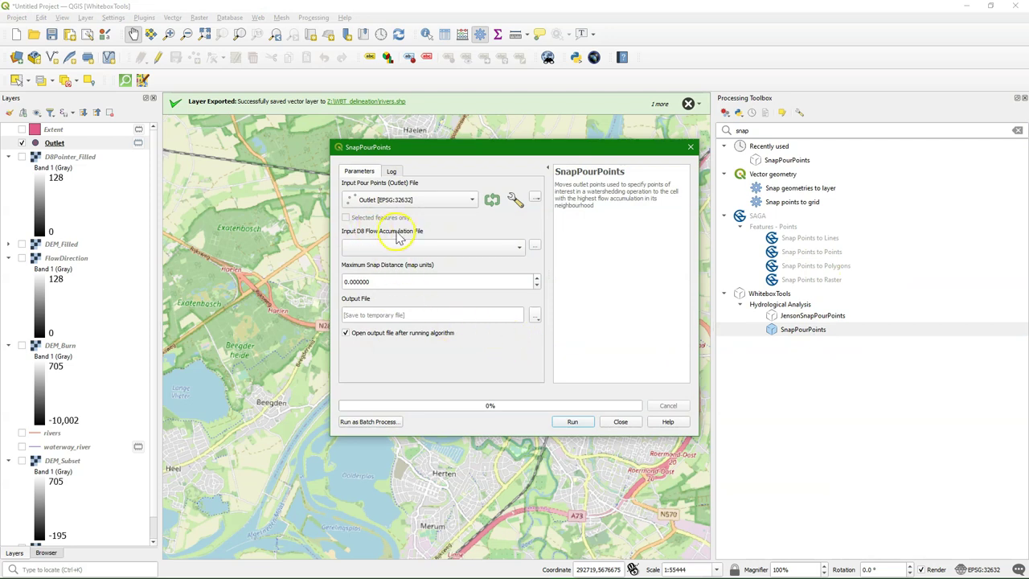
left_click(691, 148)
Step: Search 'flow' and scroll to the WhiteboxTools flow tools such as D8FlowAccumulation
type("flow")
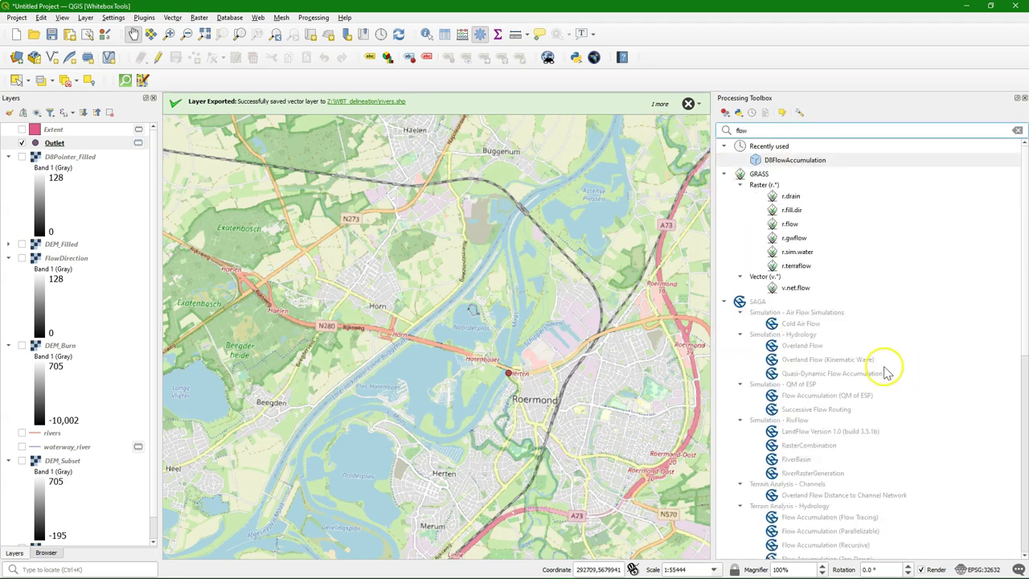
scroll(820, 374, "down", 5)
scroll(821, 374, "down", 4)
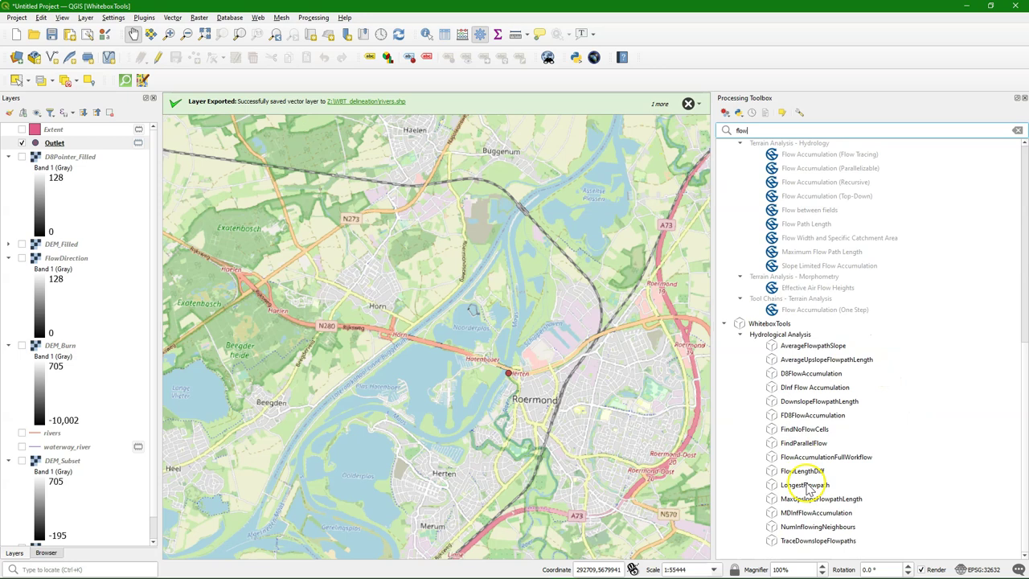
Step: Run D8FlowAccumulation on DEM_Filled, saving the output as D8FlowAccumulation.tif
double_click(811, 374)
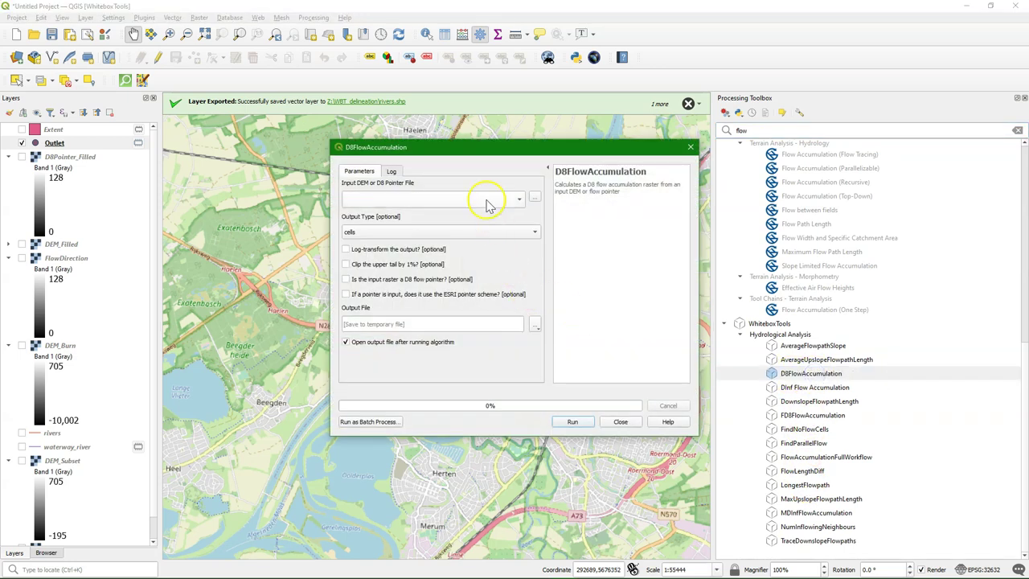
left_click(488, 201)
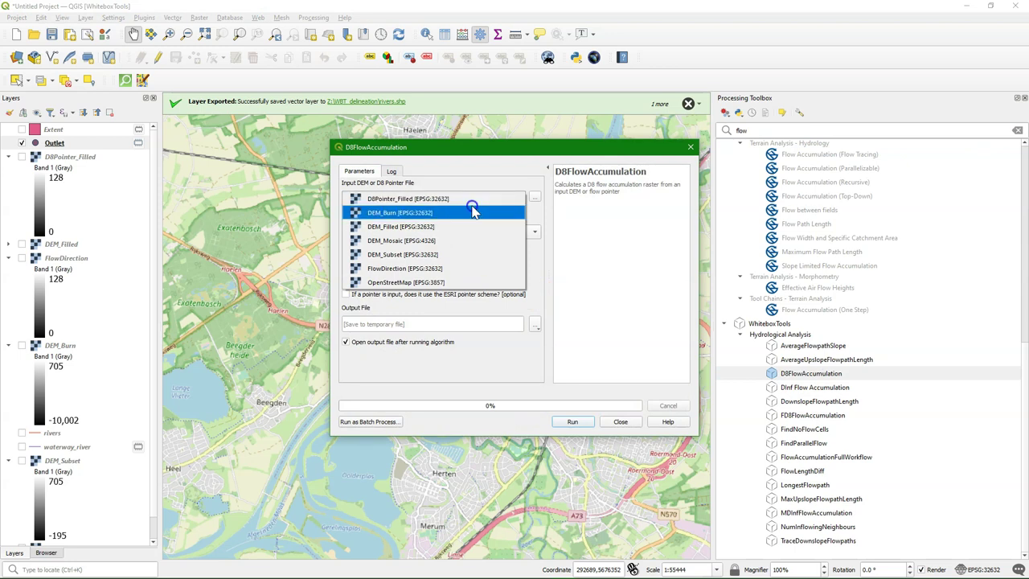
left_click(438, 227)
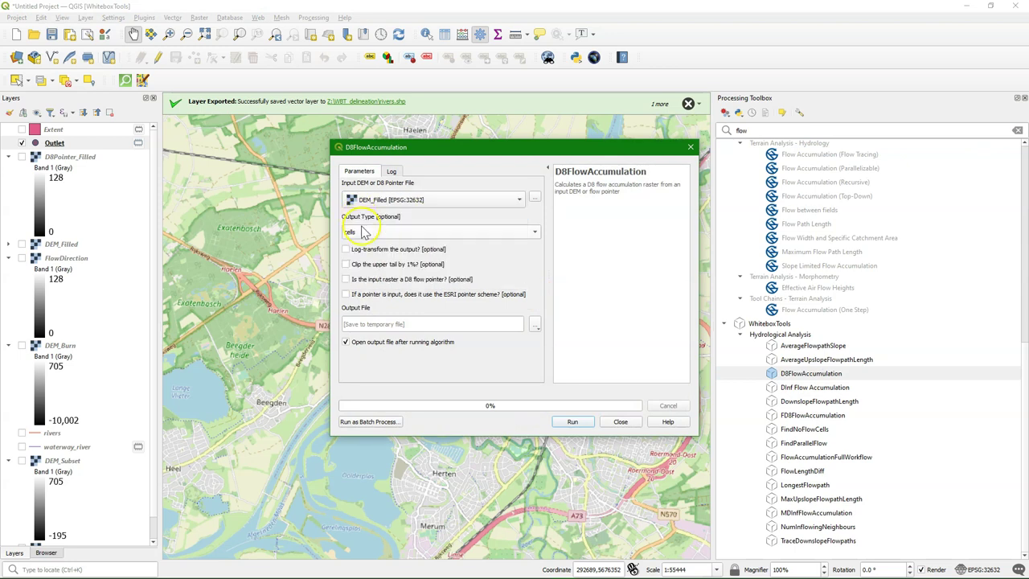
left_click(535, 325)
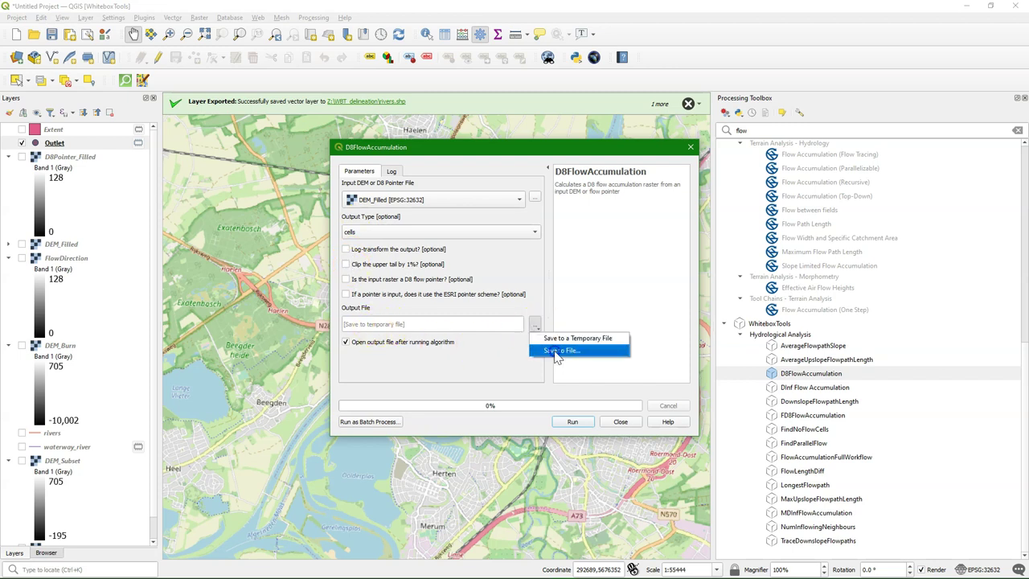
left_click(560, 351)
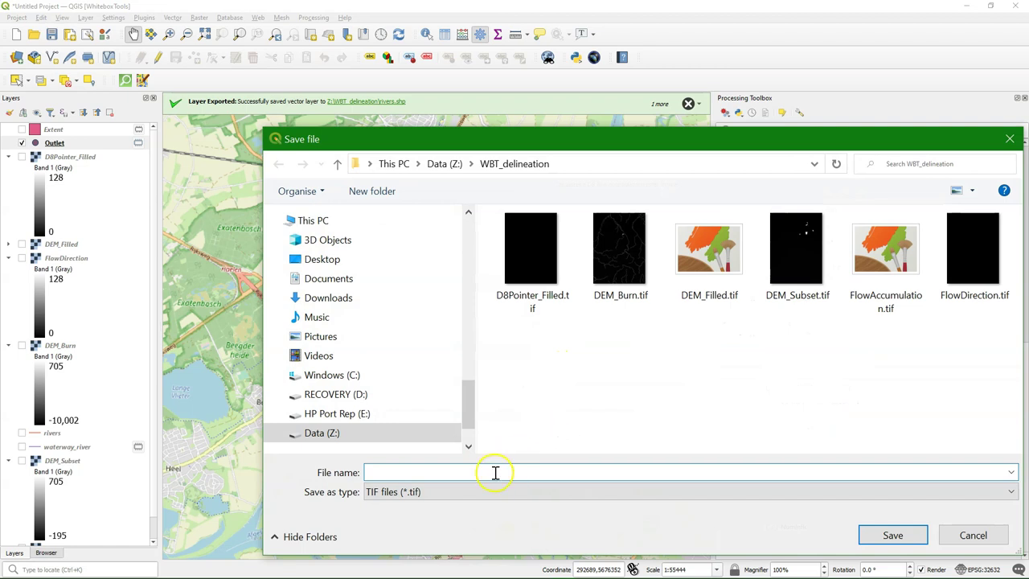
type("D8FlowAccumulation")
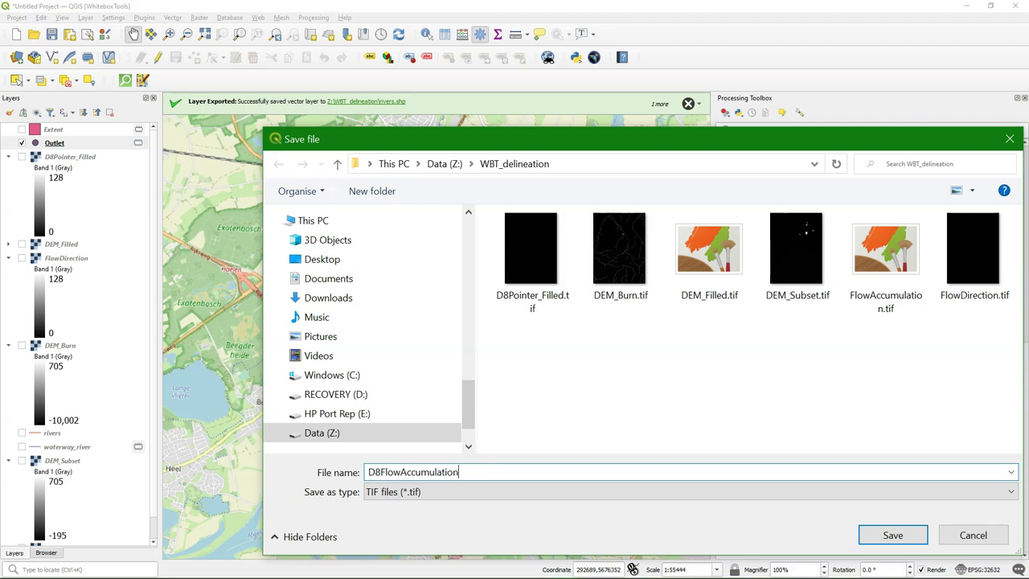
left_click(891, 536)
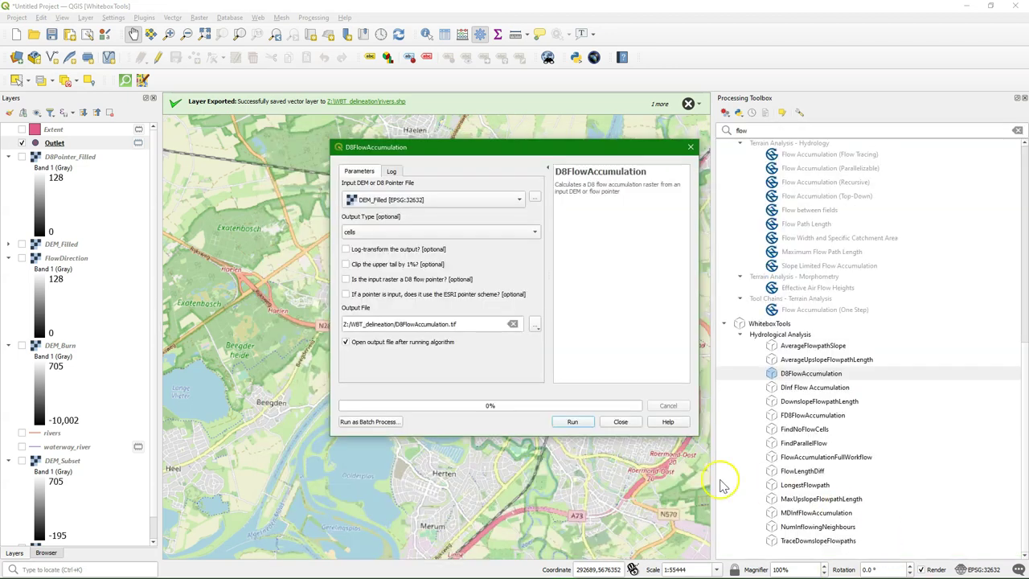
left_click(573, 422)
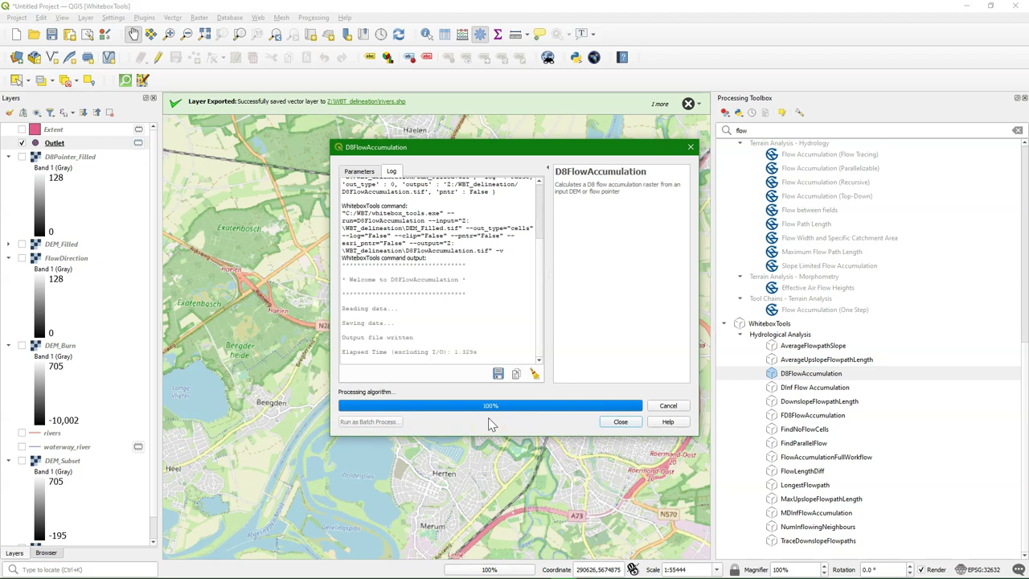
left_click(620, 422)
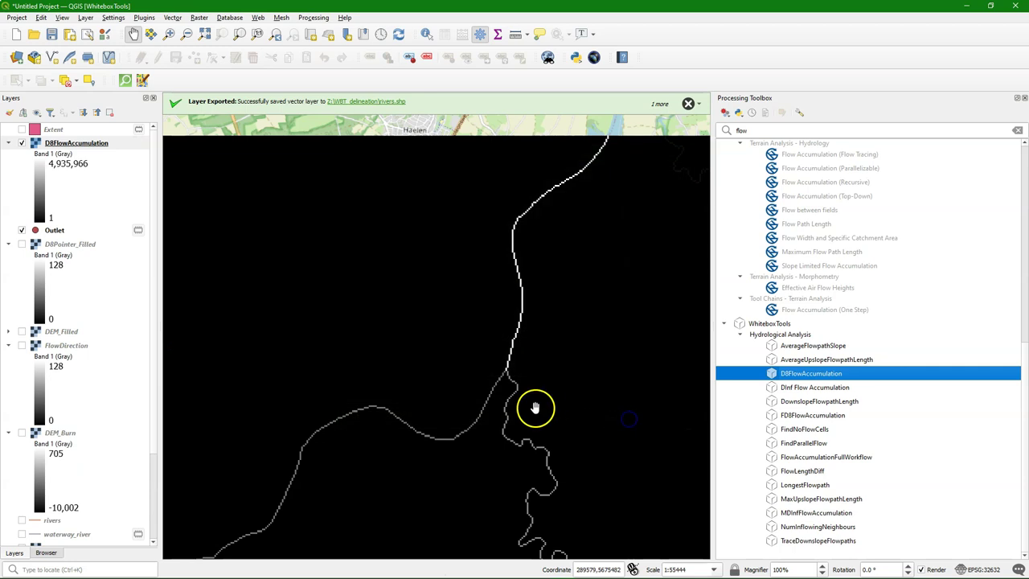
Step: Toggle the D8FlowAccumulation layer on and off to compare it with the basemap
left_click(22, 143)
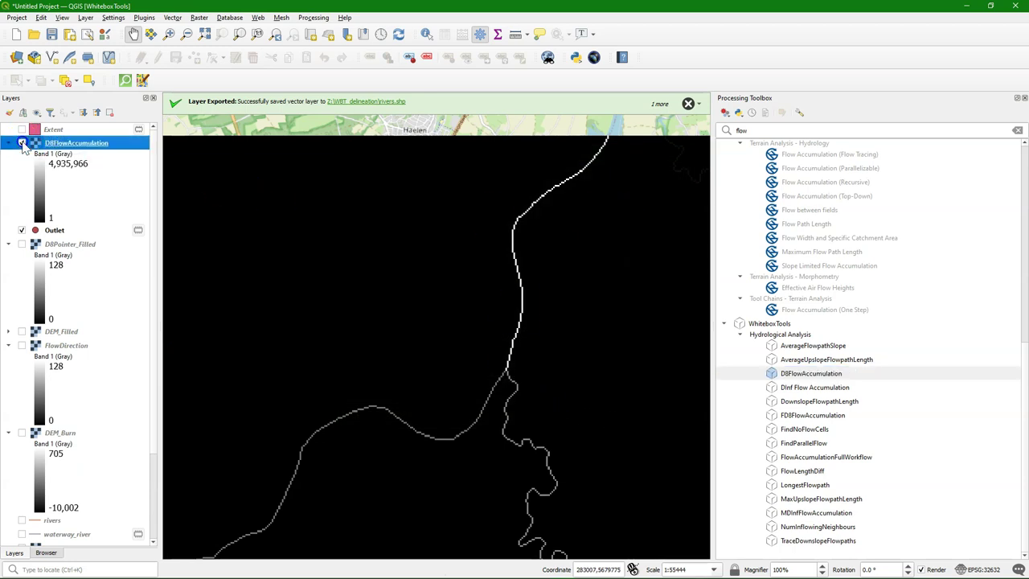
left_click(22, 143)
left_click(22, 144)
left_click(22, 143)
left_click(22, 143)
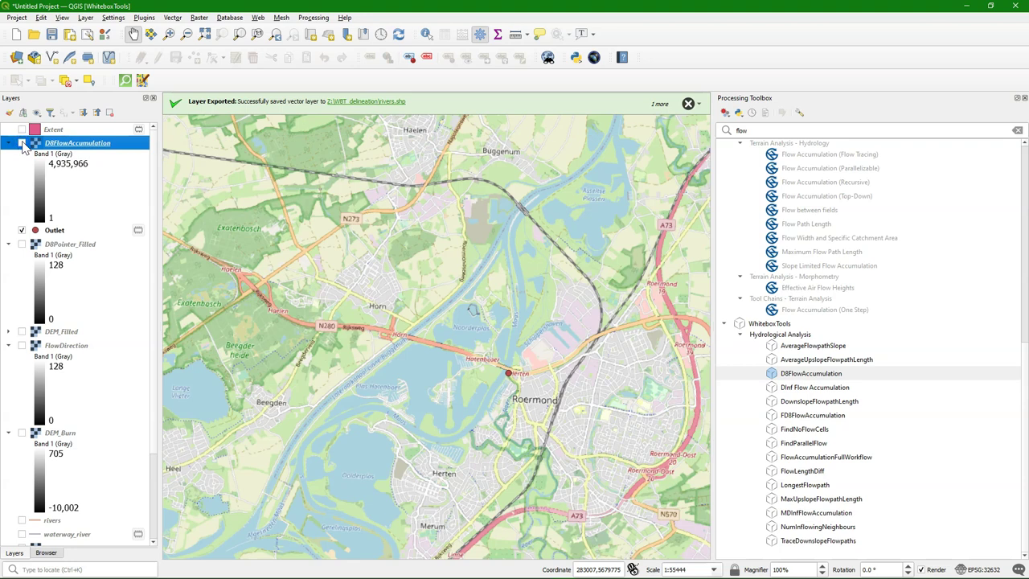
left_click(22, 143)
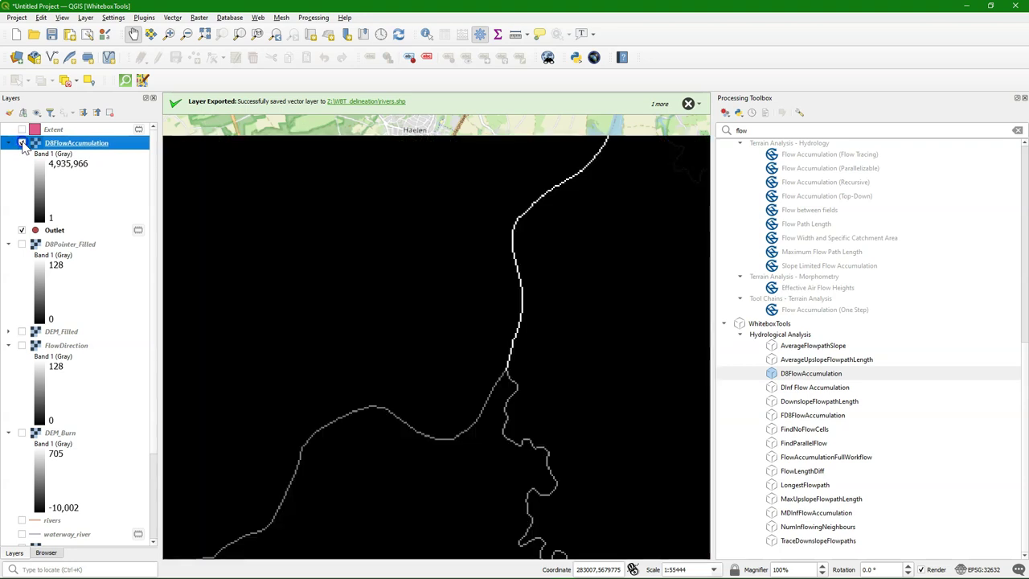
Step: Search 'snap' in the Processing Toolbox and open the SnapPourPoints tool
double_click(762, 131)
type("snap")
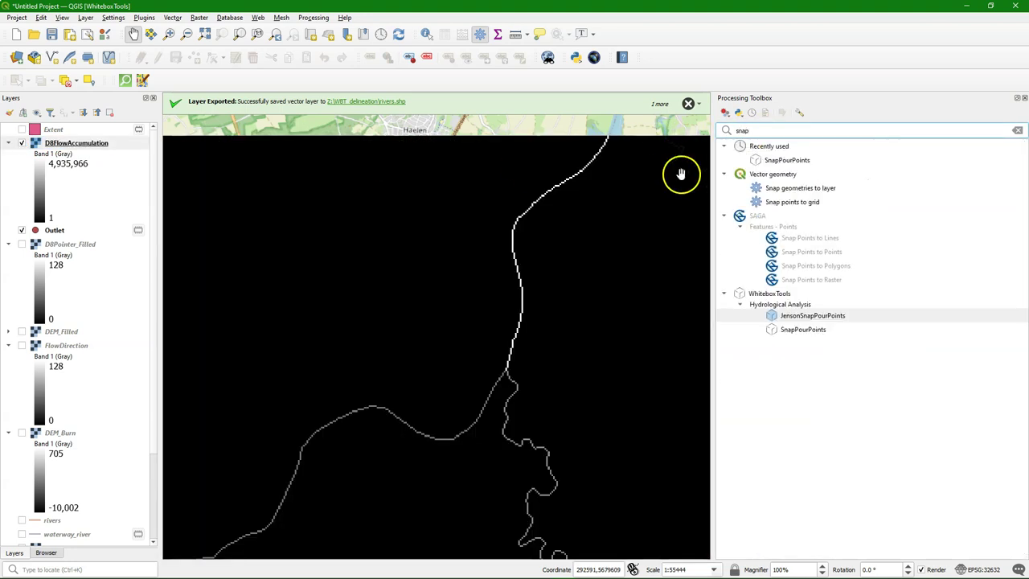
double_click(804, 330)
Step: Snap Outlet onto D8FlowAccumulation within 1000 map units, saving snappedpourpoint.shp
left_click(371, 201)
left_click(362, 248)
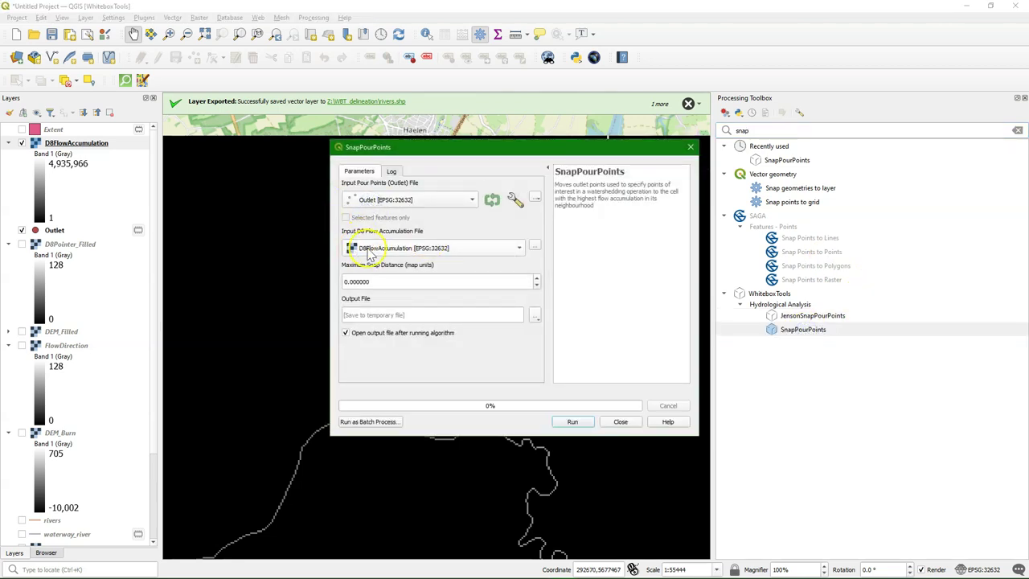
double_click(383, 281)
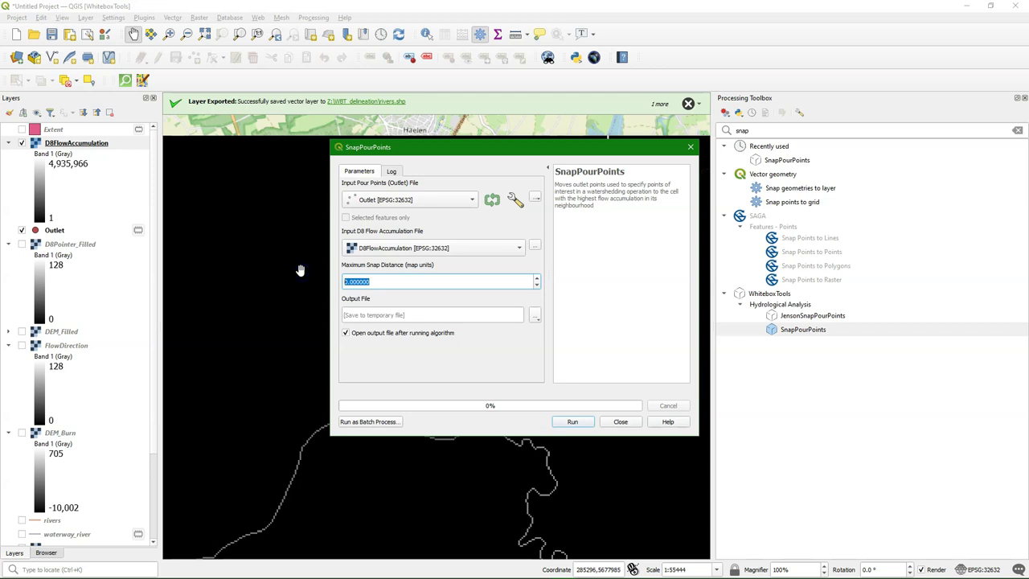
left_click(438, 287)
key("BackSpace")
type("0")
left_click(535, 315)
left_click(560, 342)
type("snappedpourpoint")
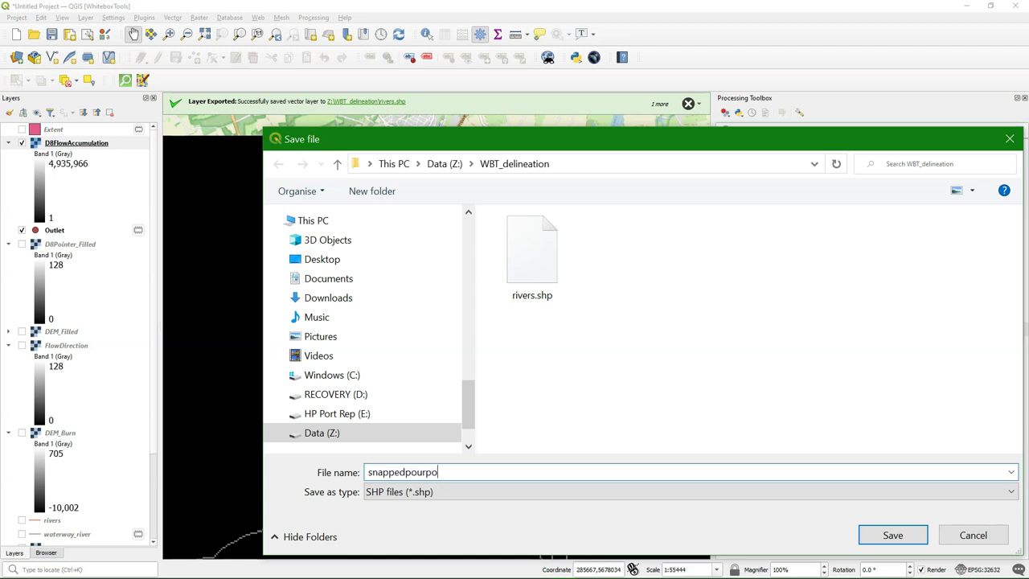
left_click(899, 535)
left_click(572, 422)
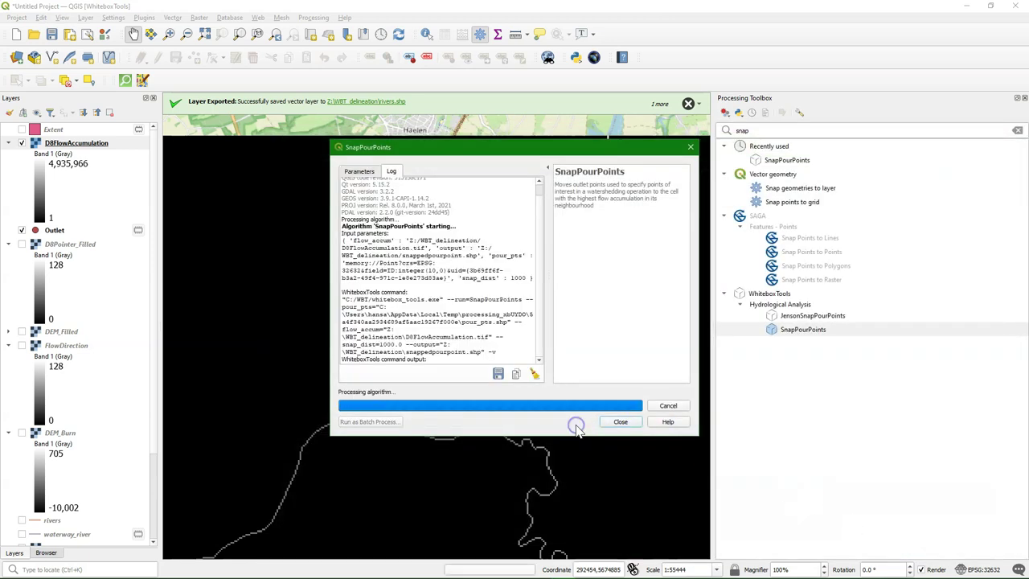
left_click(621, 423)
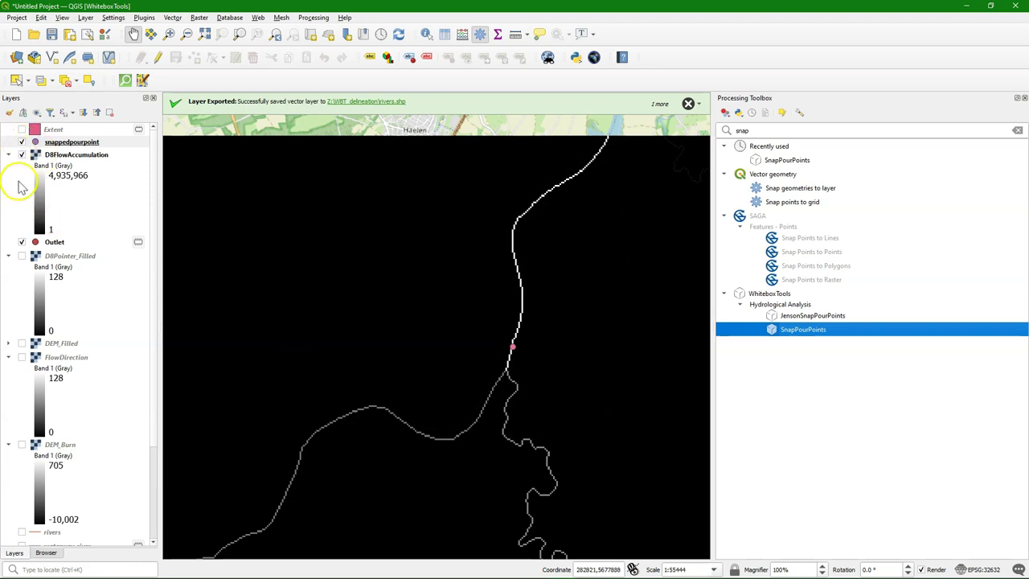
Step: Toggle the D8FlowAccumulation raster off and on to compare it with the map
left_click(22, 155)
left_click(22, 155)
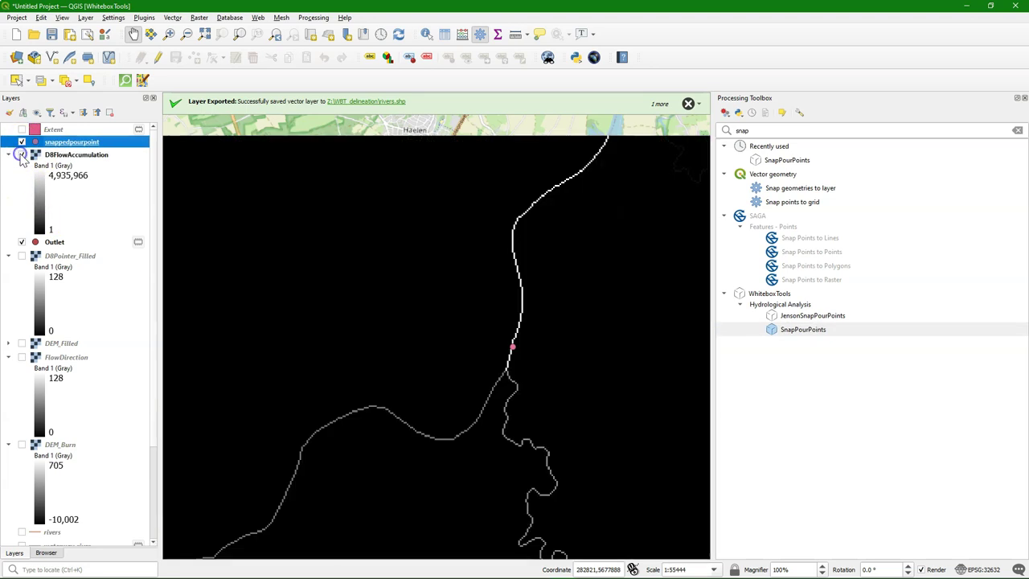
left_click(22, 155)
left_click(21, 154)
Step: Near the pour point, hide snappedpourpoint and move Outlet above D8FlowAccumulation
left_click_drag(462, 409, 523, 255)
left_click_drag(397, 316, 423, 340)
left_click(485, 307)
left_click_drag(485, 307, 606, 276)
scroll(557, 278, "down", 2)
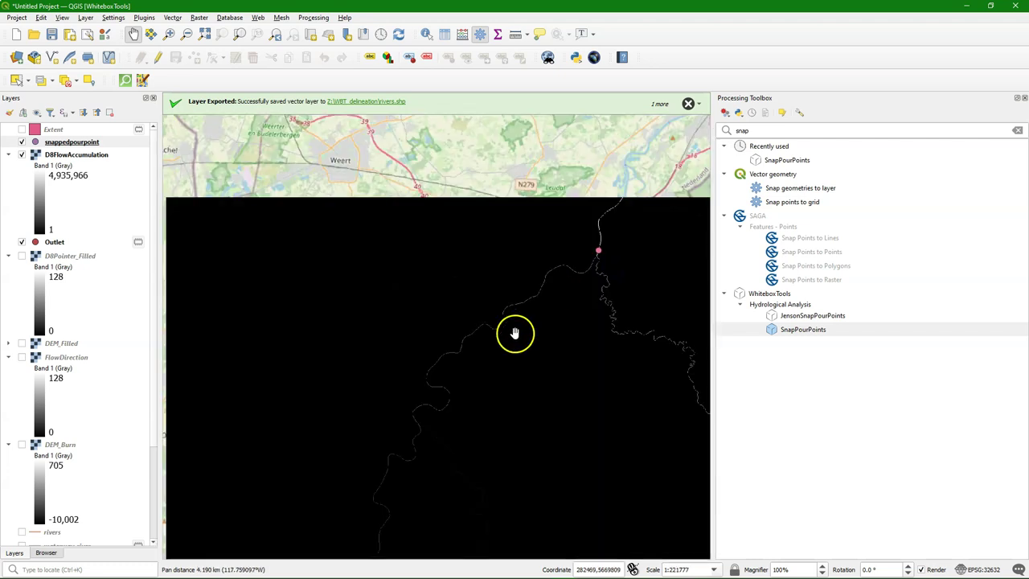
left_click_drag(506, 345, 441, 277)
scroll(441, 277, "down", 1)
scroll(405, 317, "down", 1)
scroll(415, 285, "up", 1)
left_click_drag(480, 184, 443, 250)
scroll(442, 238, "up", 4)
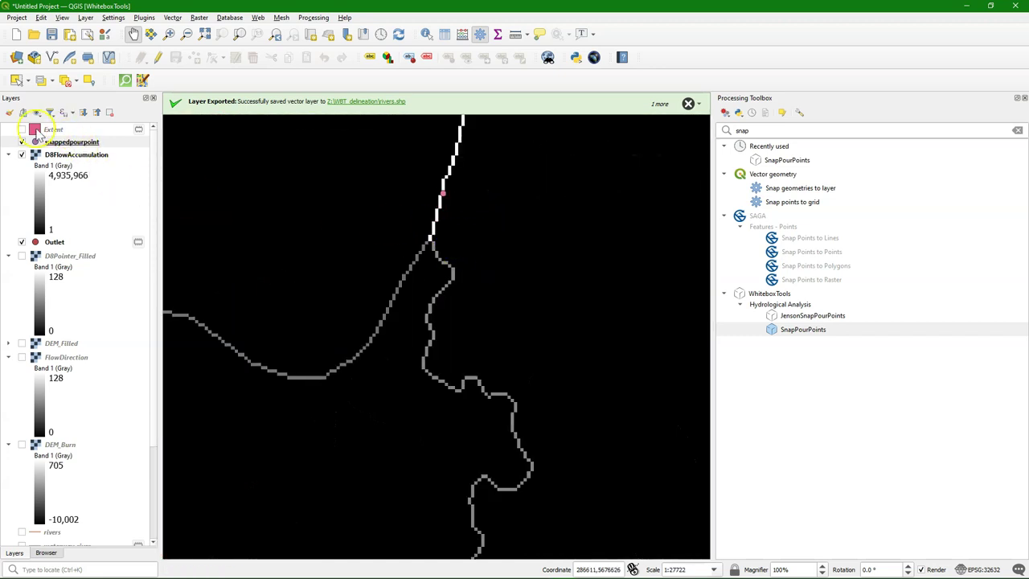
left_click(21, 143)
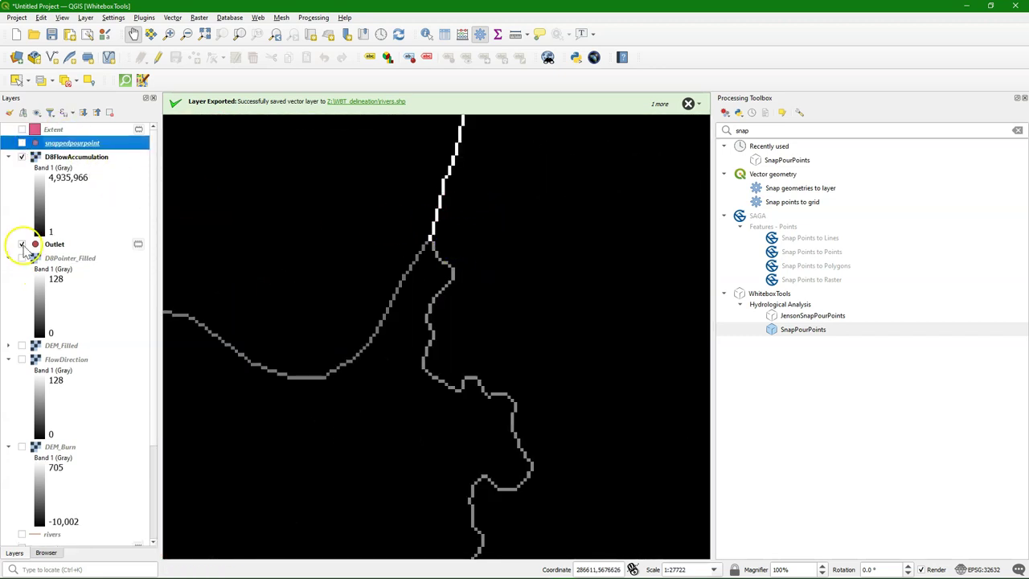
left_click_drag(46, 249, 85, 153)
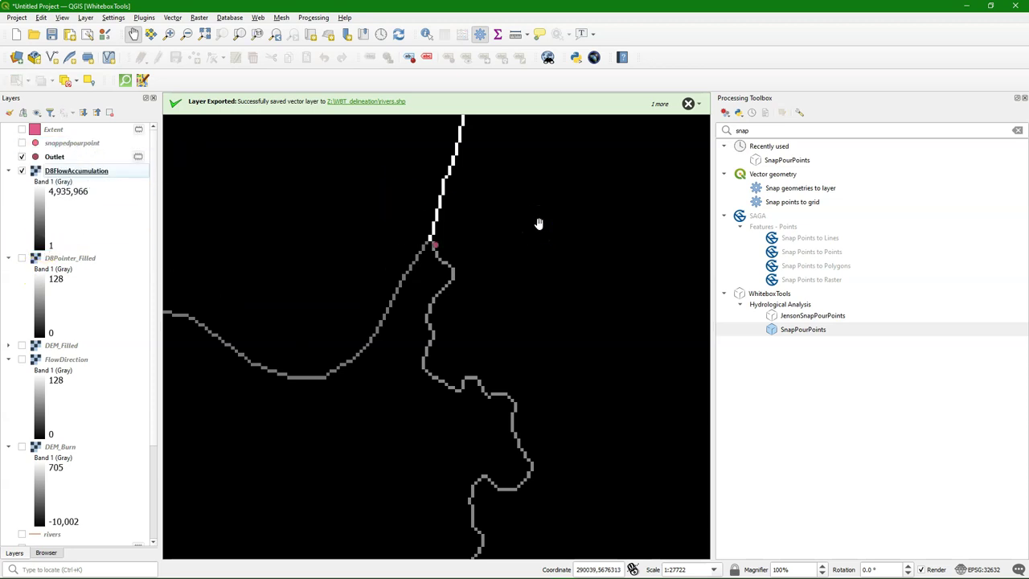
Step: Rerun SnapPourPoints on Outlet with snap distance 100, saving Z:/WBT_delineation/snap100.shp
double_click(796, 329)
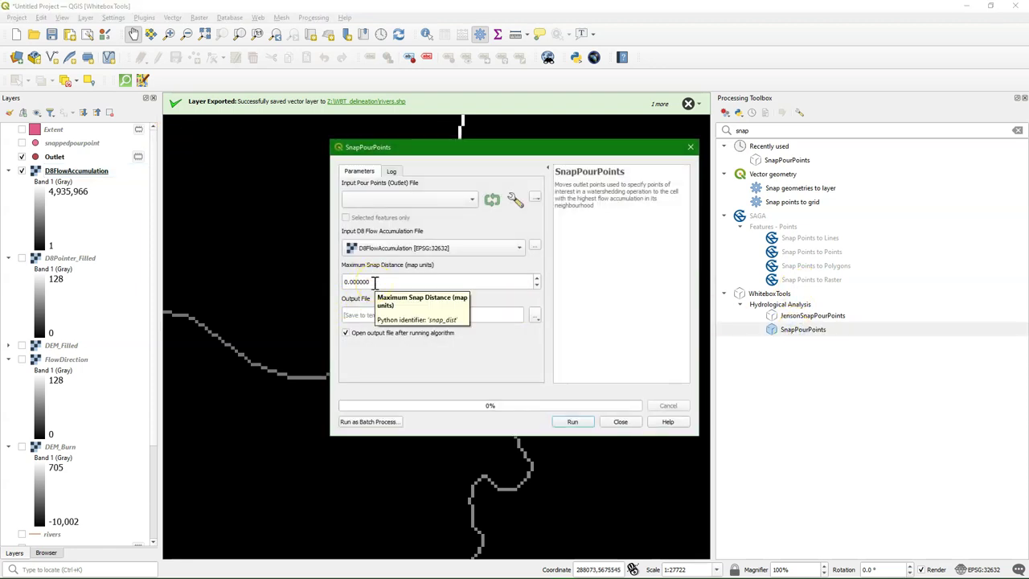
left_click(447, 200)
left_click(401, 201)
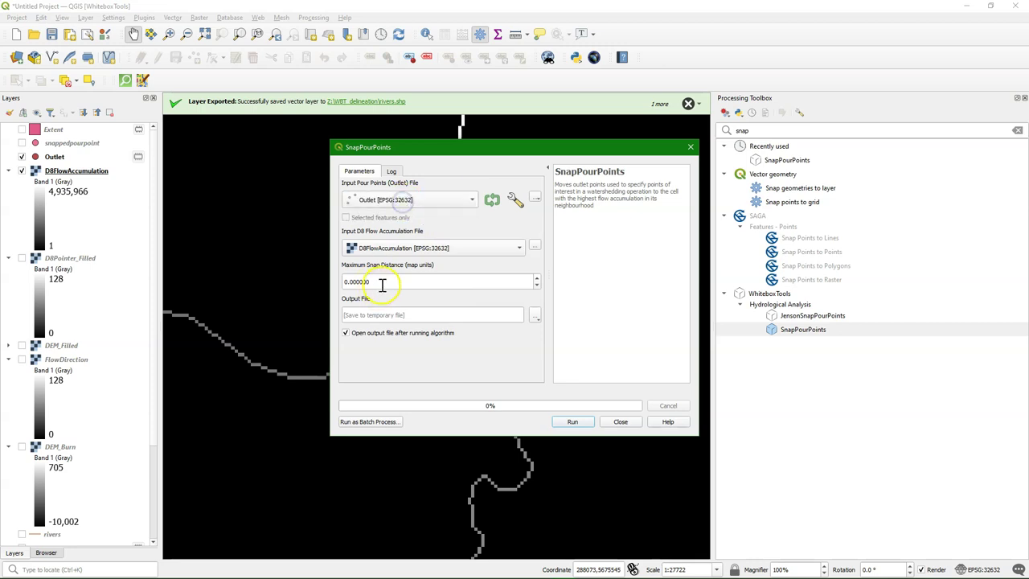
type("1")
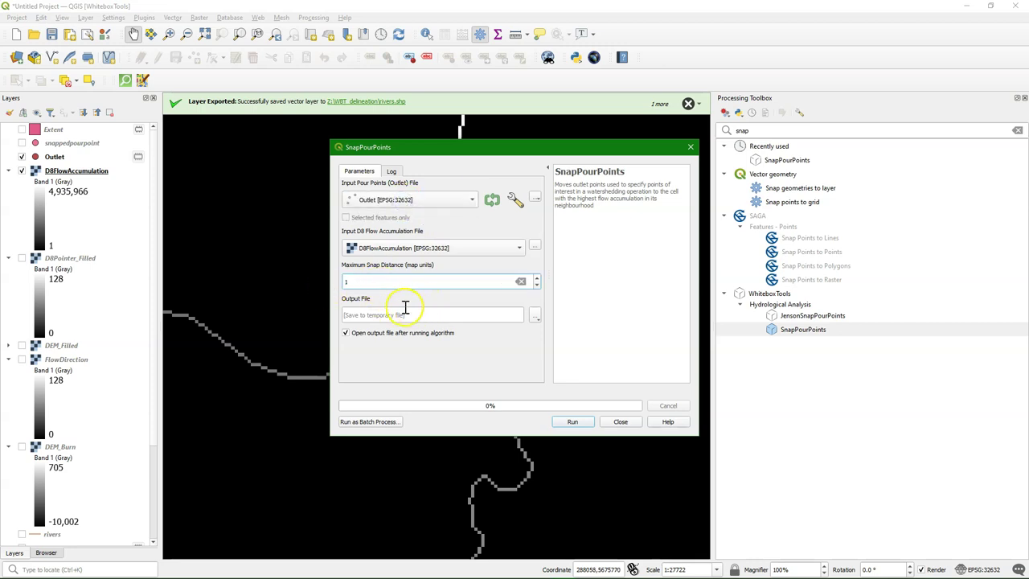
type("00")
left_click(536, 315)
left_click(554, 340)
type("s")
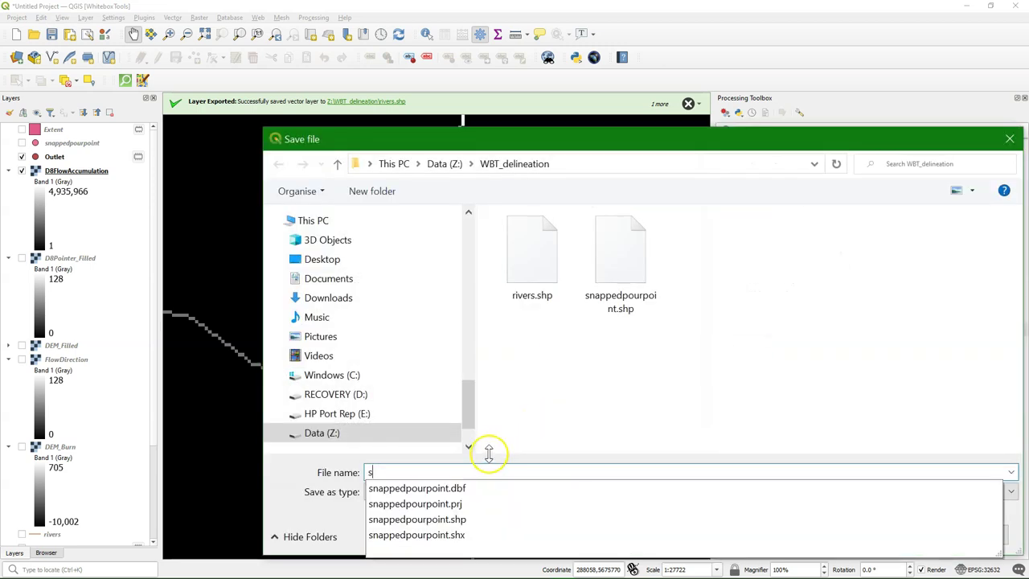
type("nap100")
left_click(884, 536)
left_click(567, 421)
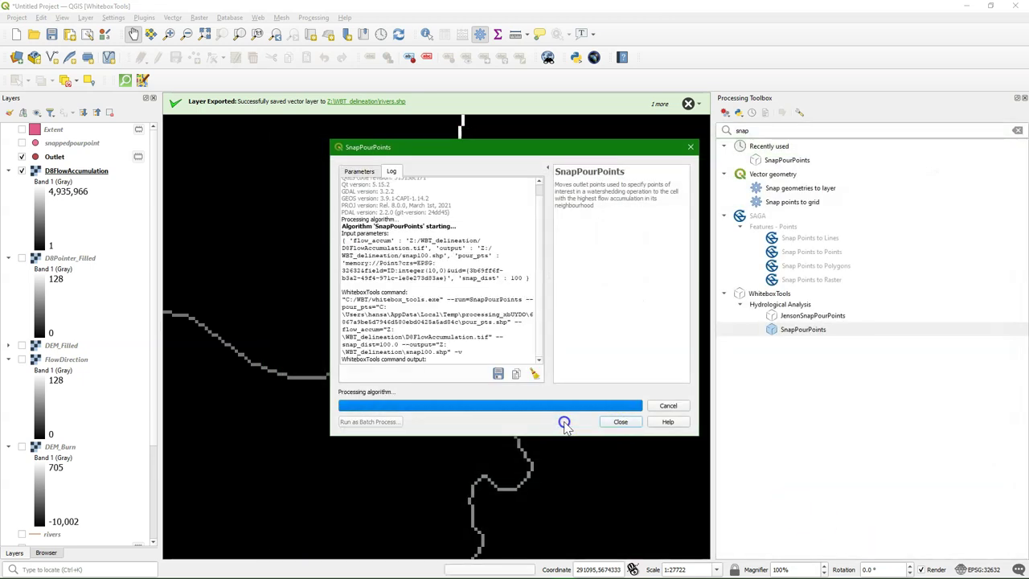
left_click(631, 426)
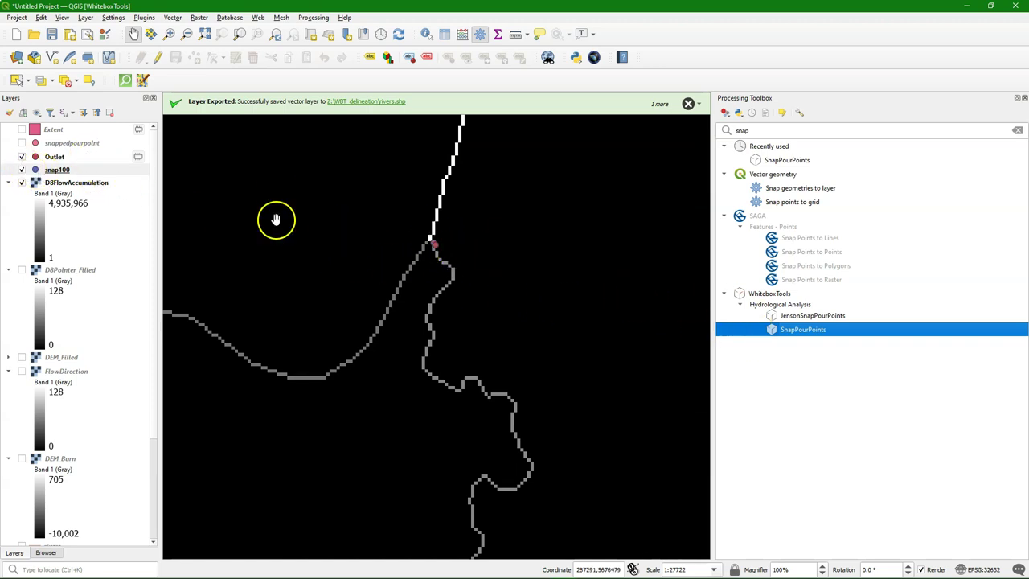
scroll(433, 265, "up", 2)
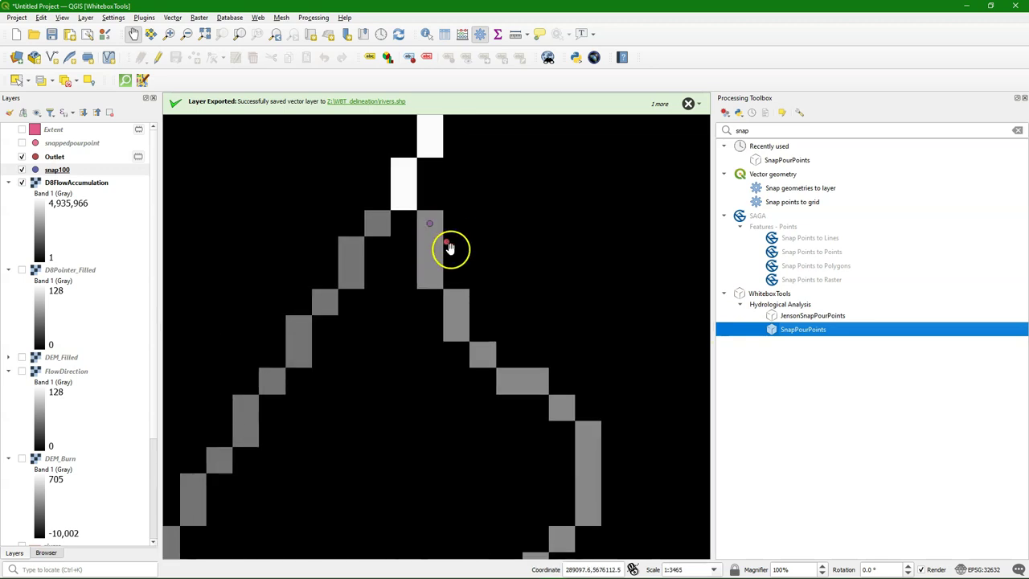
scroll(449, 247, "down", 2)
scroll(449, 247, "down", 1)
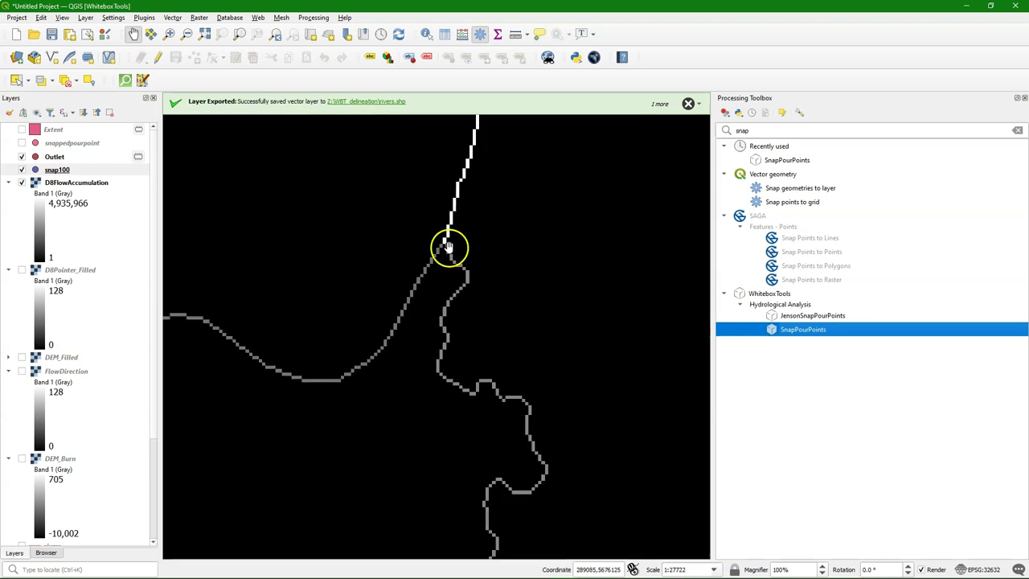
Step: Run Watershed with D8Pointer_Filled and snap100, saving the result as Rur_Catchment.tif
left_click(763, 130)
type("waters")
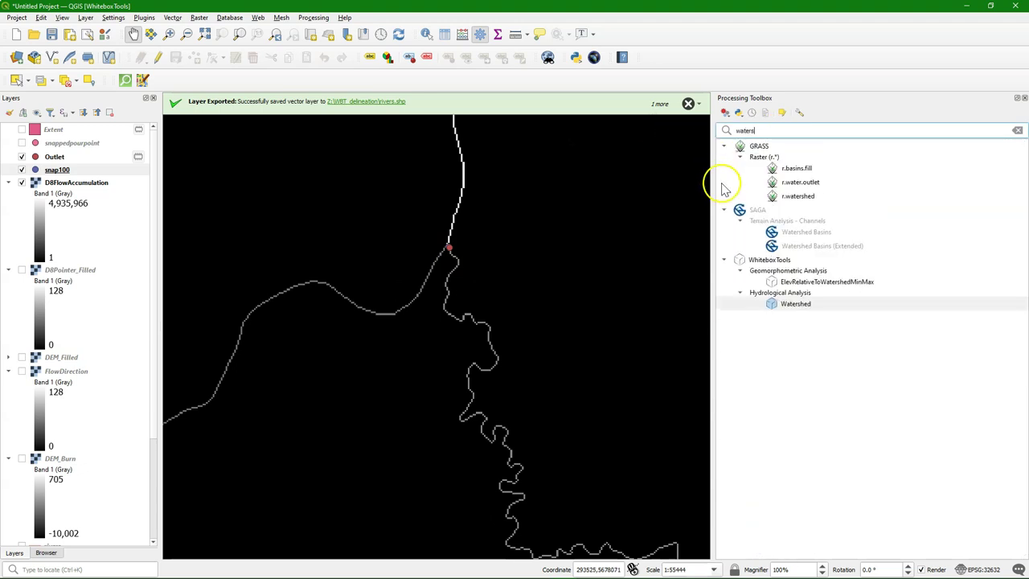
double_click(796, 304)
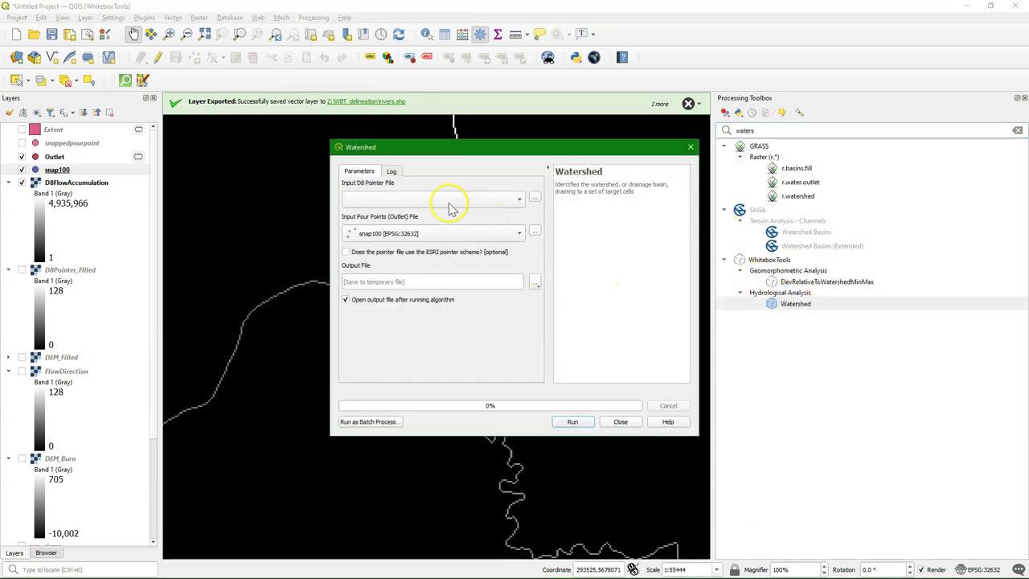
left_click(436, 201)
left_click(416, 213)
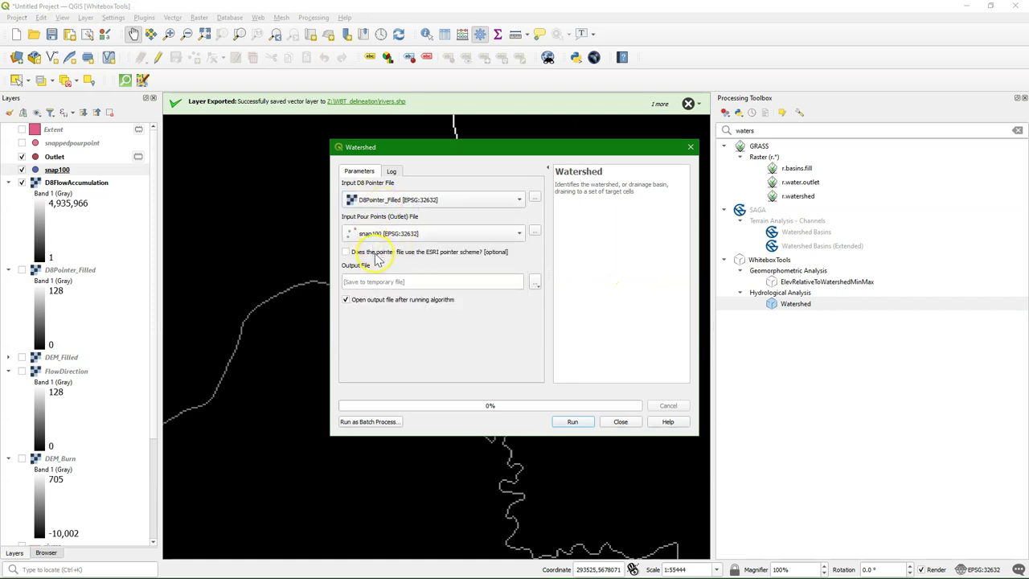
left_click(534, 281)
left_click(555, 305)
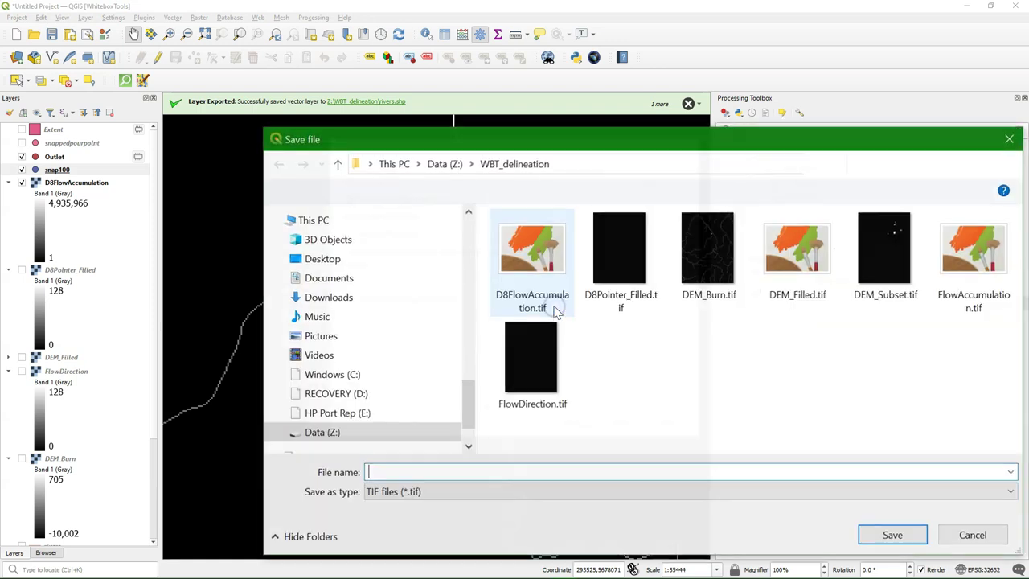
left_click(475, 467)
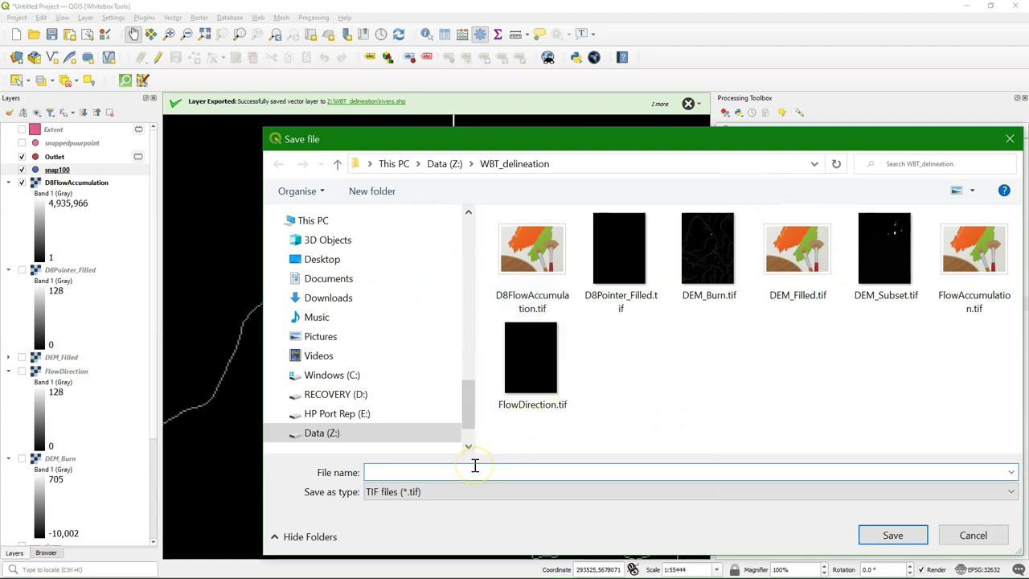
type("Run")
key("Return")
left_click(573, 422)
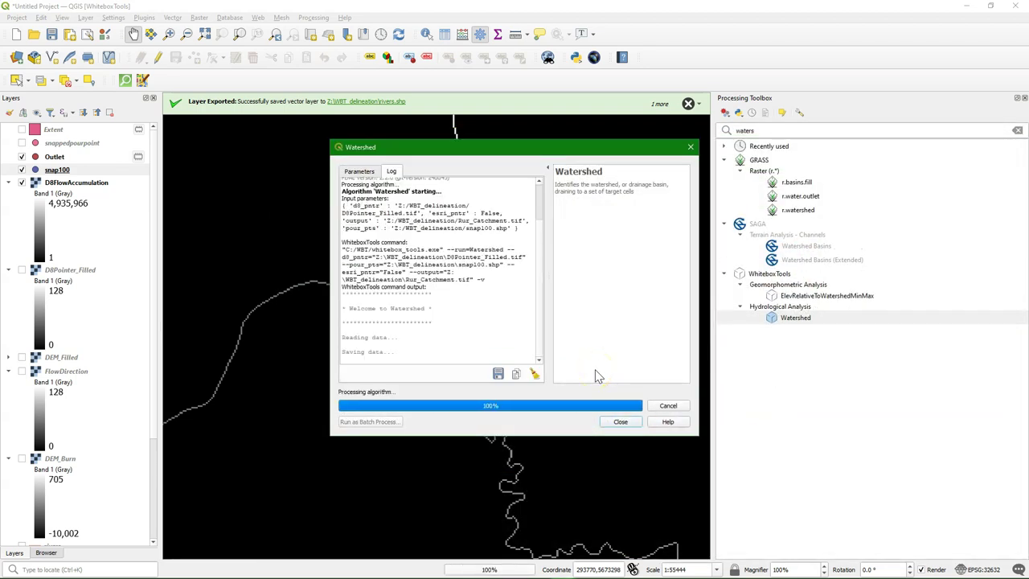
left_click(620, 421)
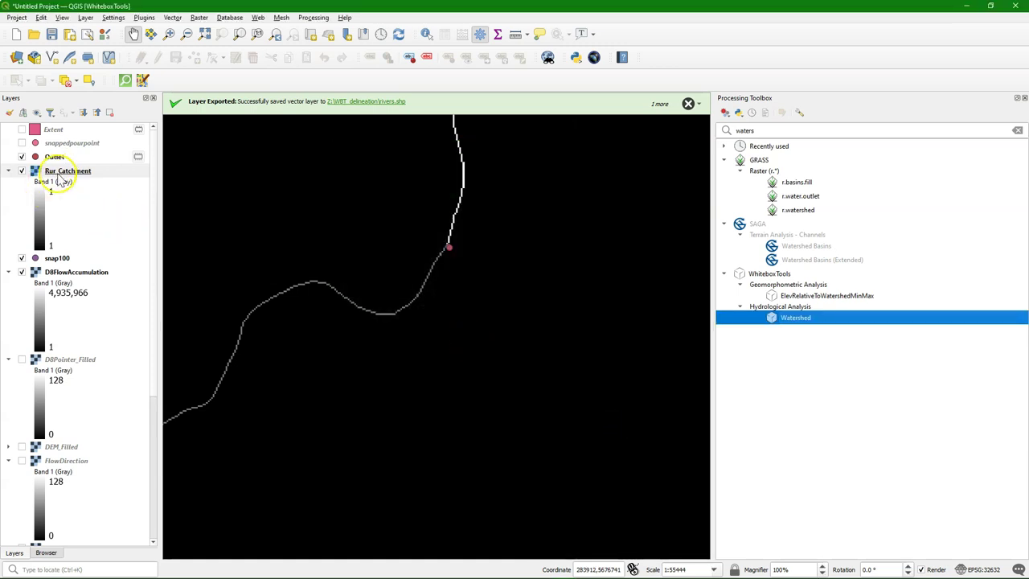
Step: Show only Rur_Catchment, zoomed to its extent, over the OpenStreetMap basemap
left_click(37, 113)
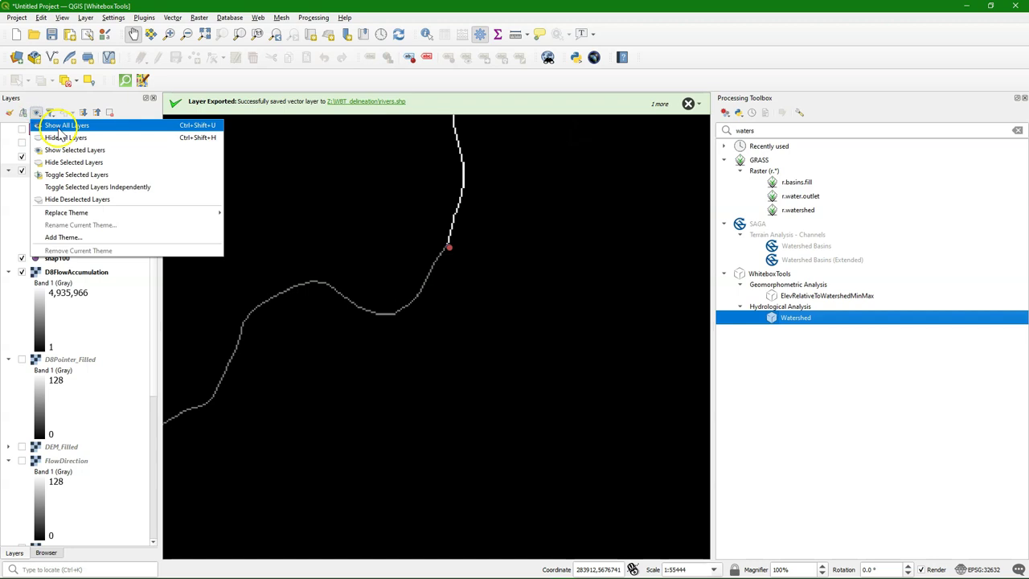
left_click(58, 137)
left_click(21, 171)
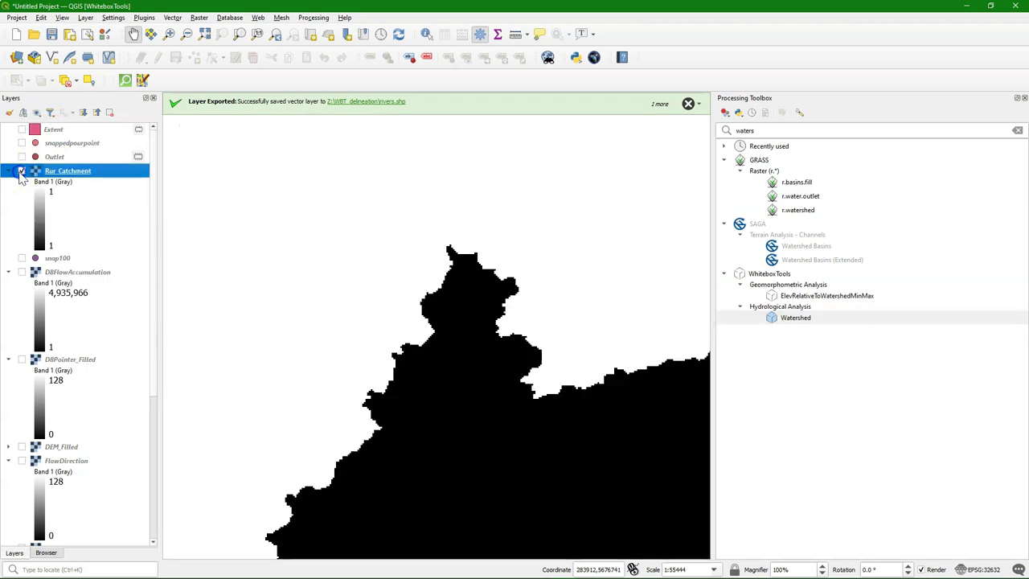
right_click(63, 172)
left_click(73, 183)
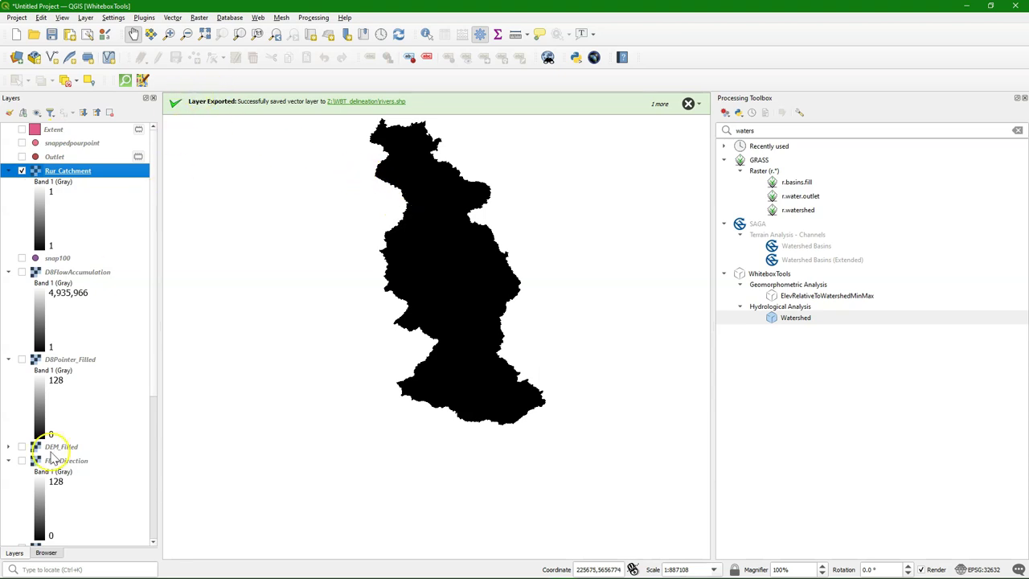
left_click_drag(152, 337, 146, 520)
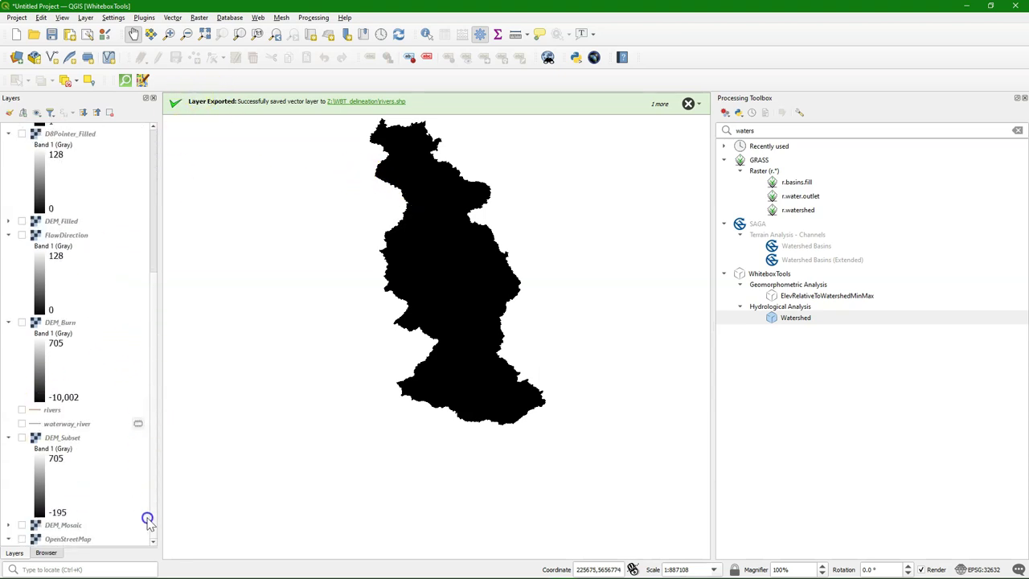
left_click(22, 539)
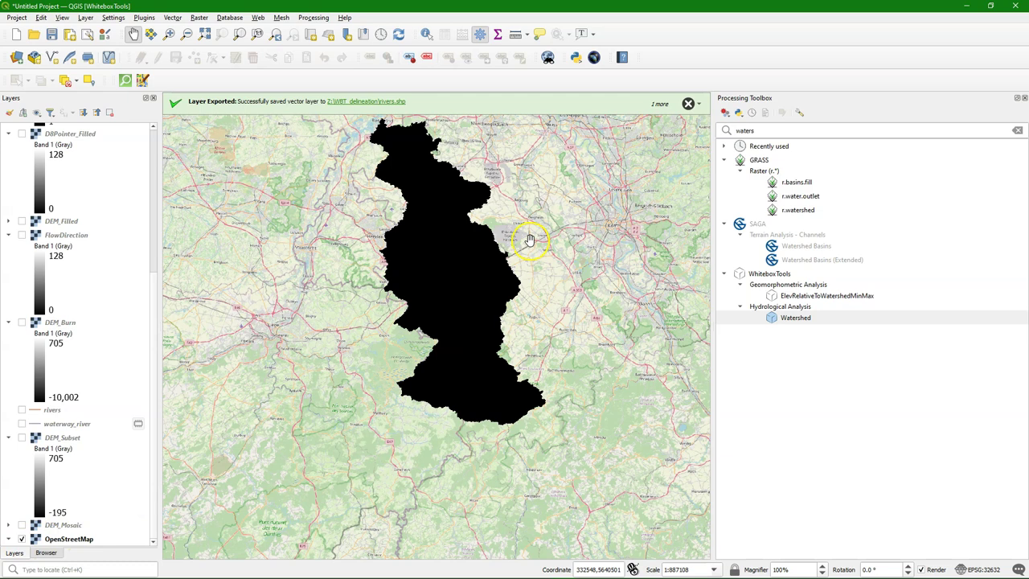
left_click(767, 128)
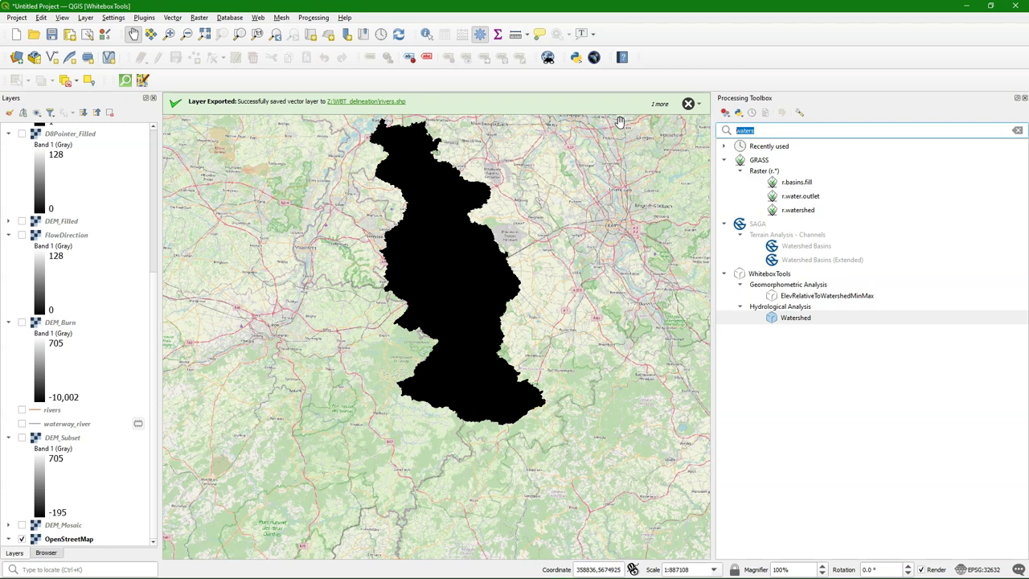
Step: Convert Rur_Catchment to polygons saved as Rur_boundary.shp, then hide the Rur_Catchment raster
key("BackSpace")
left_click(815, 391)
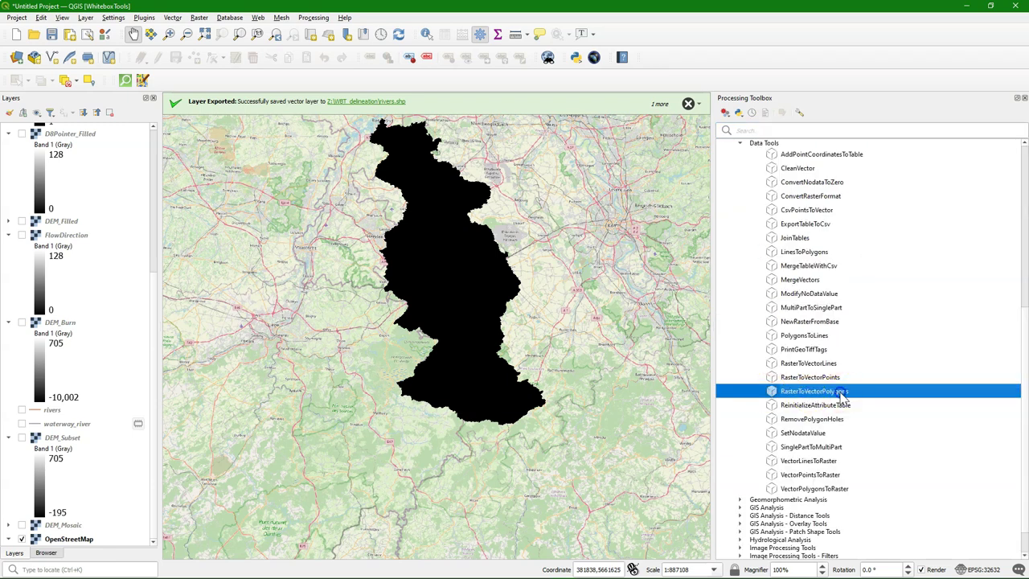
double_click(839, 392)
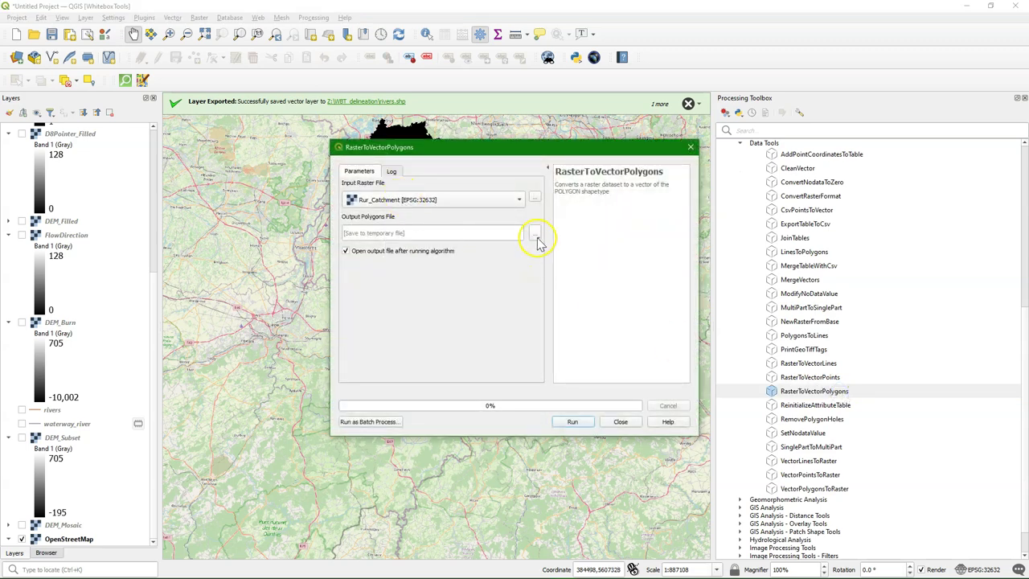
left_click(537, 240)
left_click(549, 258)
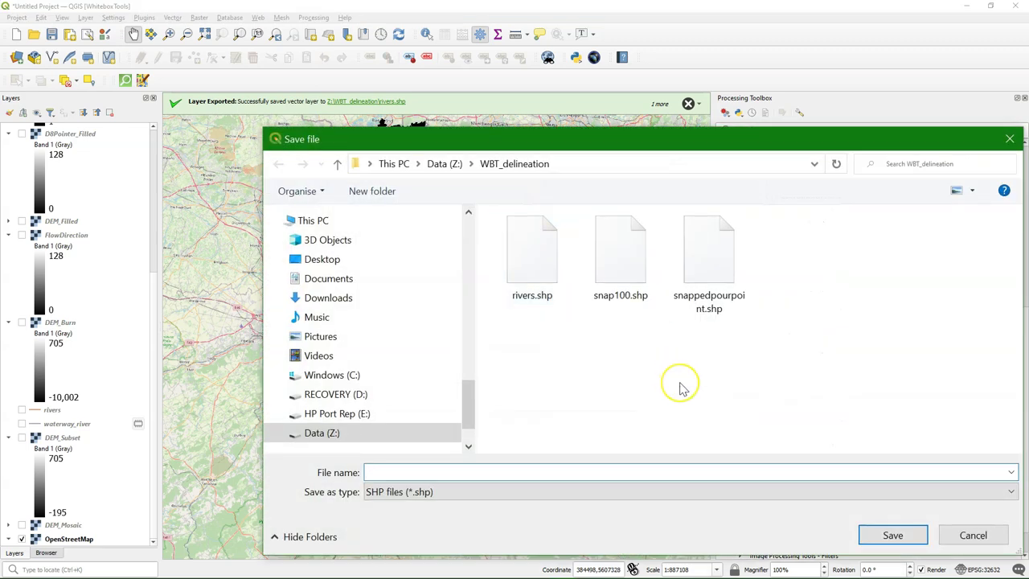
type("Rur")
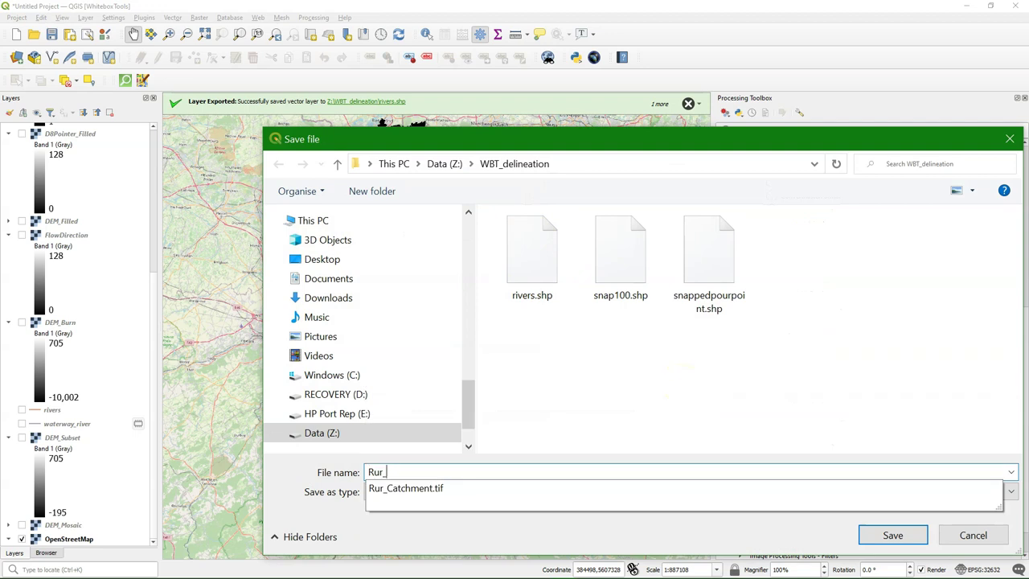
type("_boundary")
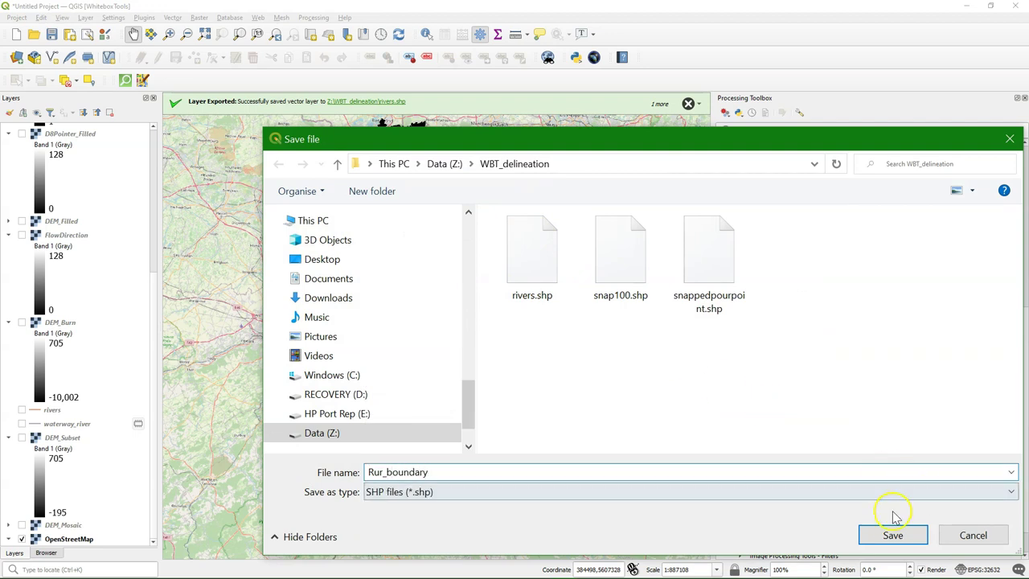
left_click(892, 534)
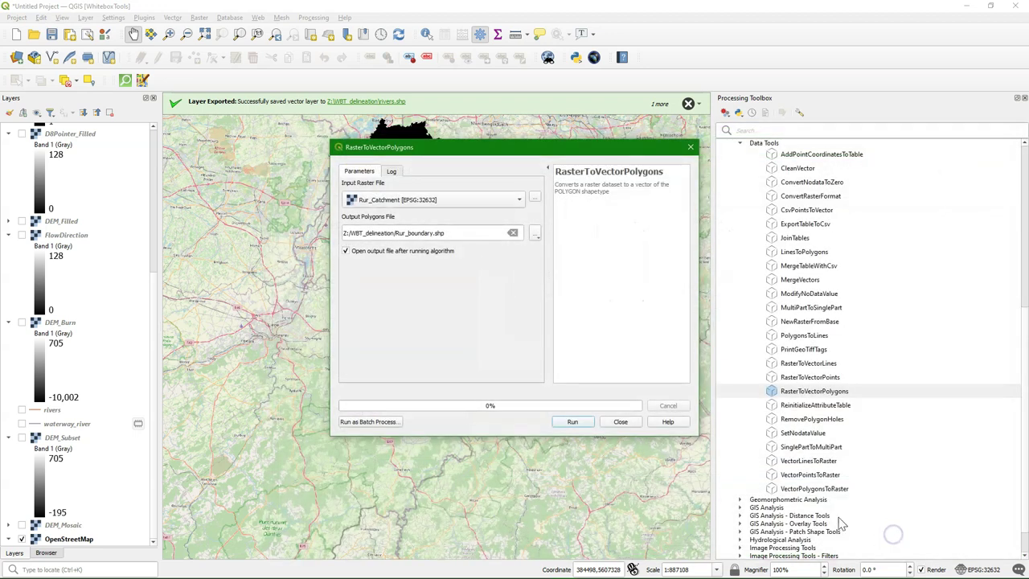
left_click(570, 422)
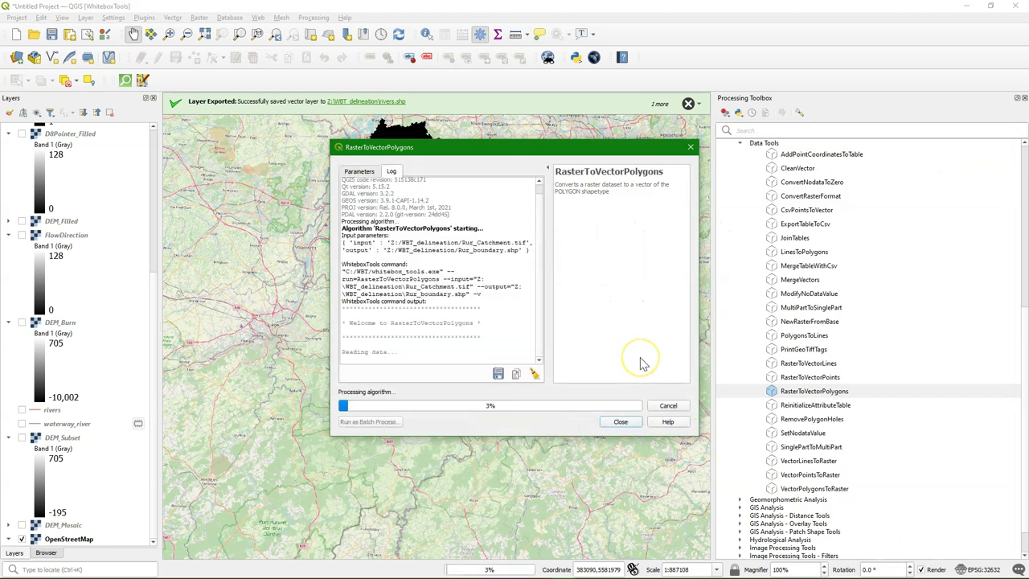
left_click(620, 421)
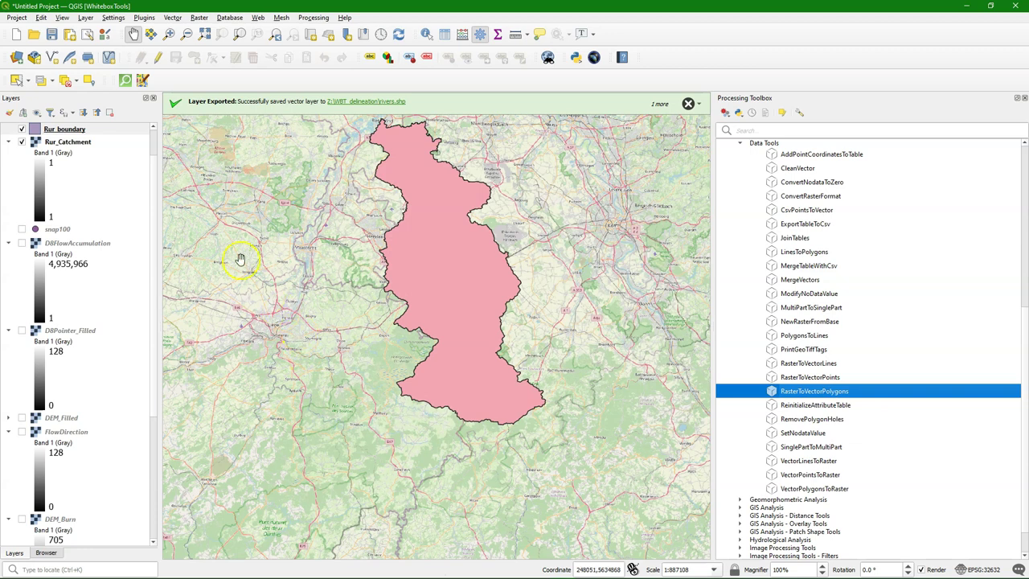
left_click(22, 142)
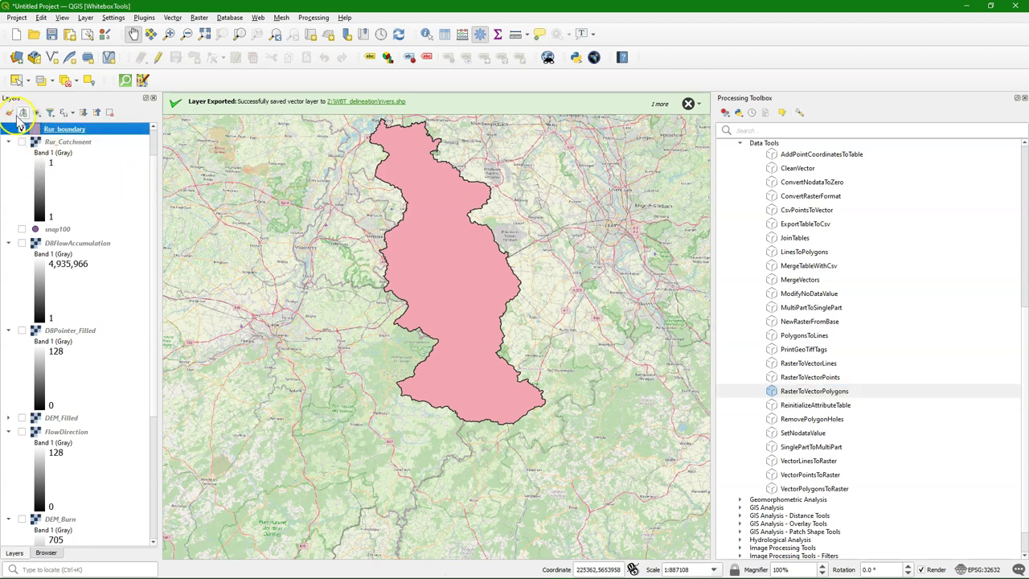
Step: Restyle Rur_boundary as an outline-only line symbol with no fill
left_click(10, 112)
left_click(904, 175)
left_click(877, 274)
left_click(869, 318)
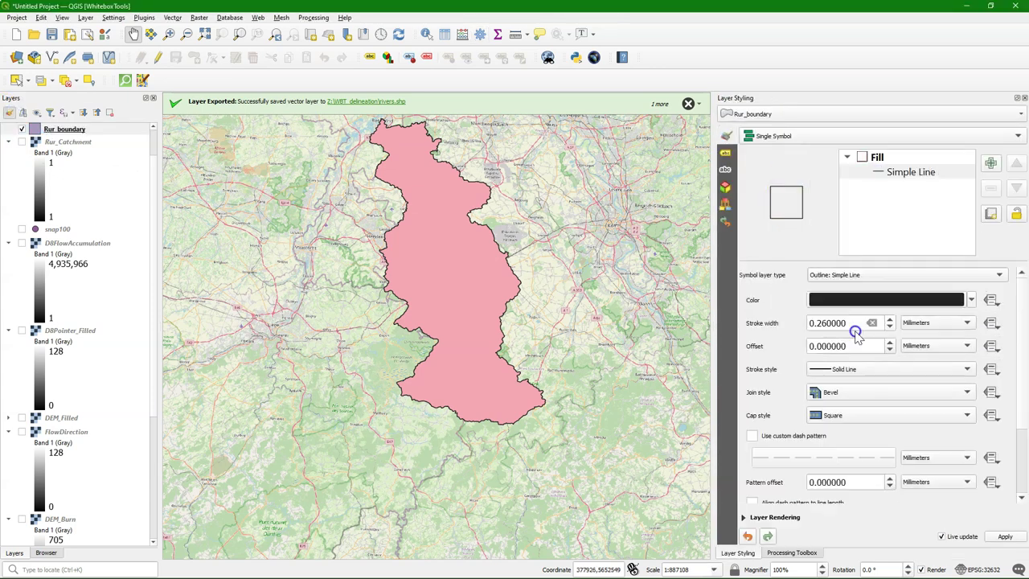
left_click_drag(397, 137, 397, 228)
scroll(397, 227, "up", 1)
scroll(438, 310, "down", 1)
scroll(24, 411, "down", 3)
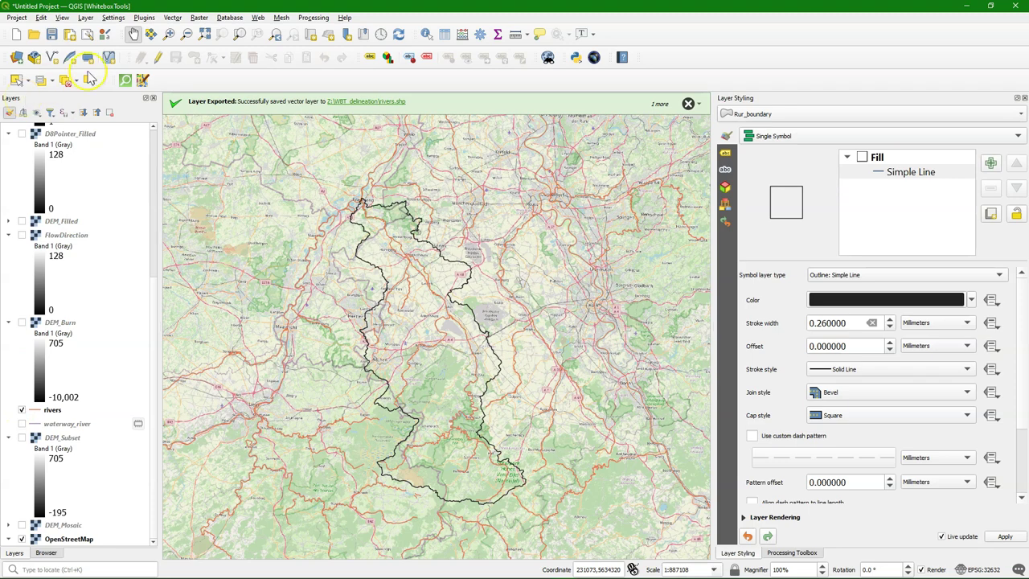
left_click(172, 19)
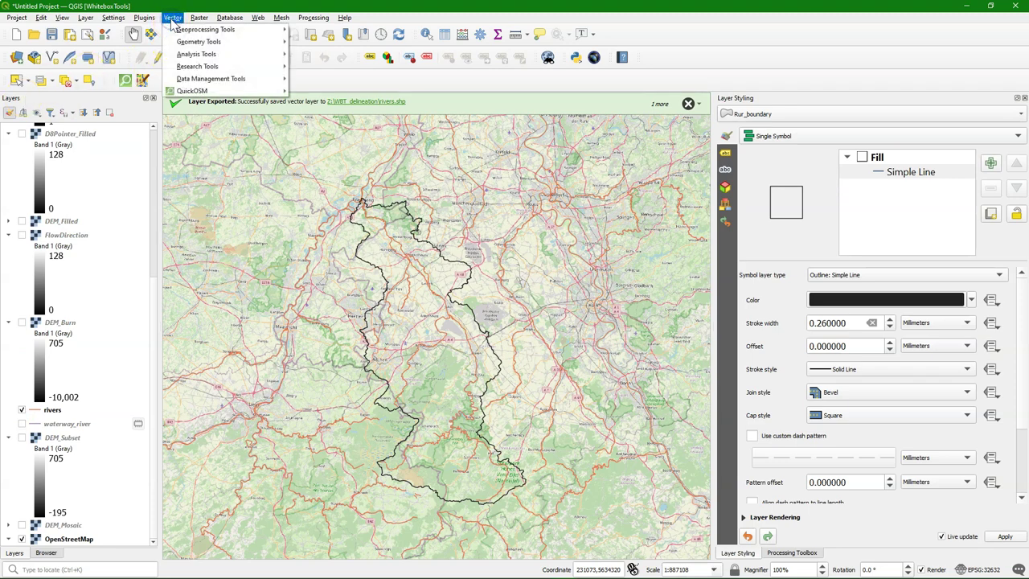
mouse_move(206, 29)
left_click(329, 39)
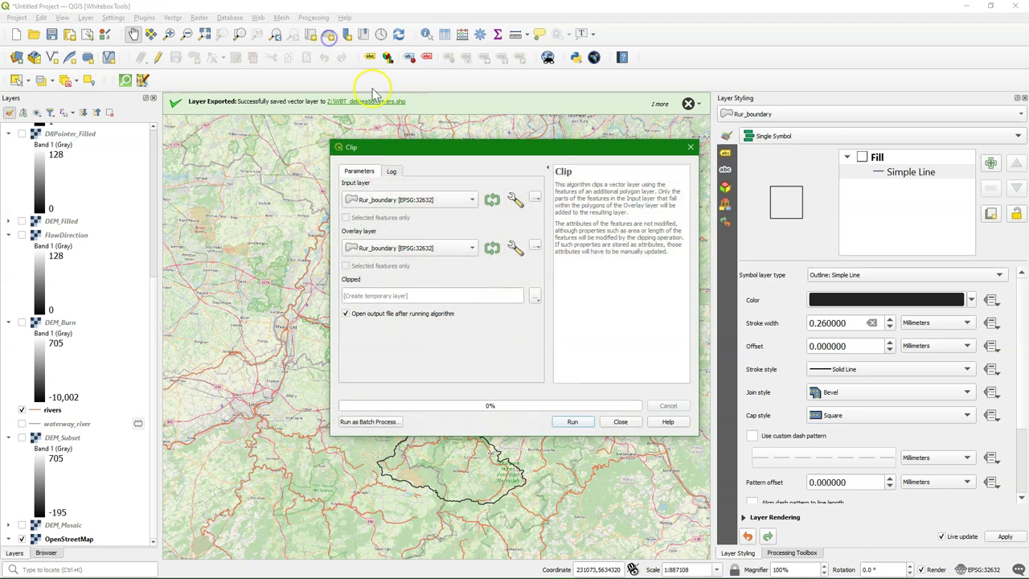
left_click(410, 201)
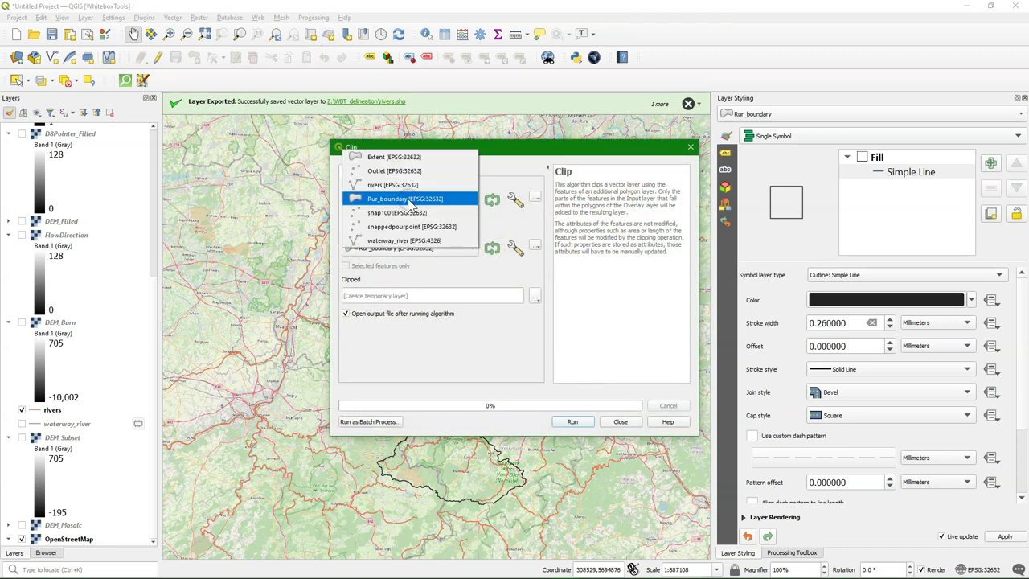
left_click(387, 185)
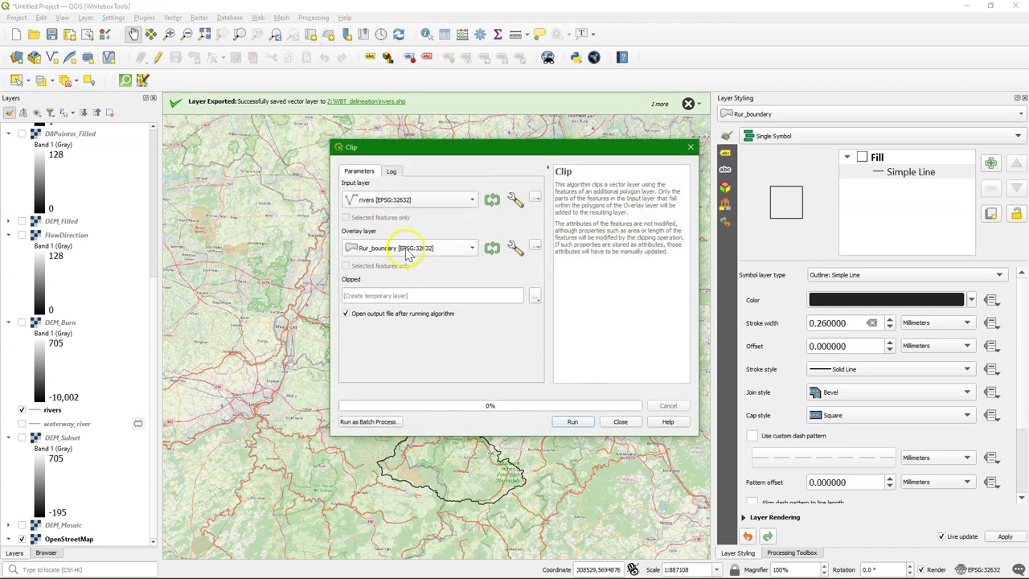
left_click(536, 299)
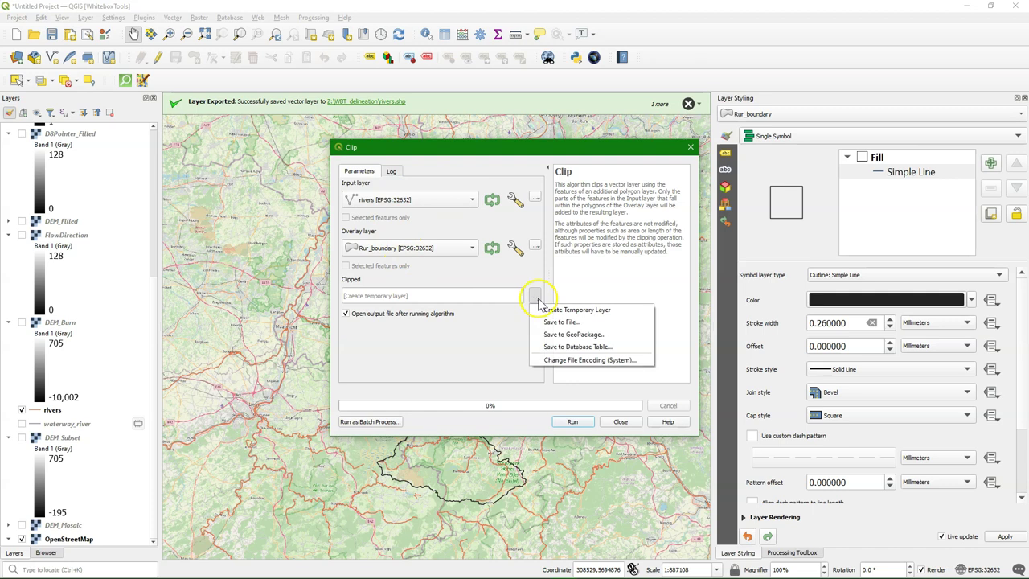
left_click(573, 325)
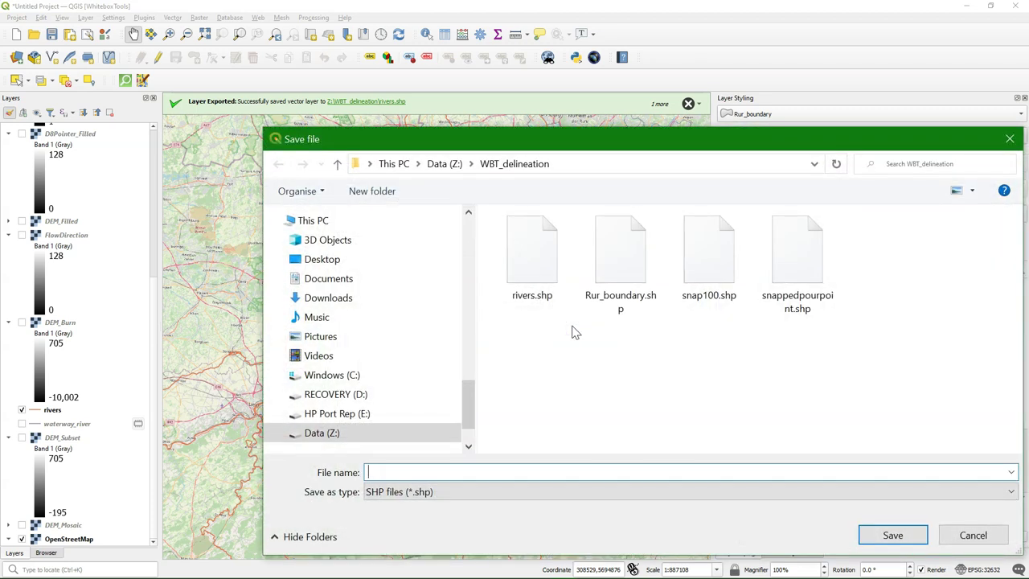
type("Rur_rivers")
left_click(890, 534)
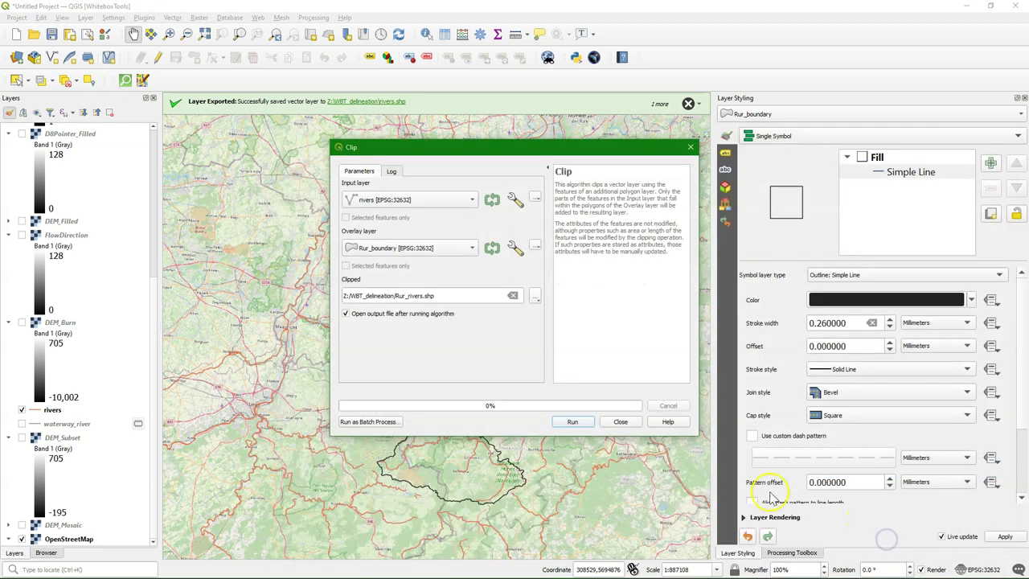
left_click(573, 422)
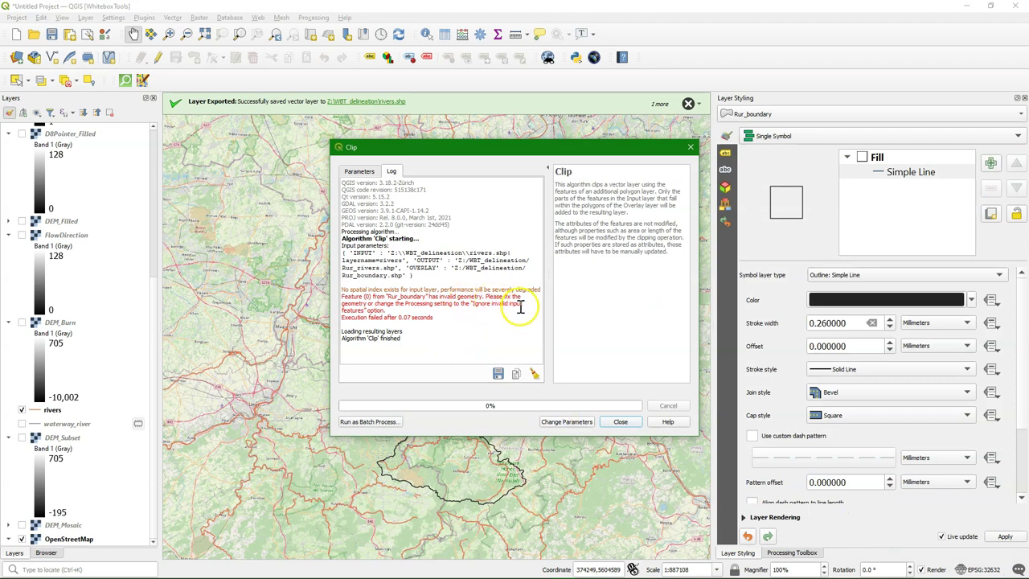
left_click(624, 424)
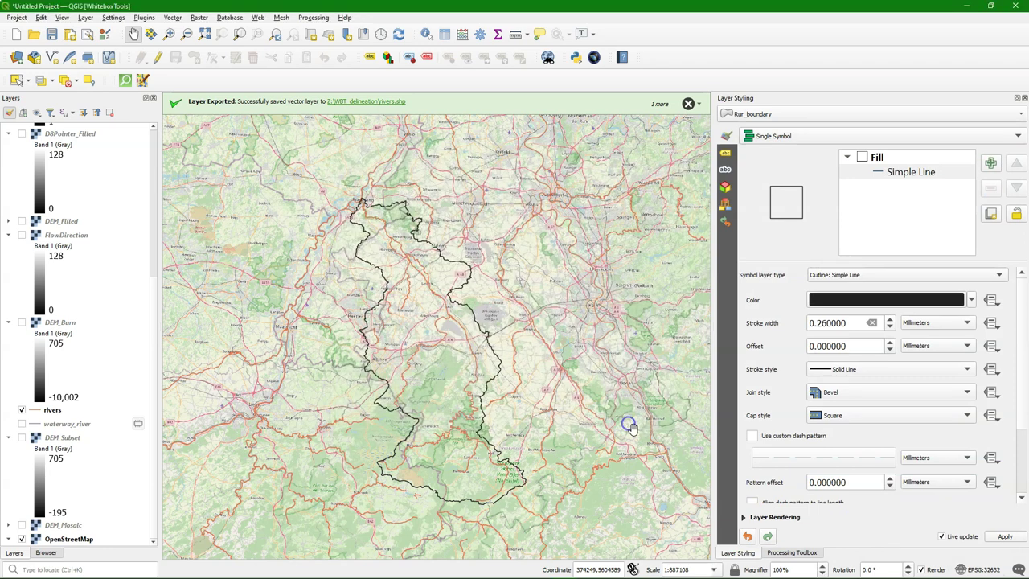
Step: Run Fix geometries on Rur_boundary, saving the repaired polygon as Rur_boundary_fixed.shp
left_click(792, 552)
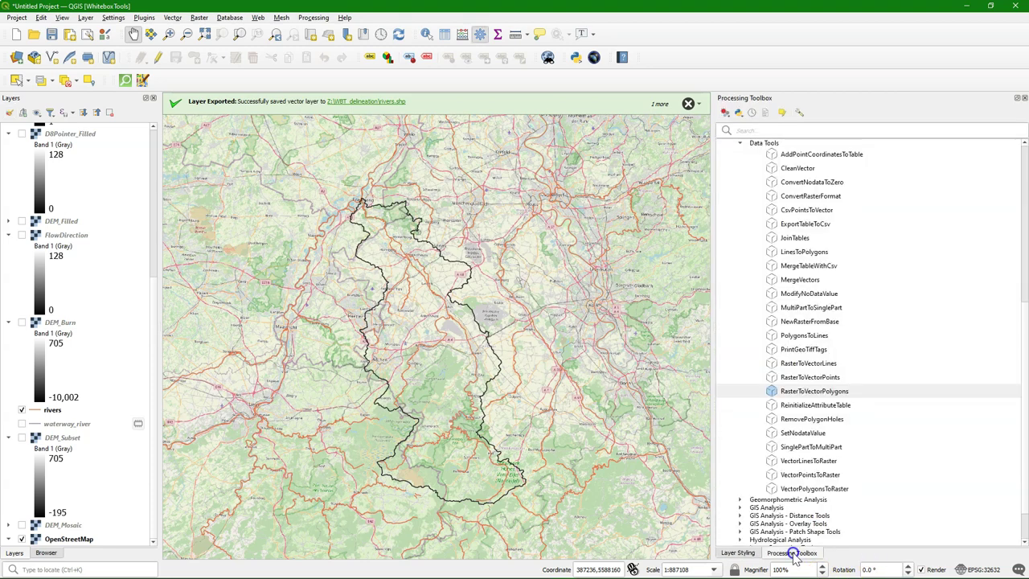
left_click(759, 131)
type("fix")
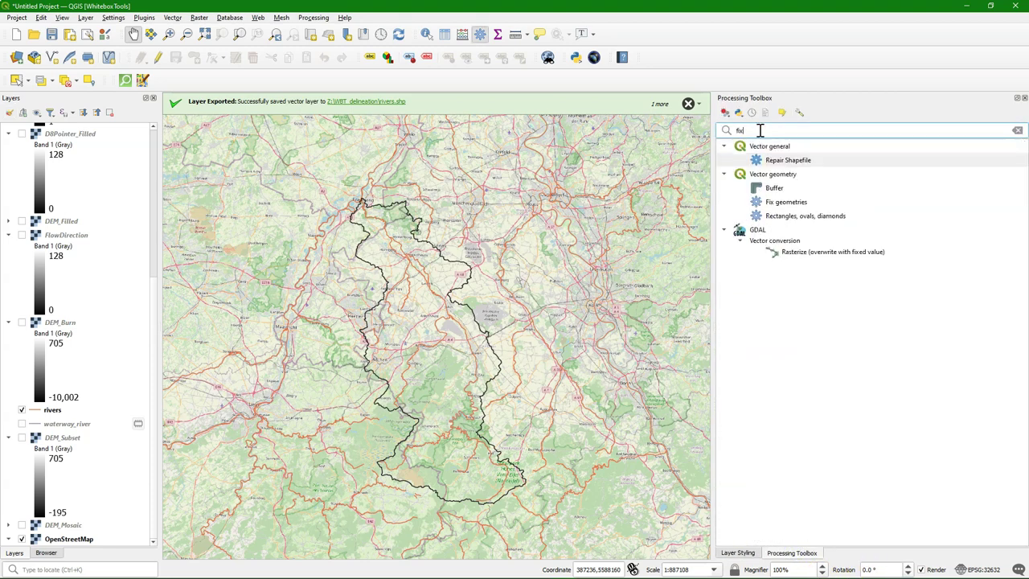
double_click(792, 201)
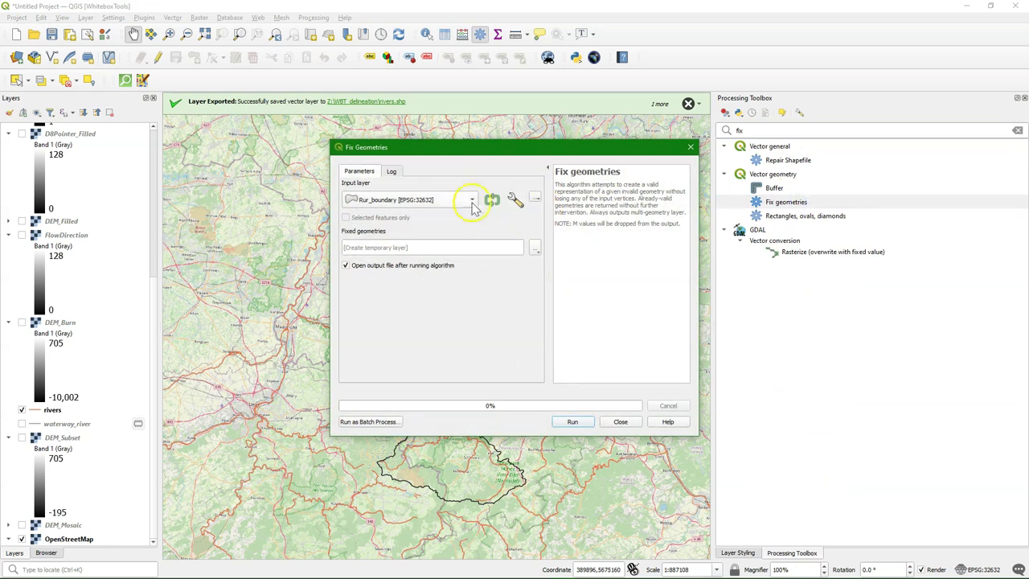
left_click(536, 248)
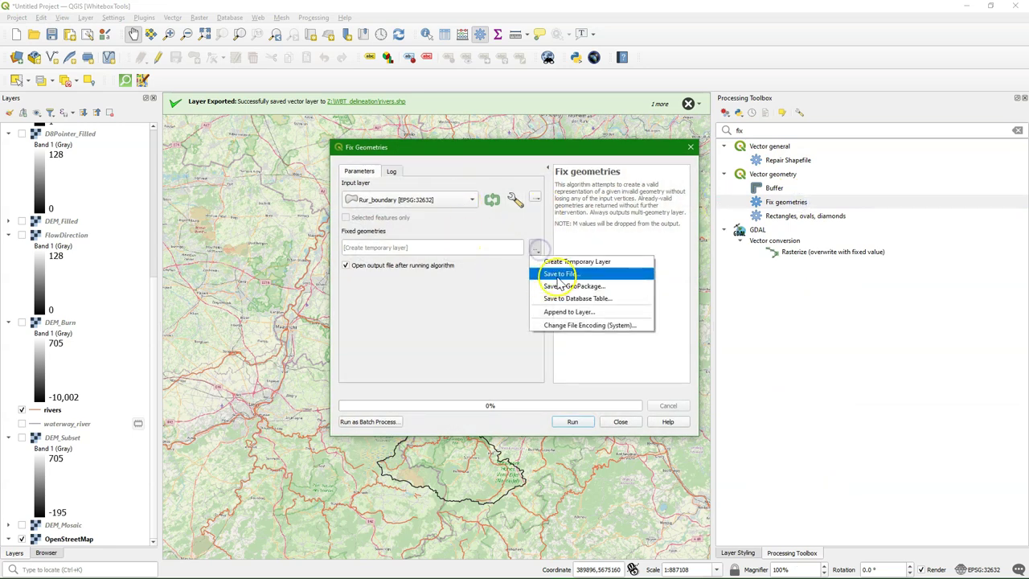
left_click(560, 274)
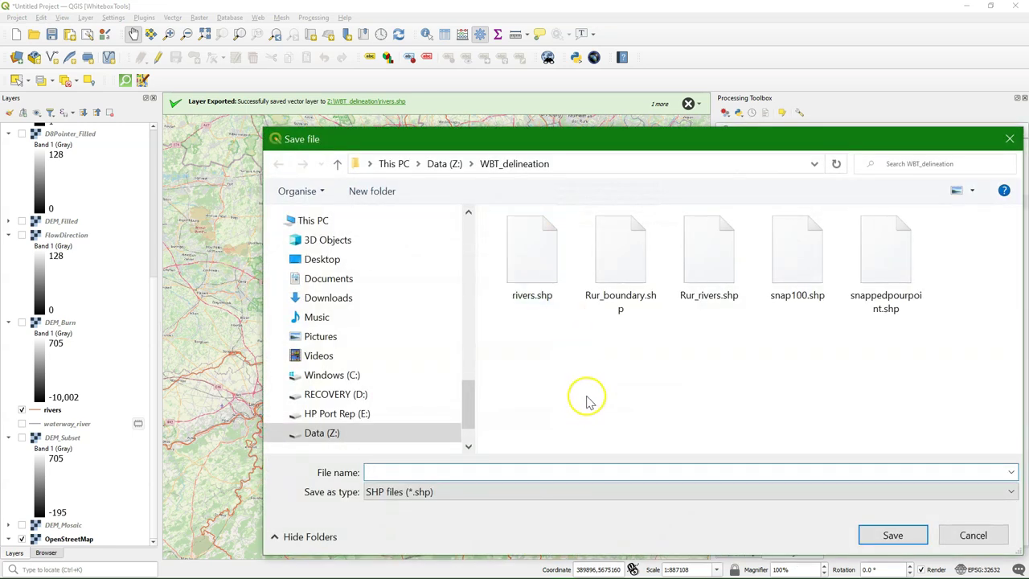
type("Rur")
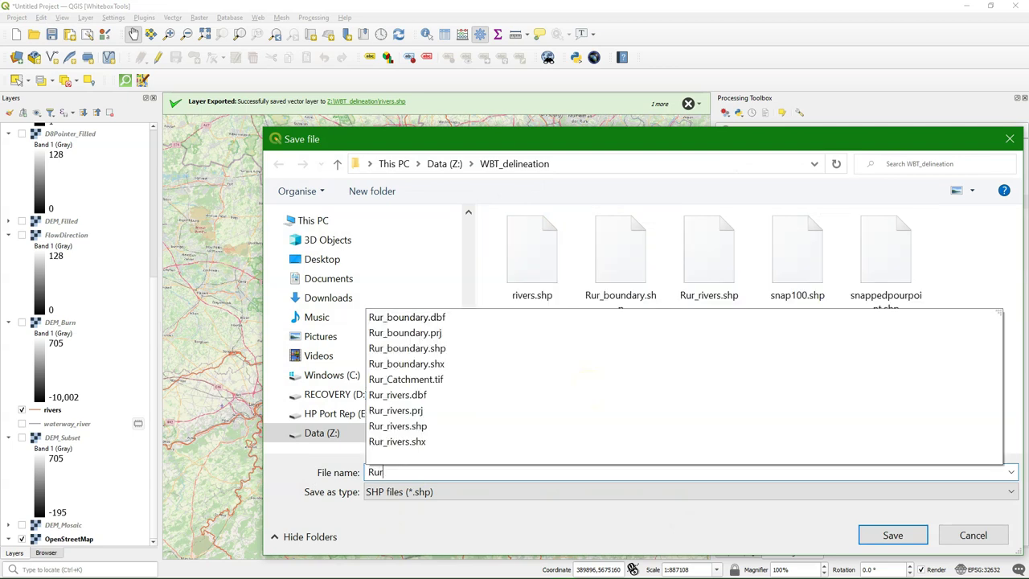
type("_boundar")
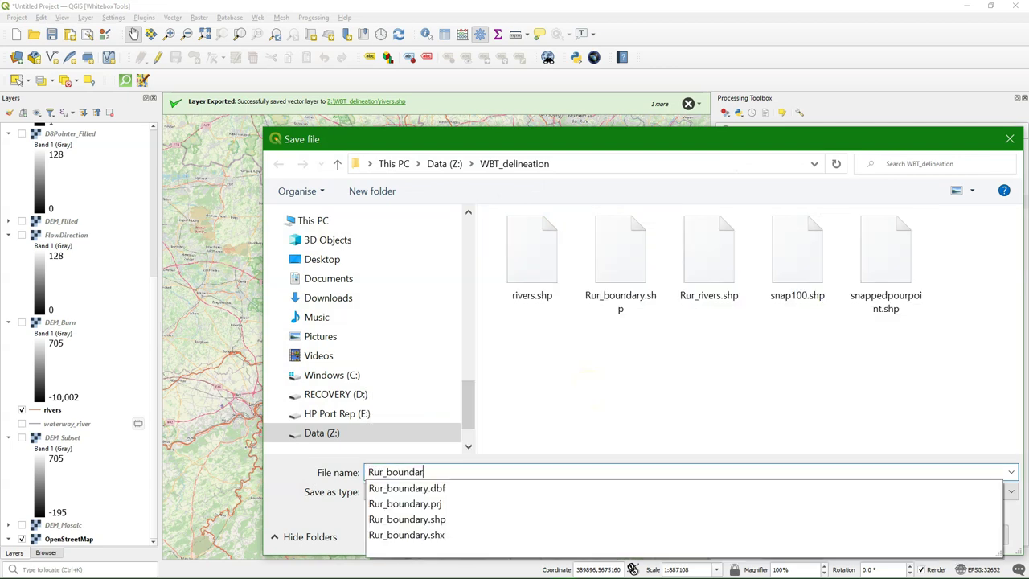
type("y_fixed")
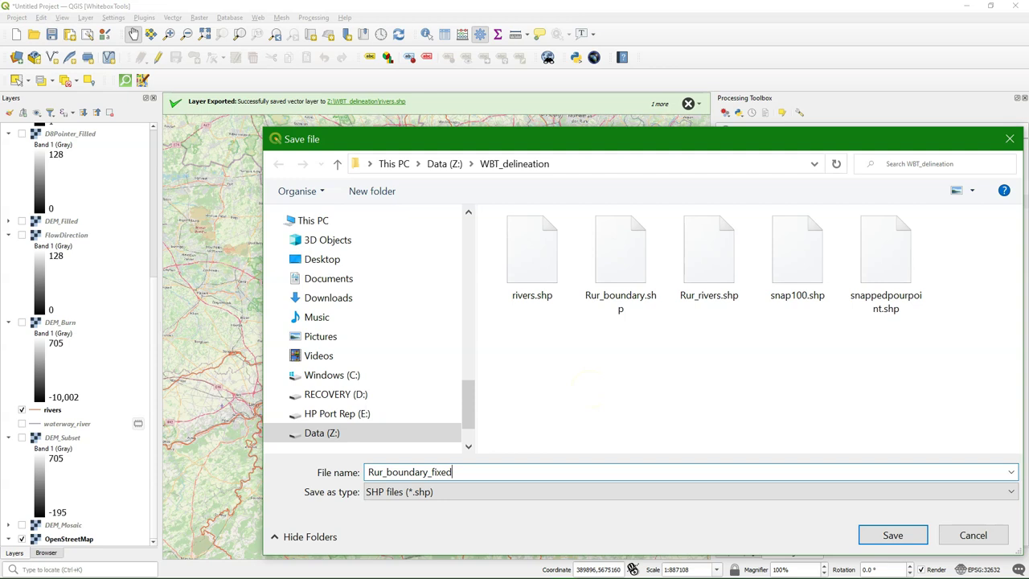
left_click(892, 534)
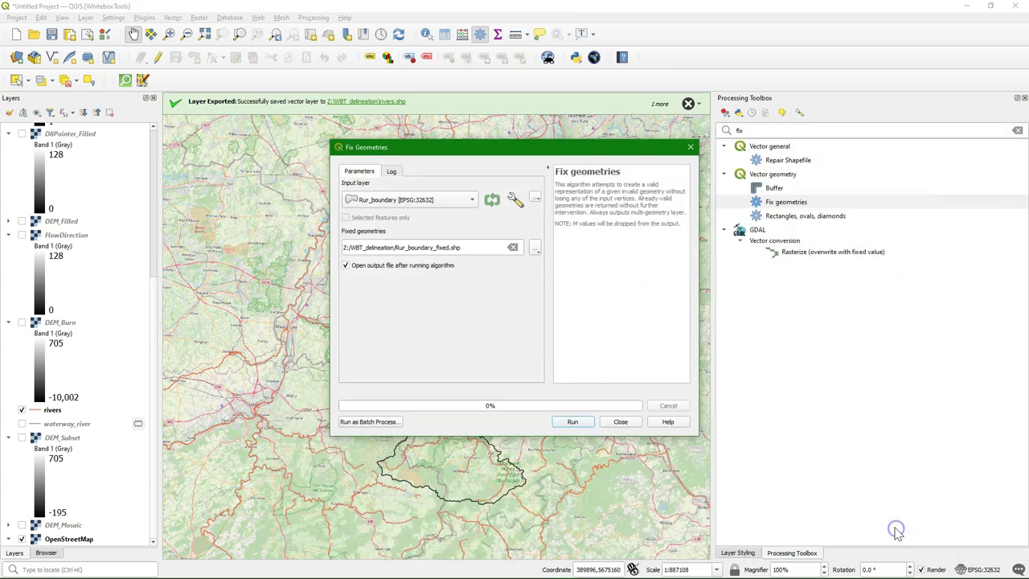
left_click(571, 423)
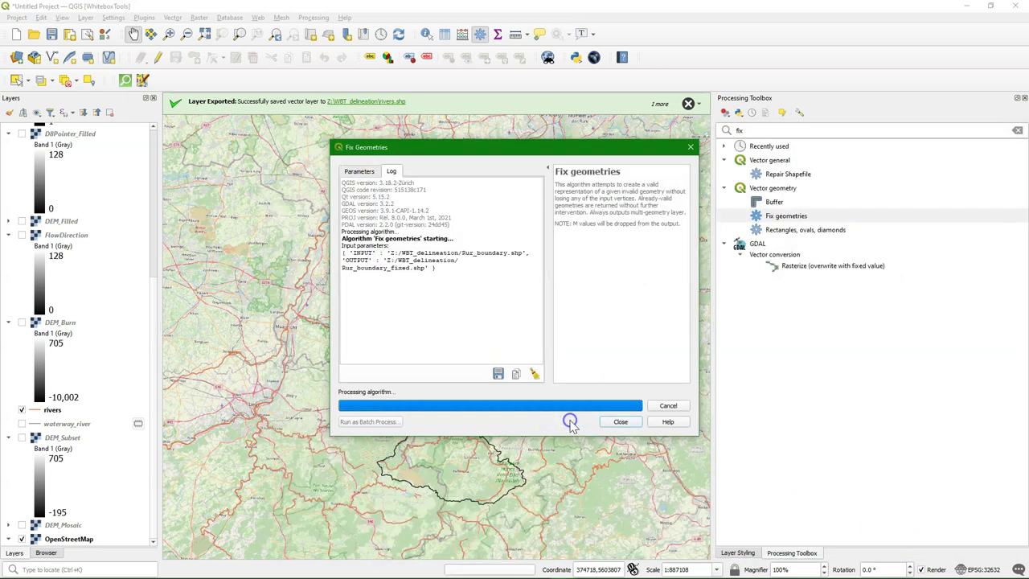
left_click(621, 422)
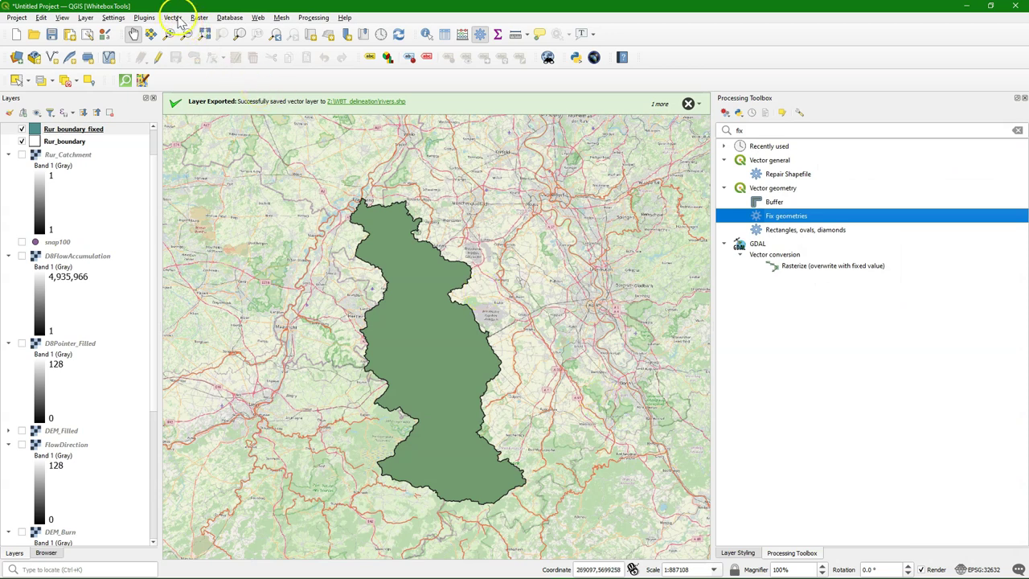
Step: Clip the rivers layer by Rur_boundary_fixed, saving the result as Rur_Rivers_fixed.shp
left_click(174, 18)
mouse_move(201, 29)
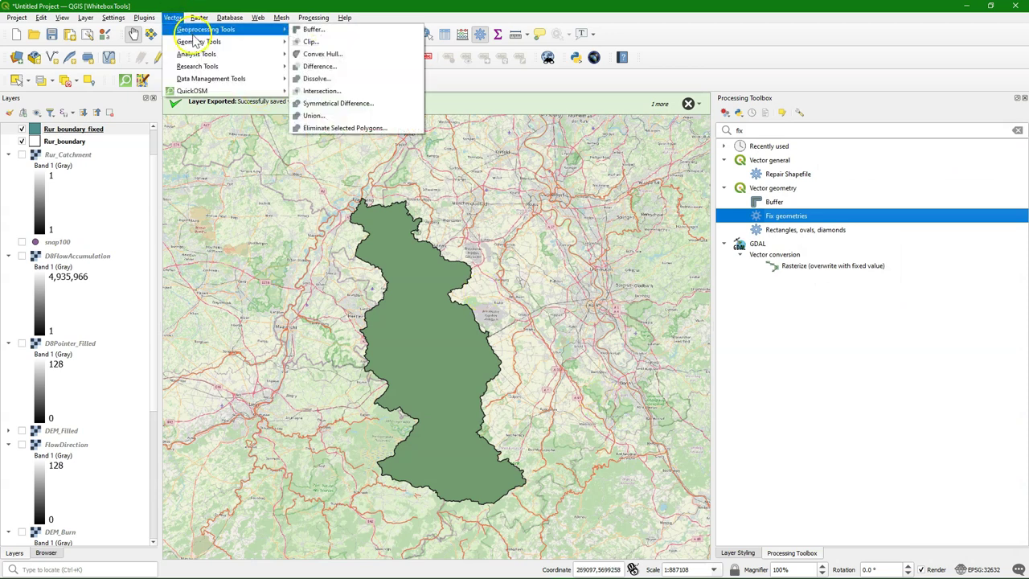
left_click(321, 41)
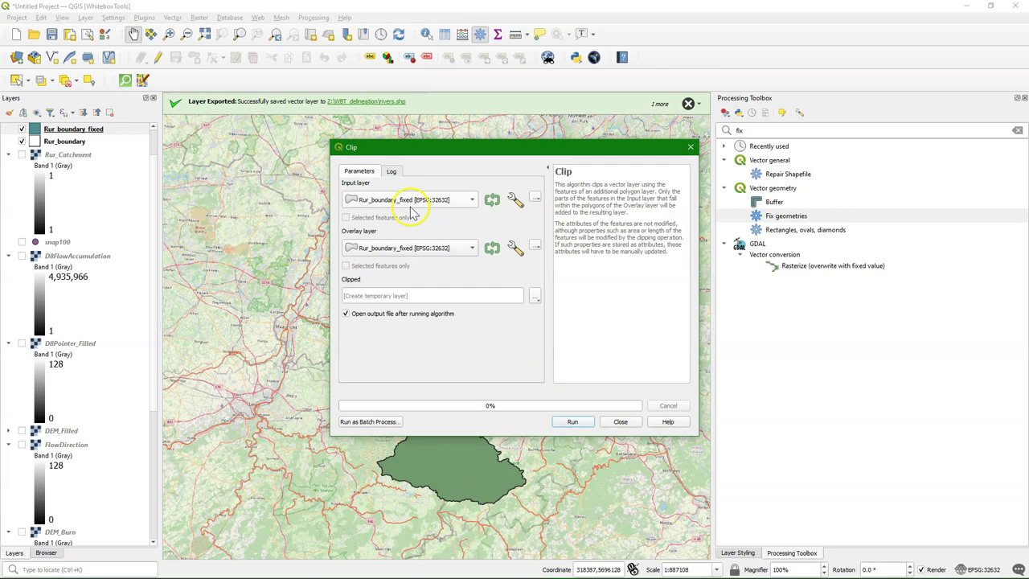
left_click(410, 200)
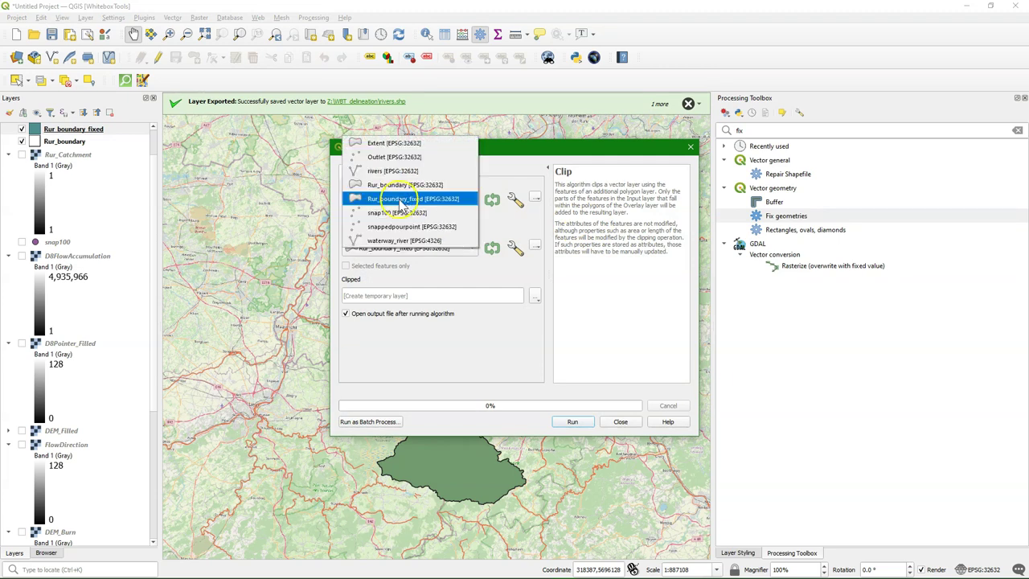
left_click(389, 170)
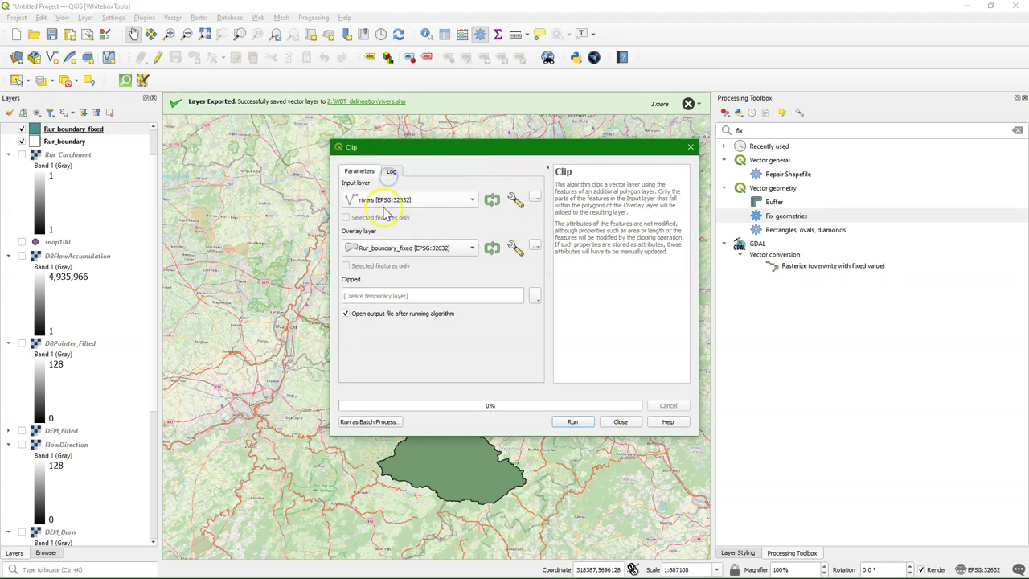
left_click(535, 297)
left_click(562, 322)
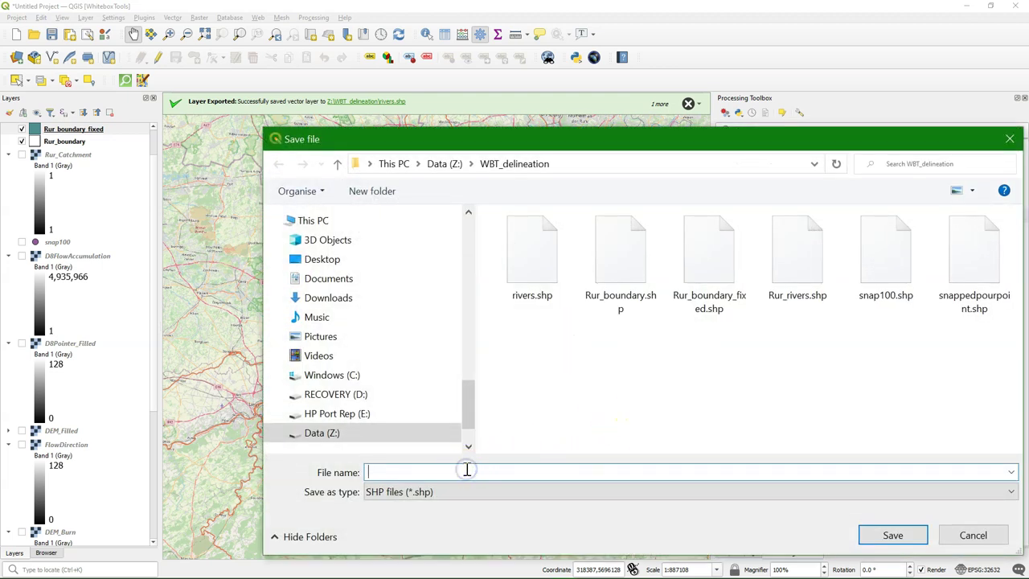
type("Rur_Ri")
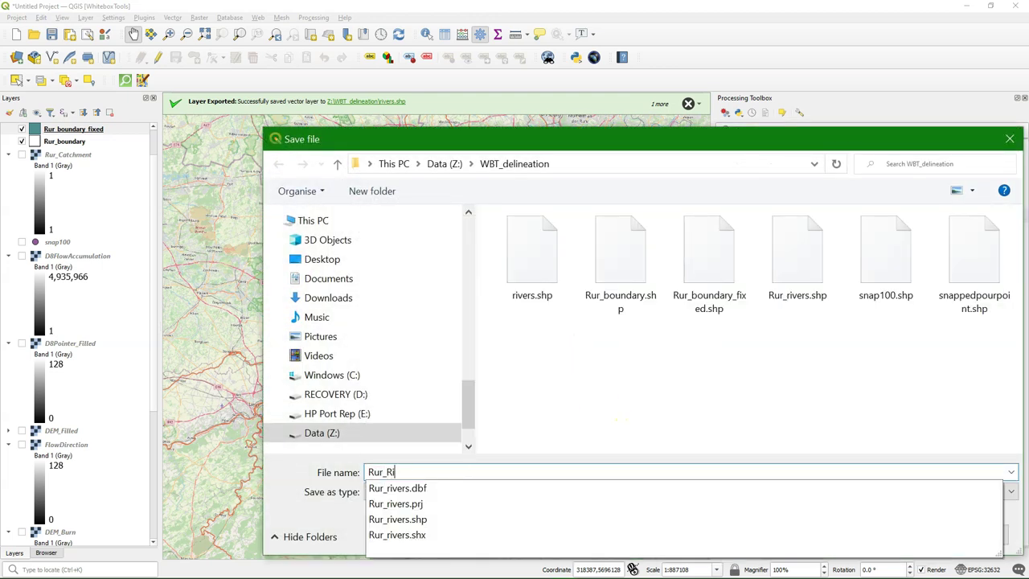
type("vers_fixed")
key("Return")
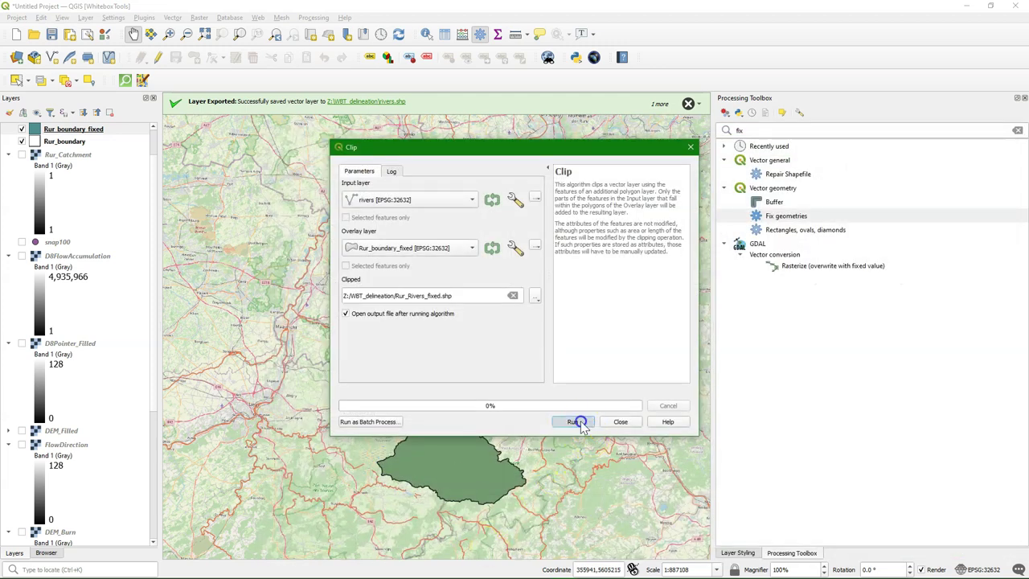
left_click(572, 421)
left_click(629, 424)
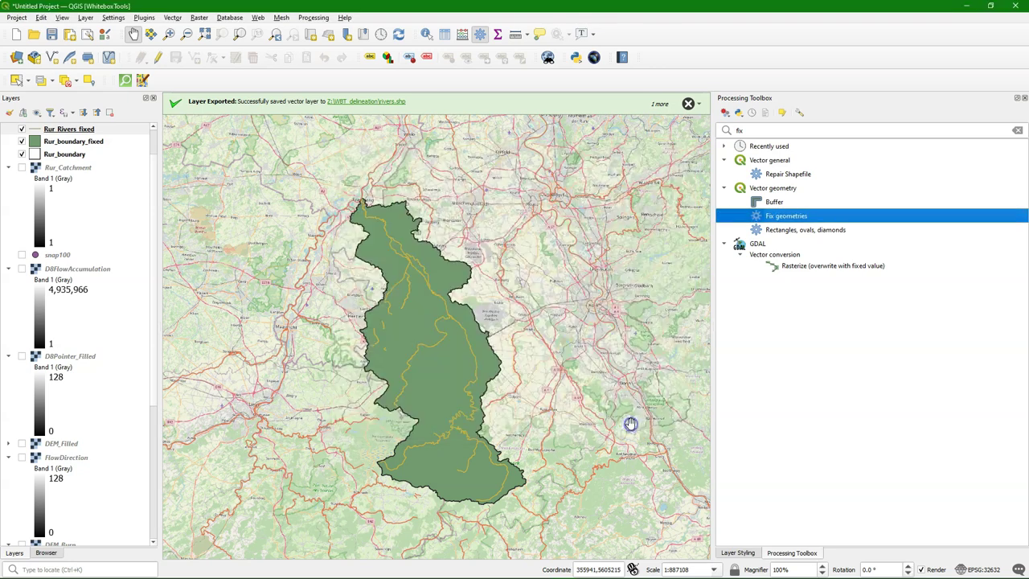
Step: Hide Rur_boundary_fixed, style Rur_Rivers_fixed with the 'simple blue line' favourite (0.66 mm), then hide it
left_click(22, 142)
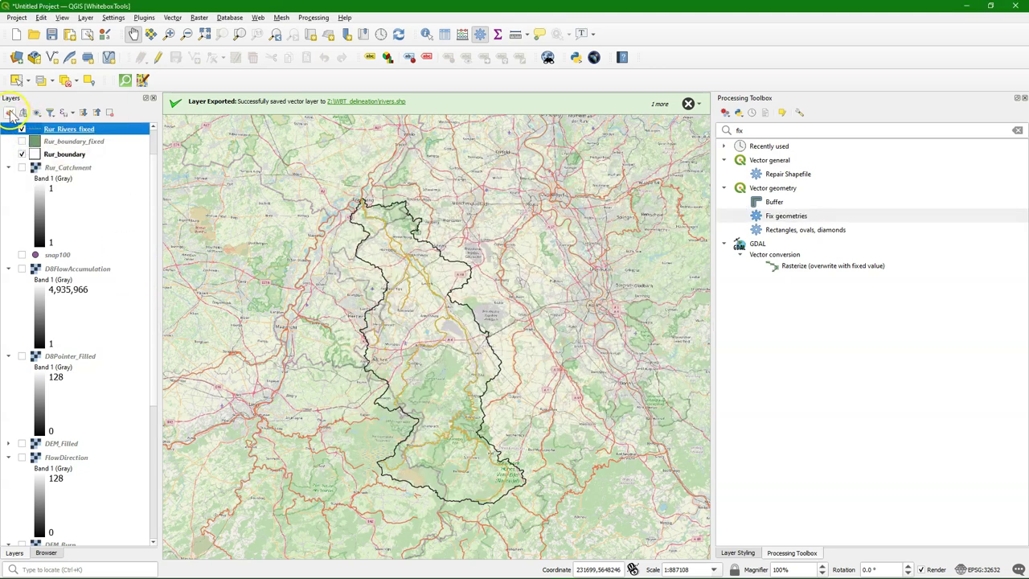
left_click(9, 113)
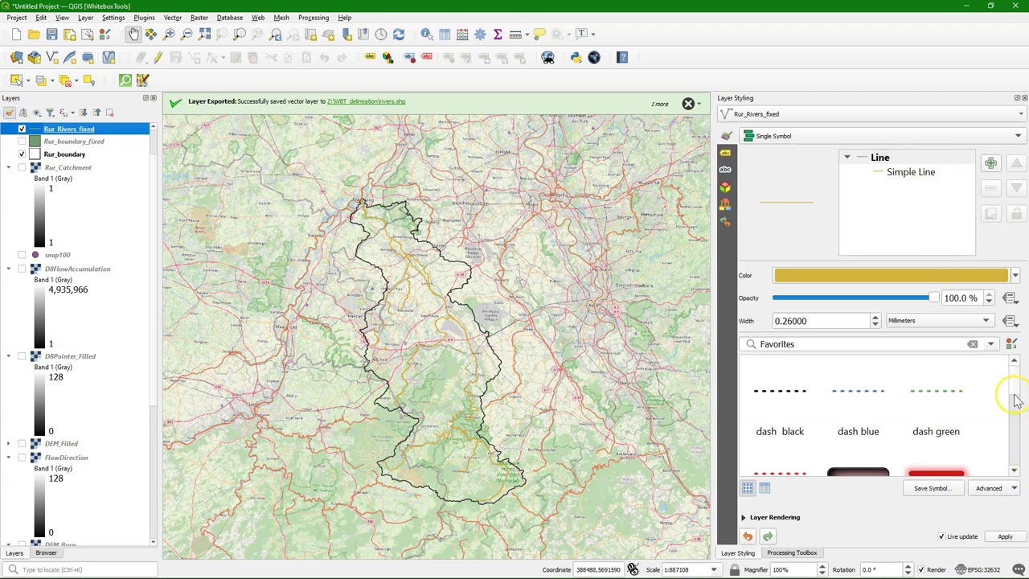
scroll(1010, 424, "down", 4)
left_click(868, 386)
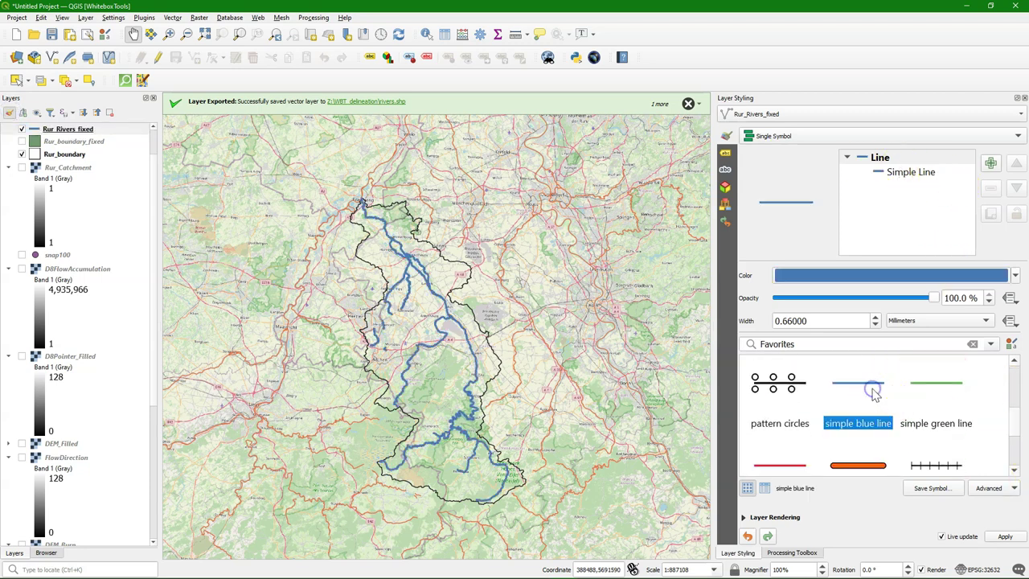
left_click(521, 365)
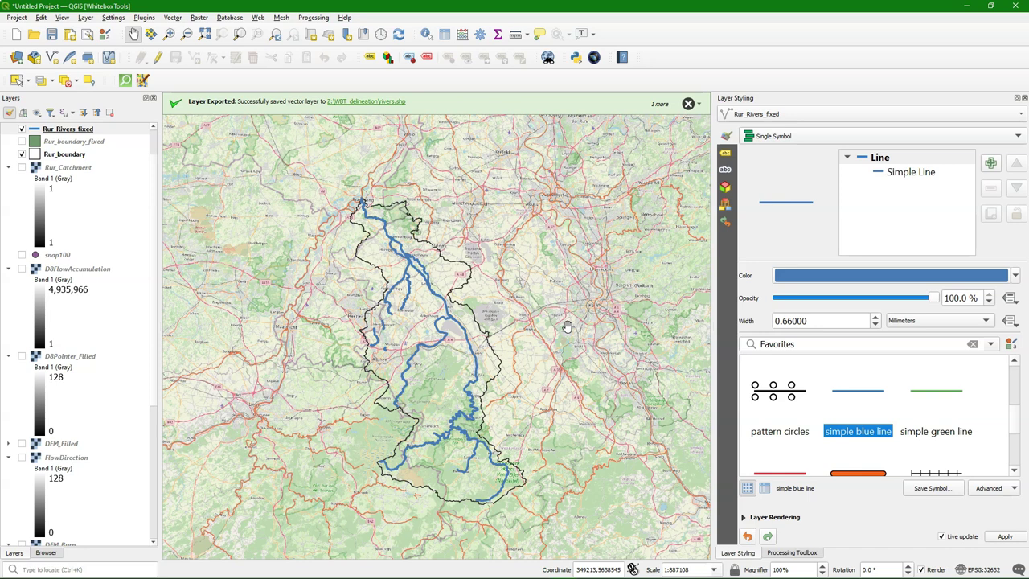
left_click(22, 130)
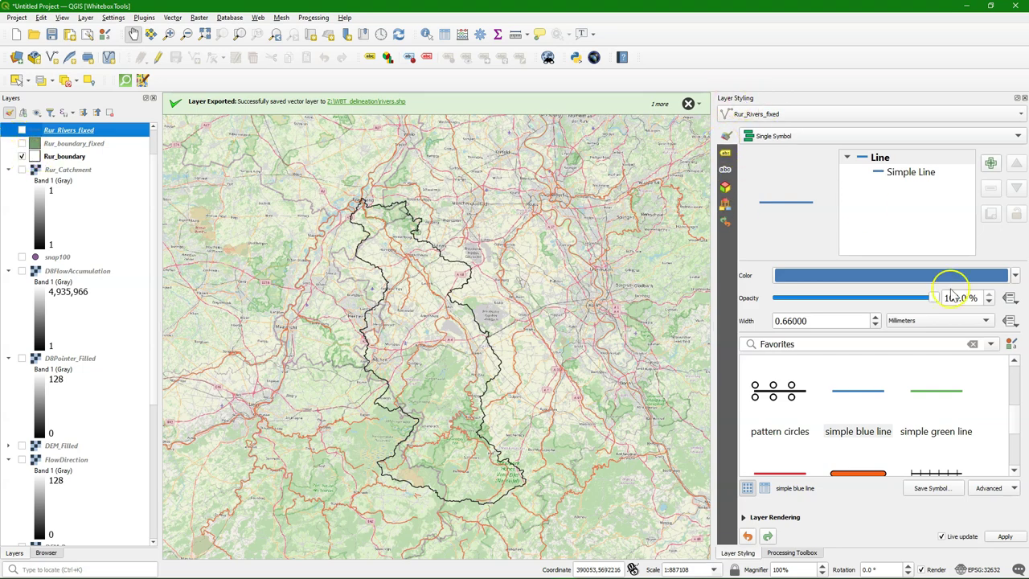
left_click(804, 552)
Step: Find WhiteboxTools ExtractStreams by searching 'stream' and set D8FlowAccumulation as its input
left_click(743, 130)
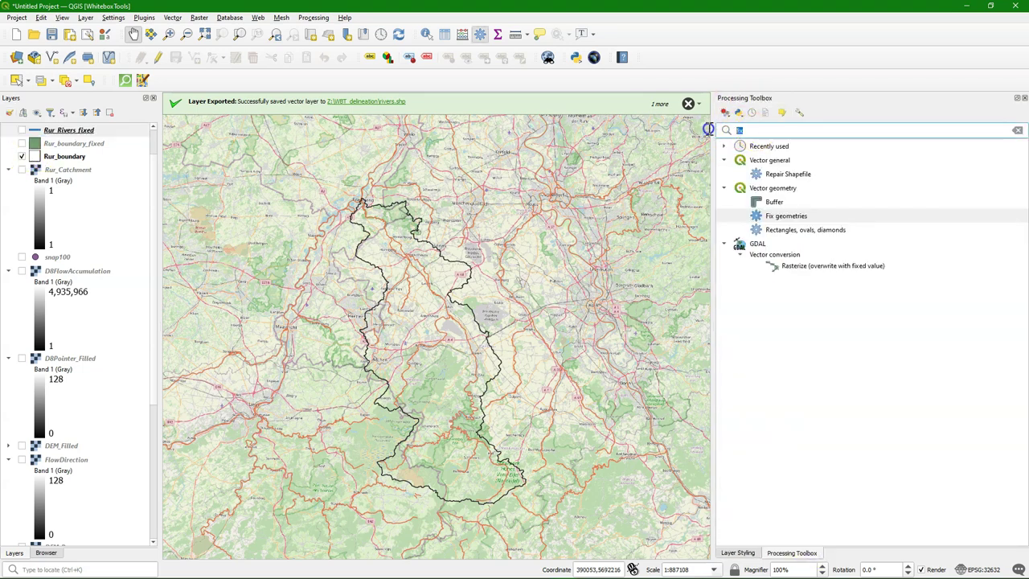
type("strea")
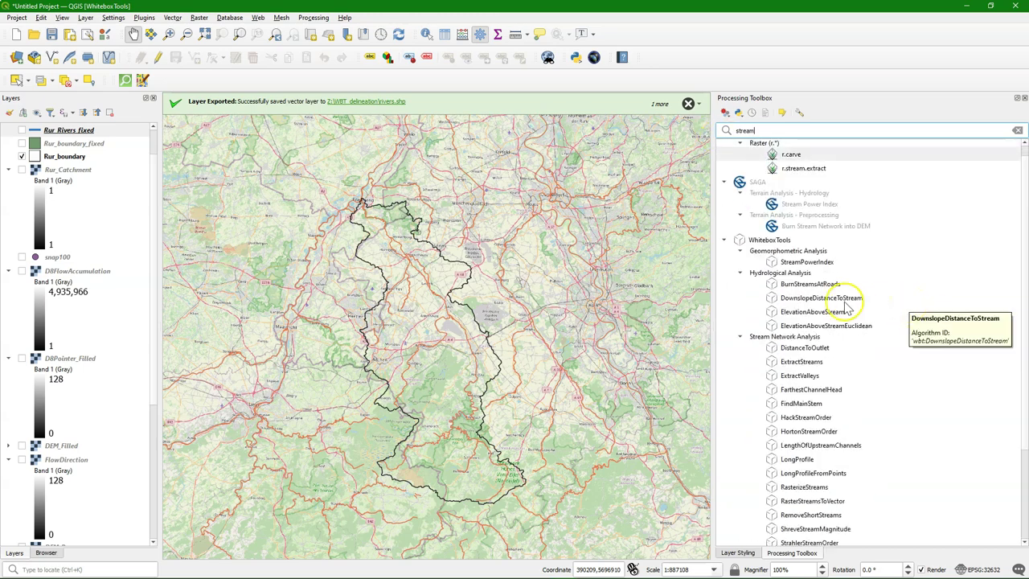
type("m")
scroll(800, 331, "down", 2)
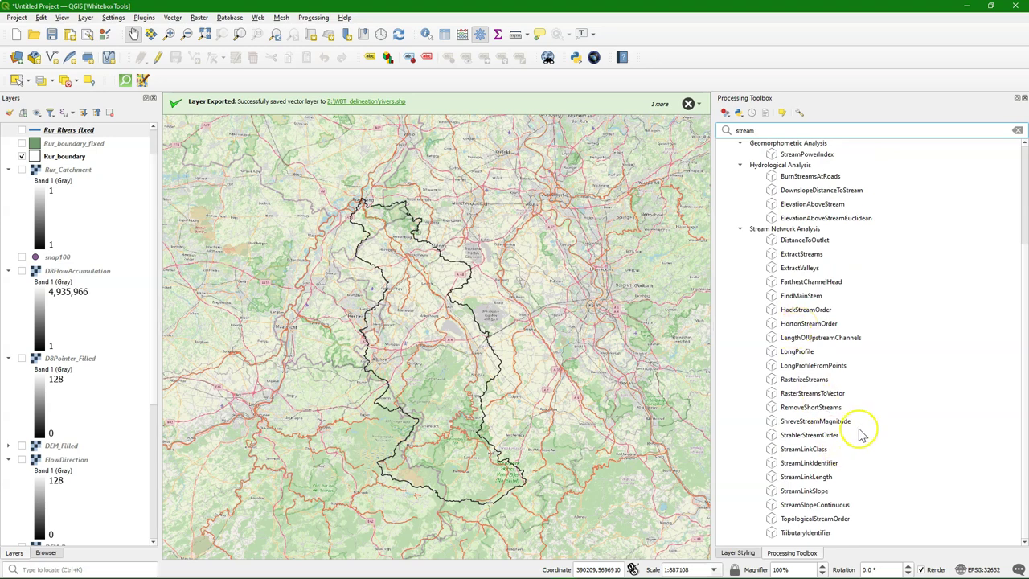
left_click(795, 254)
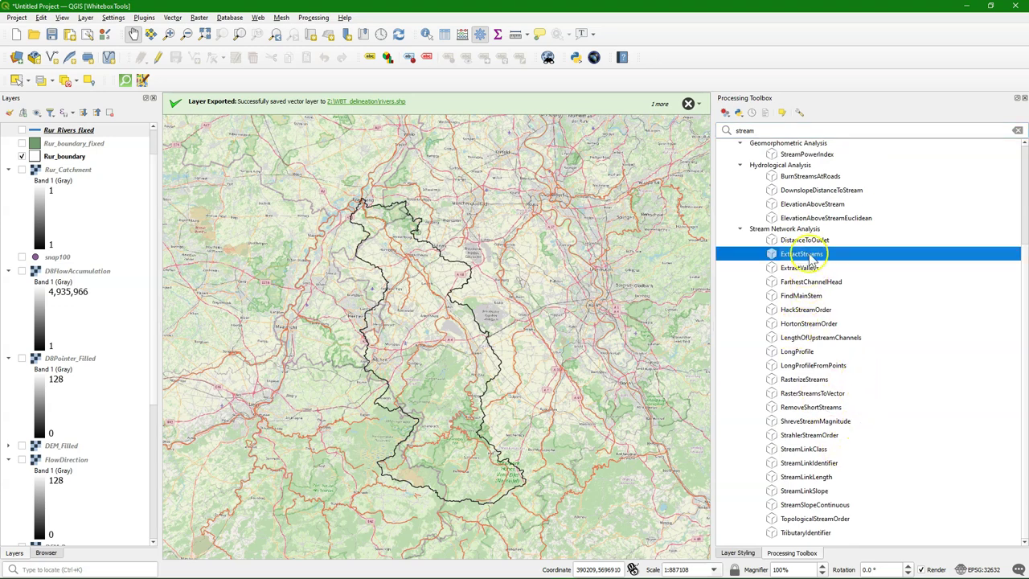
double_click(830, 257)
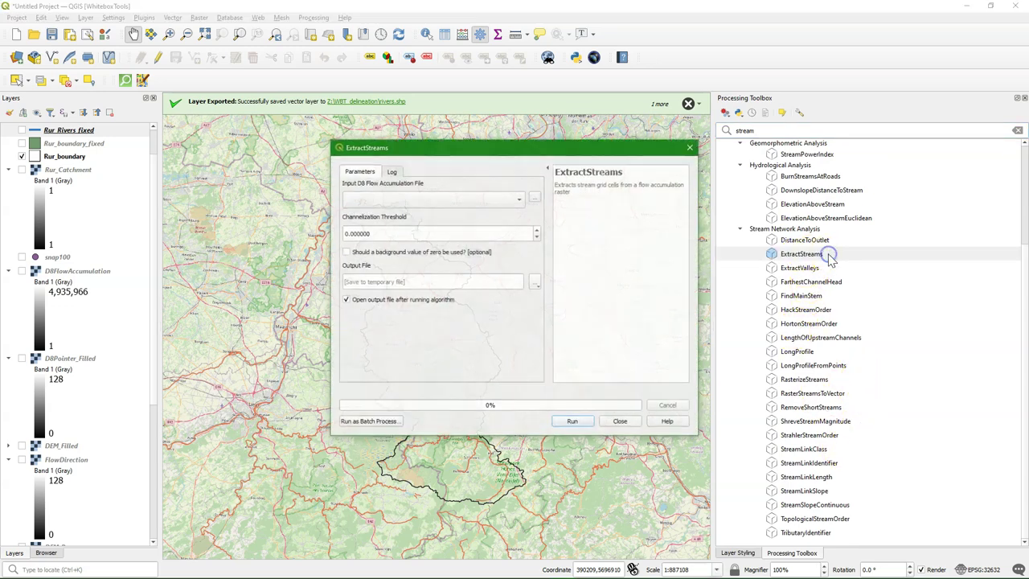
left_click(412, 201)
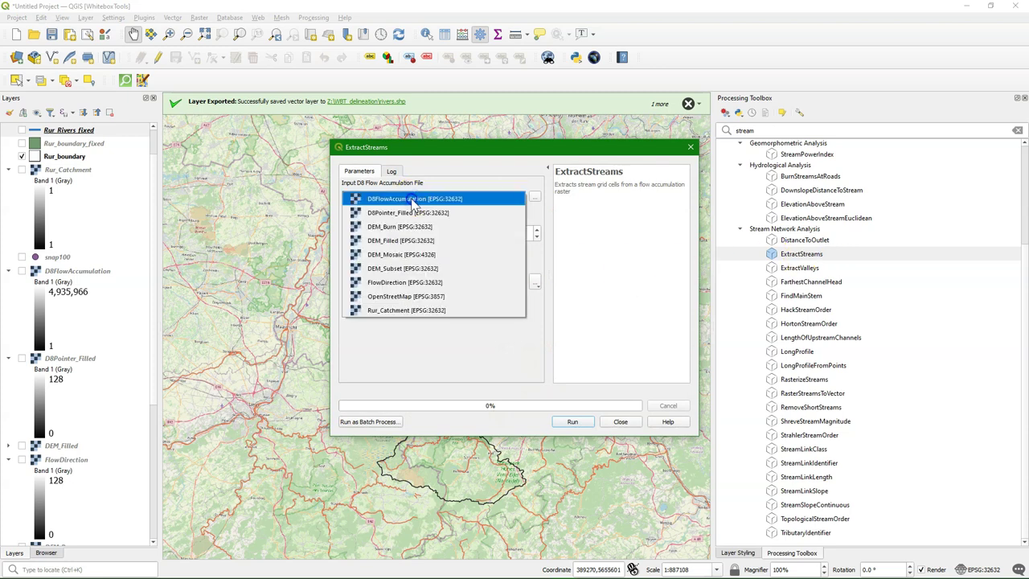
left_click(412, 199)
Step: Set the channelization threshold to 10000, save output as streams10k.tif, and run the extraction
double_click(347, 233)
type("10000")
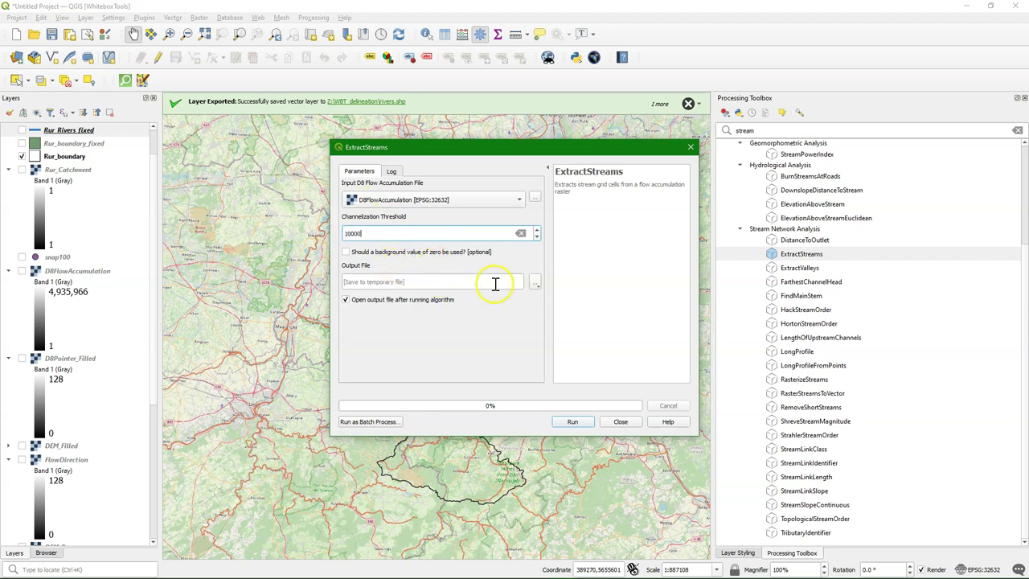
left_click(536, 283)
left_click(553, 308)
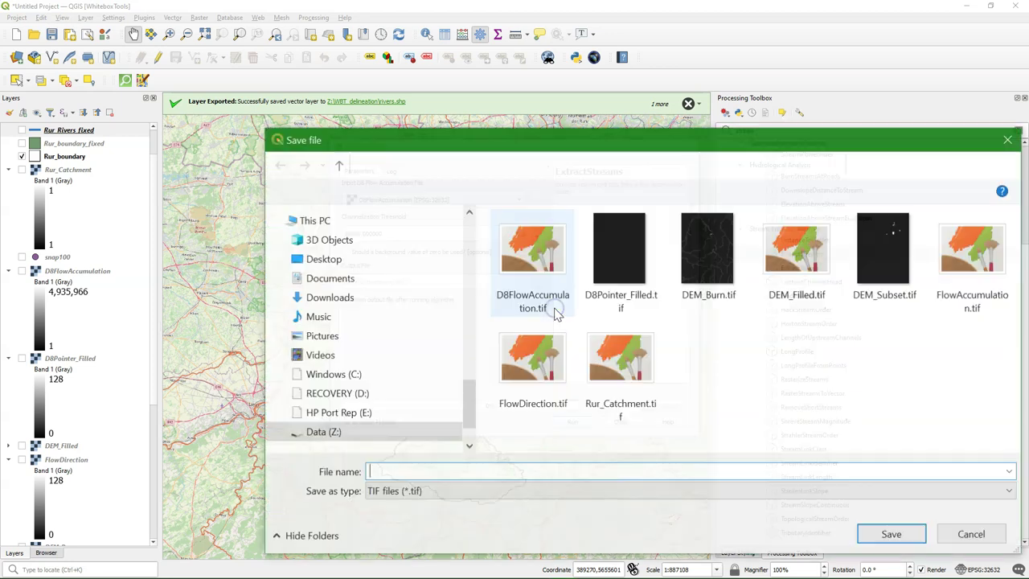
type("streams10k")
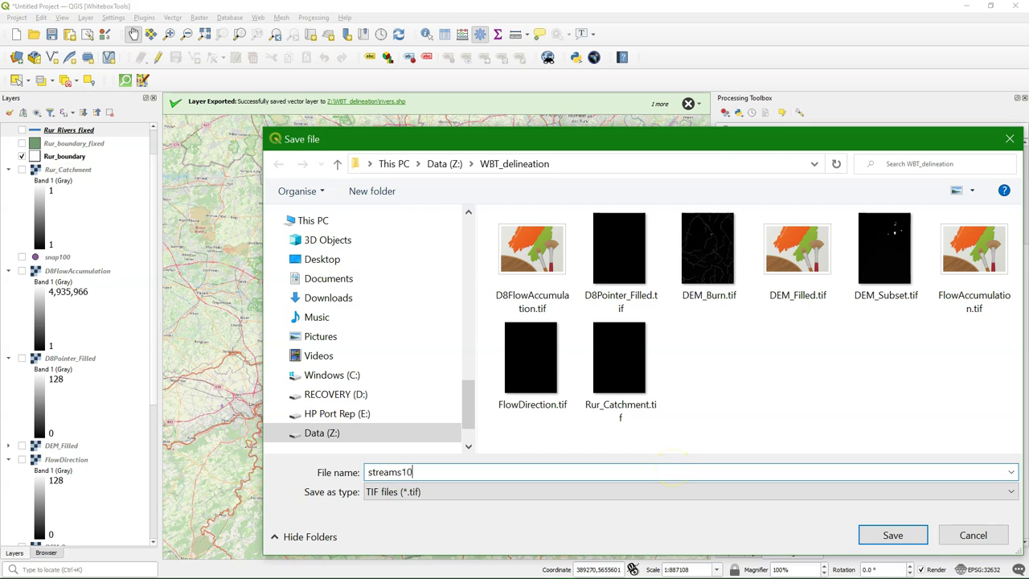
left_click(893, 535)
left_click(574, 421)
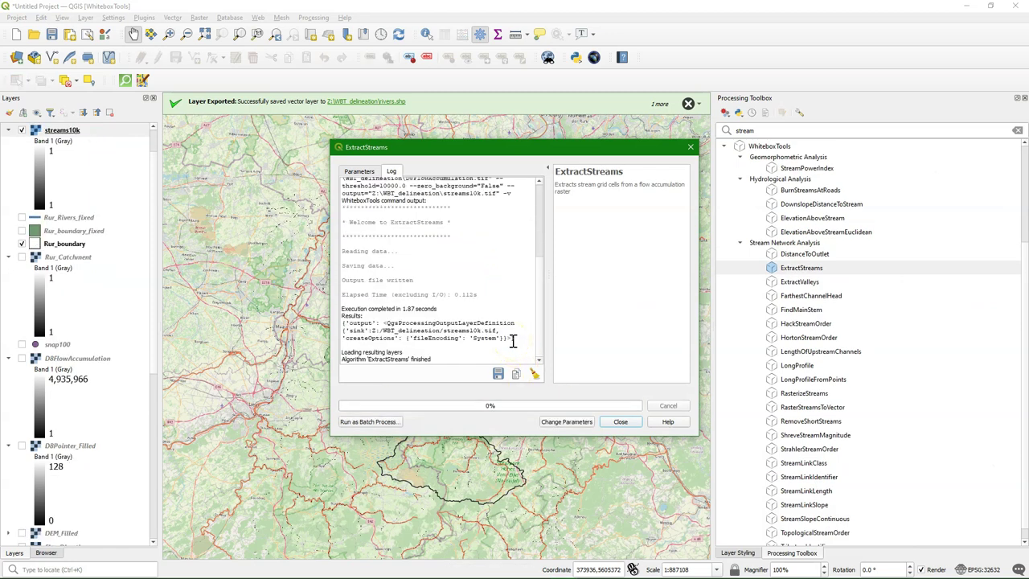
Step: Inspect the streams10k network from Hürtgenwald through Raeren and Stolberg to Aachen against the basemap
left_click(620, 422)
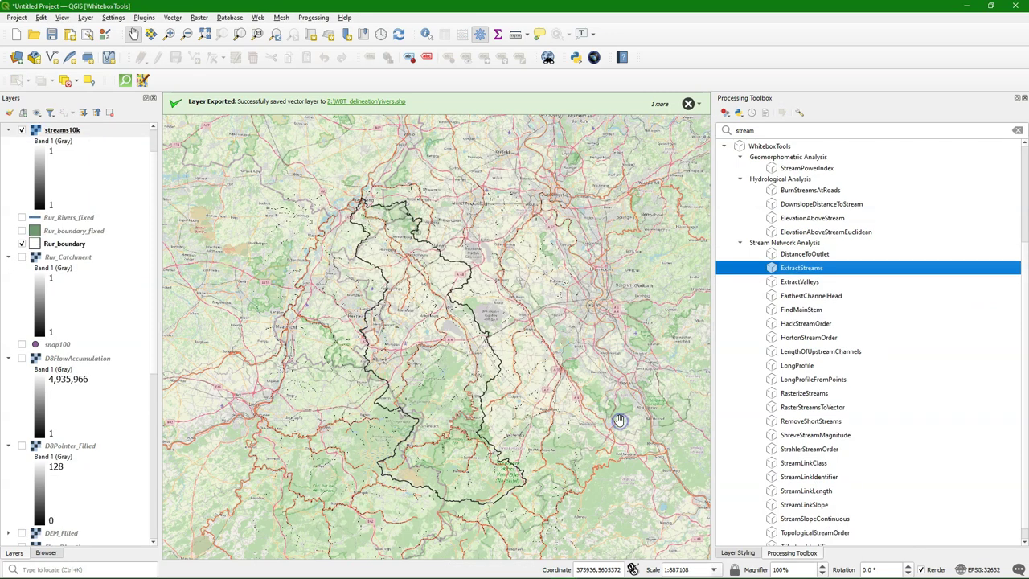
scroll(426, 315, "up", 3)
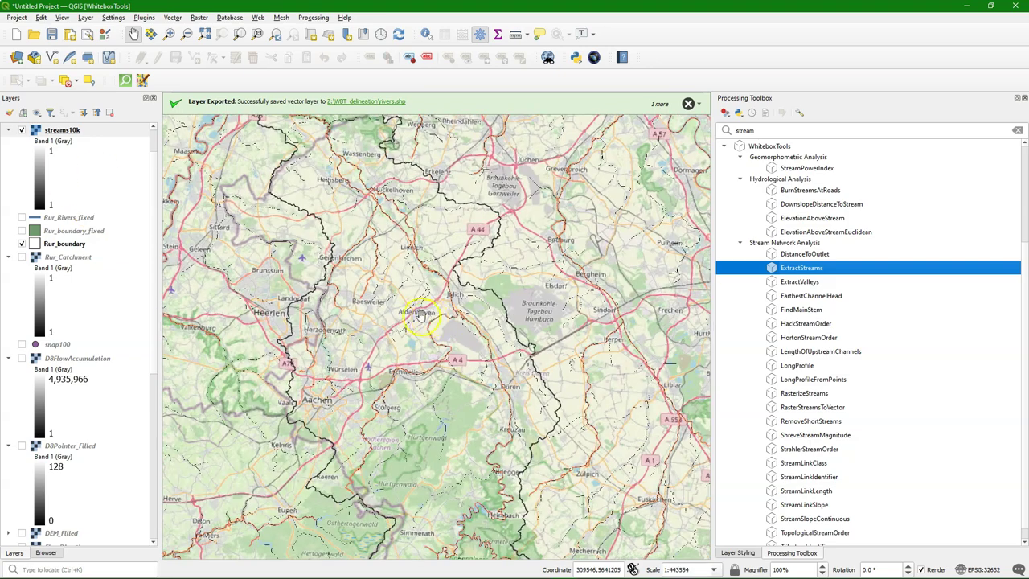
left_click_drag(406, 242, 306, 233)
scroll(420, 361, "up", 1)
left_click_drag(418, 361, 305, 267)
scroll(532, 284, "down", 1)
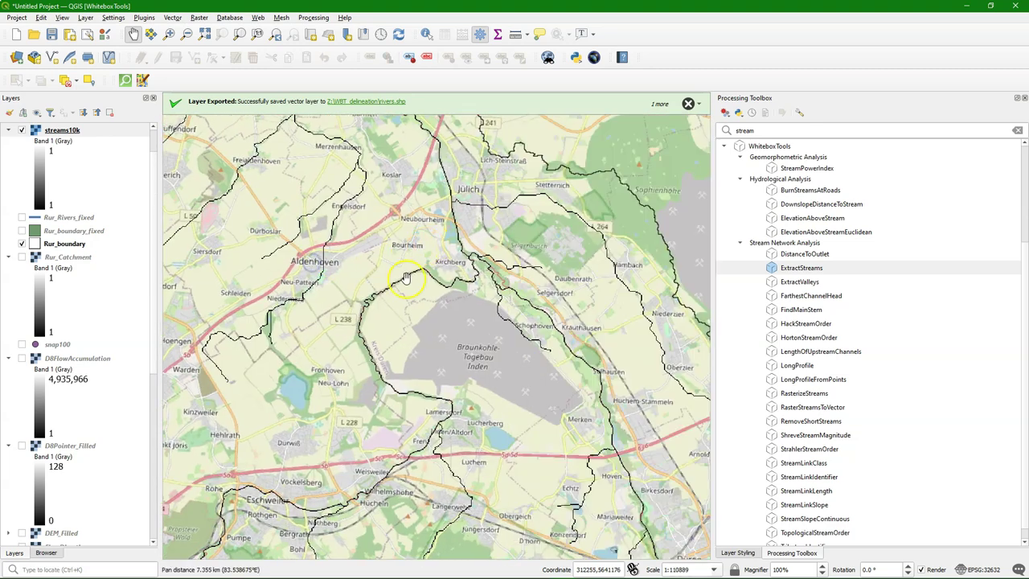
left_click_drag(406, 277, 429, 354)
left_click_drag(573, 371, 485, 170)
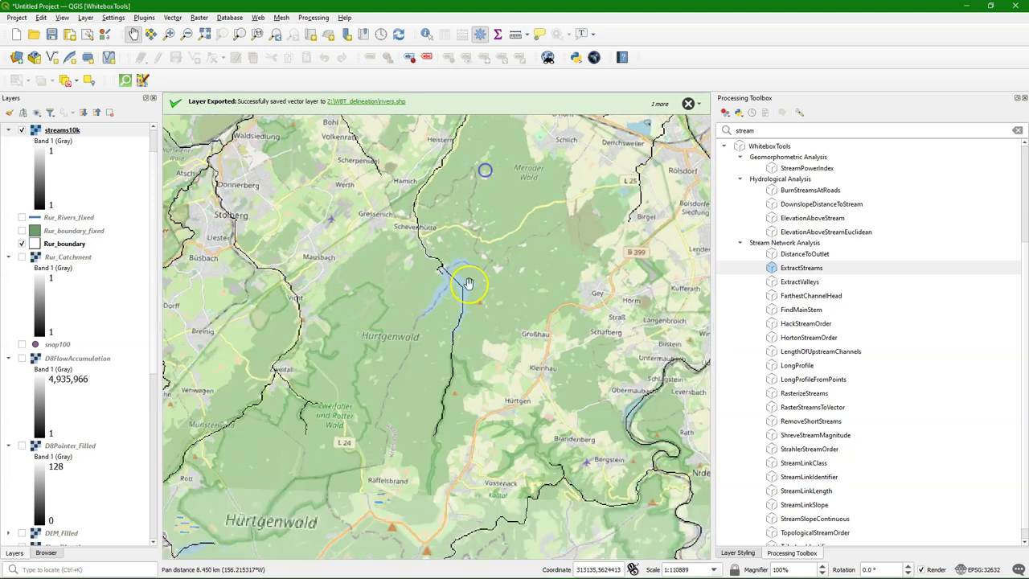
left_click_drag(384, 388, 535, 298)
left_click_drag(459, 383, 523, 381)
left_click_drag(565, 298, 398, 434)
left_click_drag(335, 311, 507, 420)
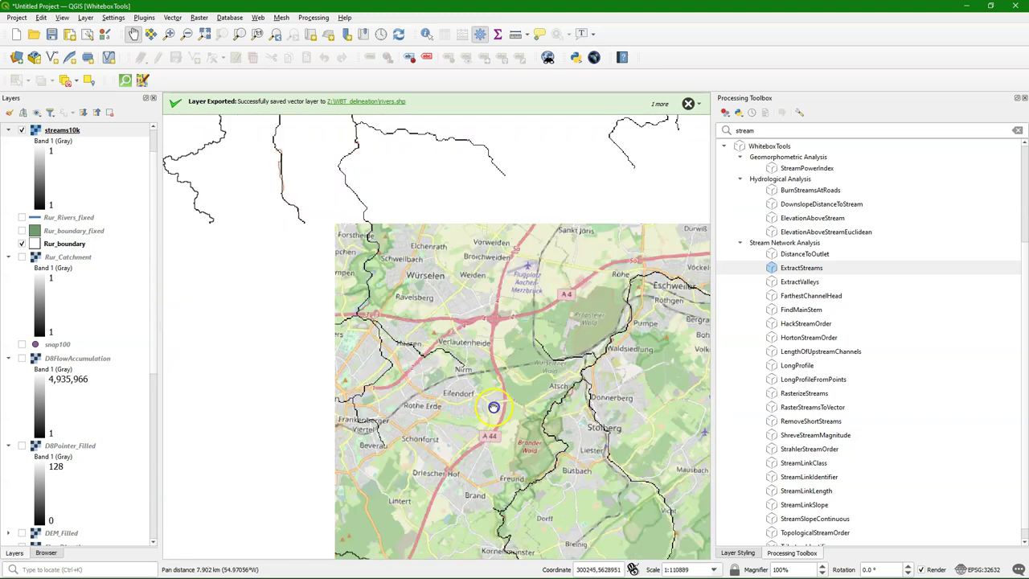
scroll(428, 365, "down", 1)
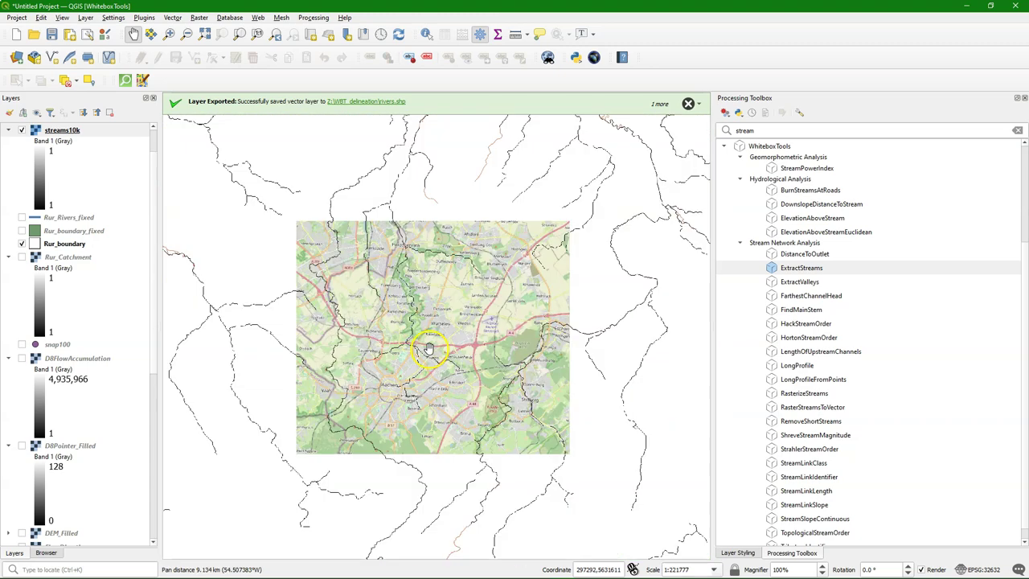
left_click_drag(526, 264, 437, 425)
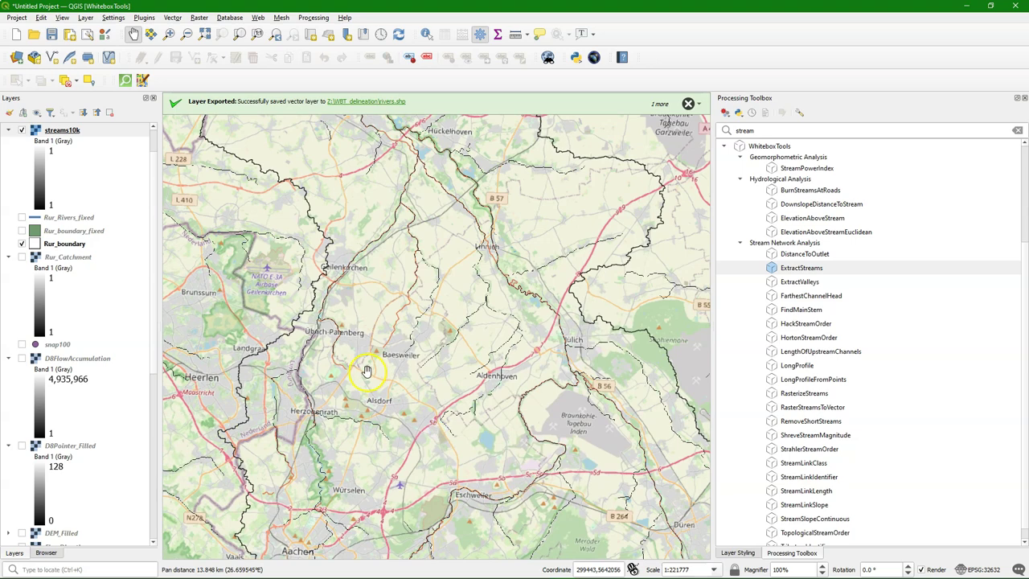
scroll(386, 347, "down", 1)
scroll(341, 181, "up", 2)
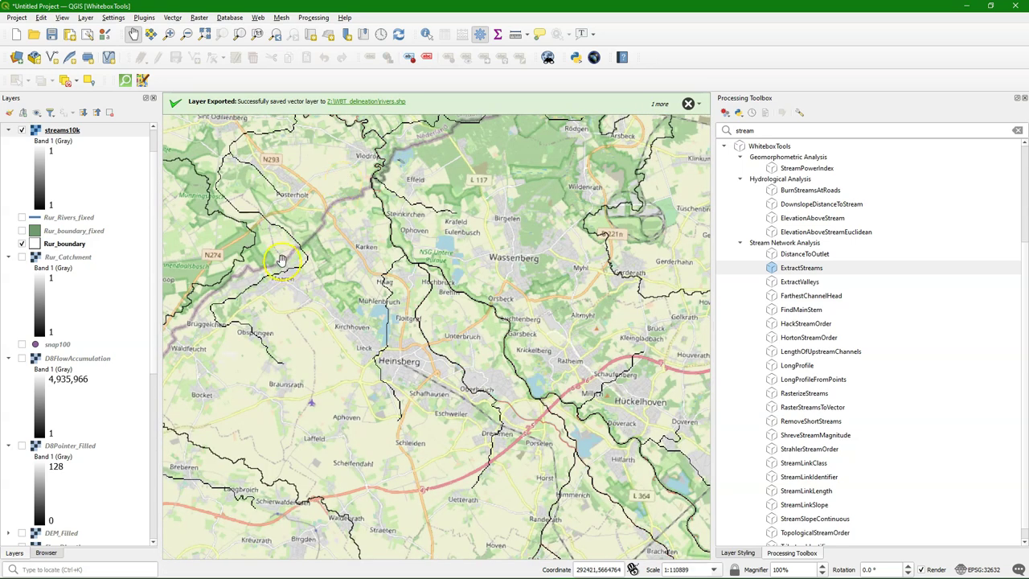
Step: Rerun ExtractStreams on D8FlowAccumulation with a threshold of 100000
double_click(801, 268)
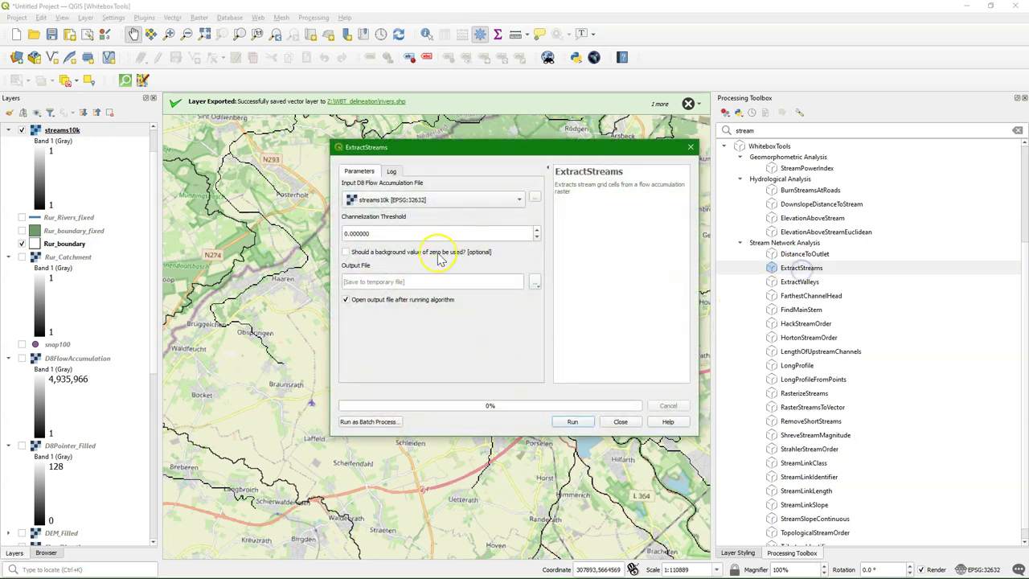
left_click(430, 199)
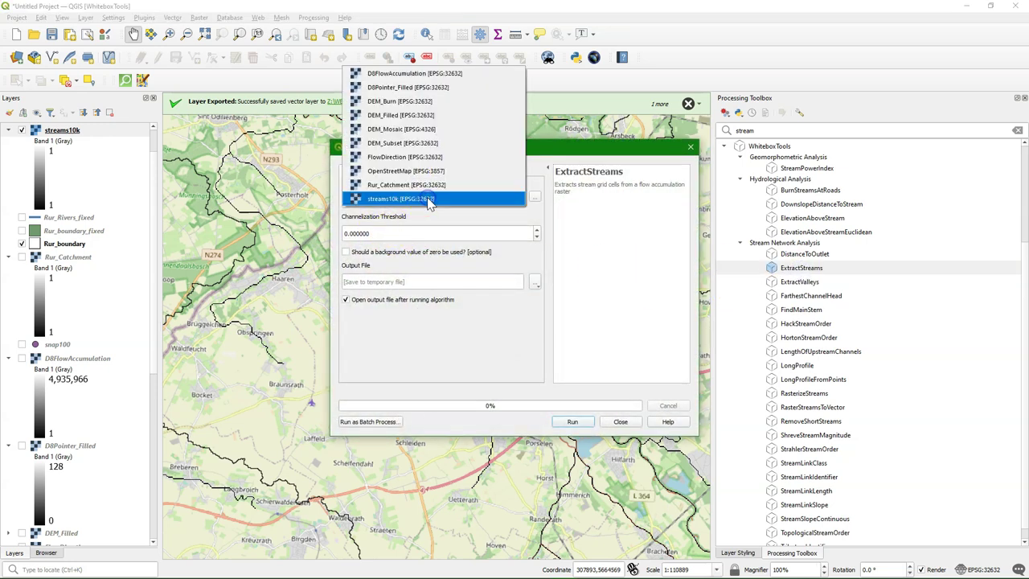
left_click(402, 73)
double_click(378, 233)
type("10")
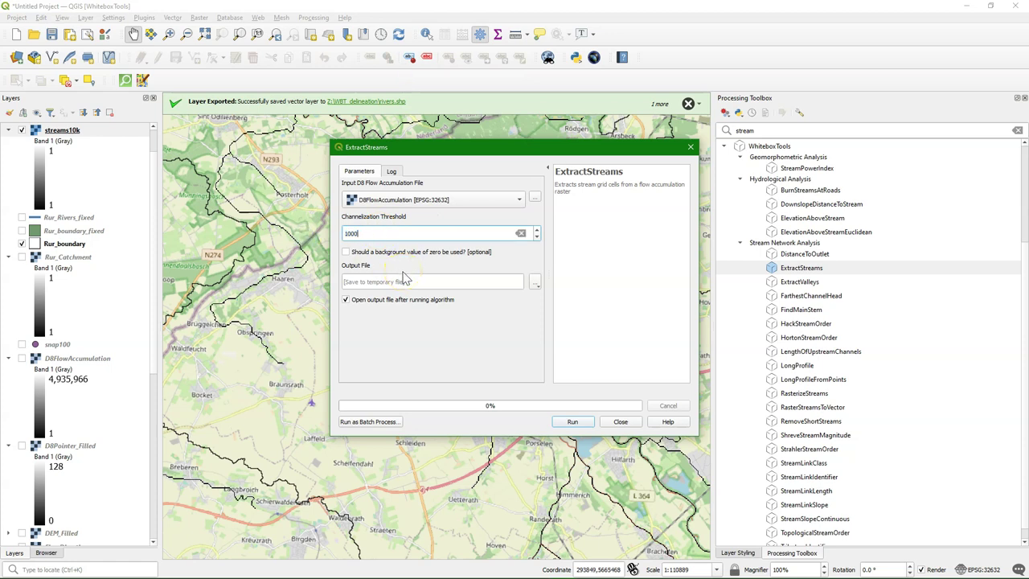
Step: Save the output as streams100k.tif, run the extraction, and close the dialog
left_click(534, 282)
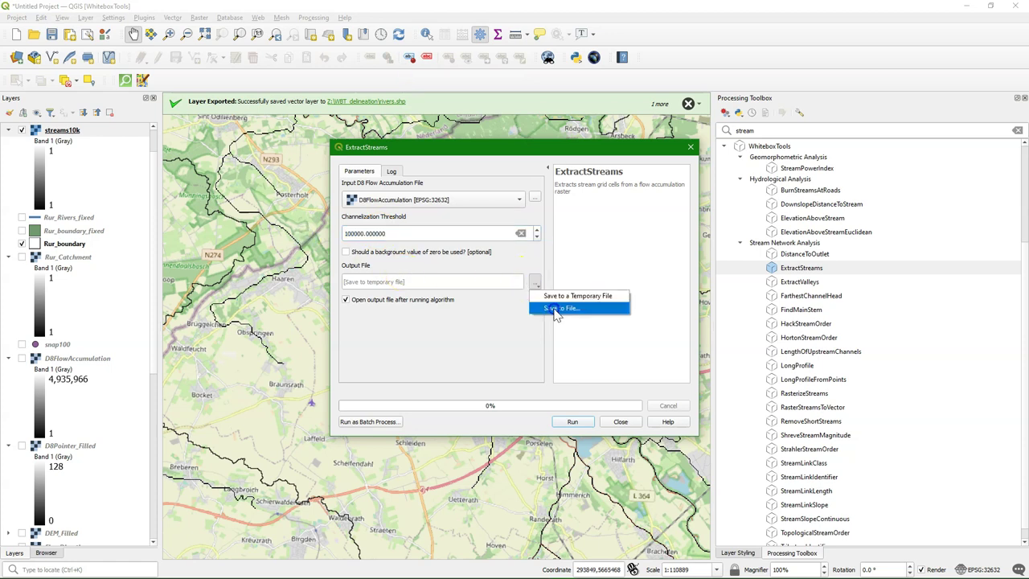
left_click(555, 309)
left_click(546, 469)
type("stre")
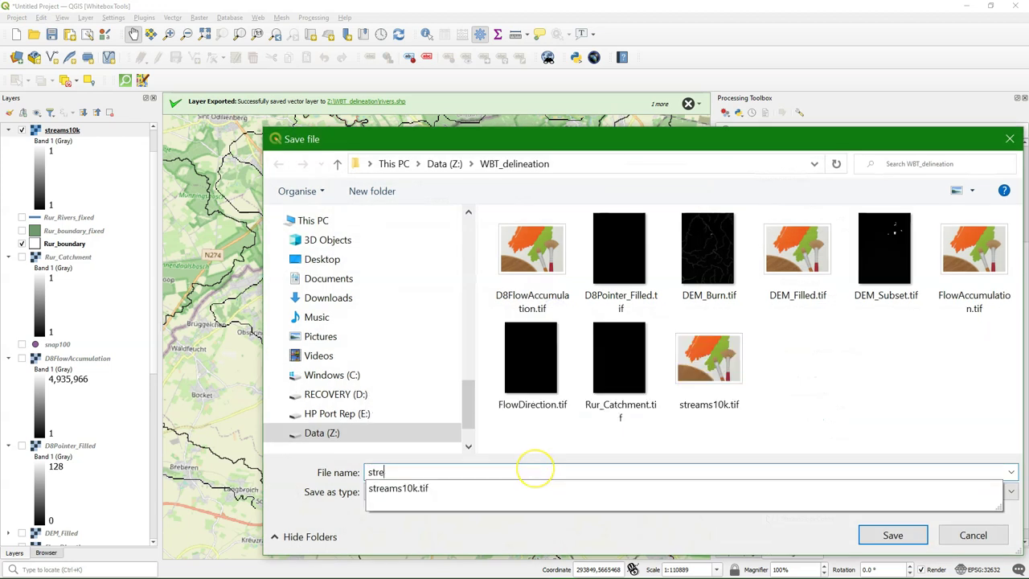
type("ams100k")
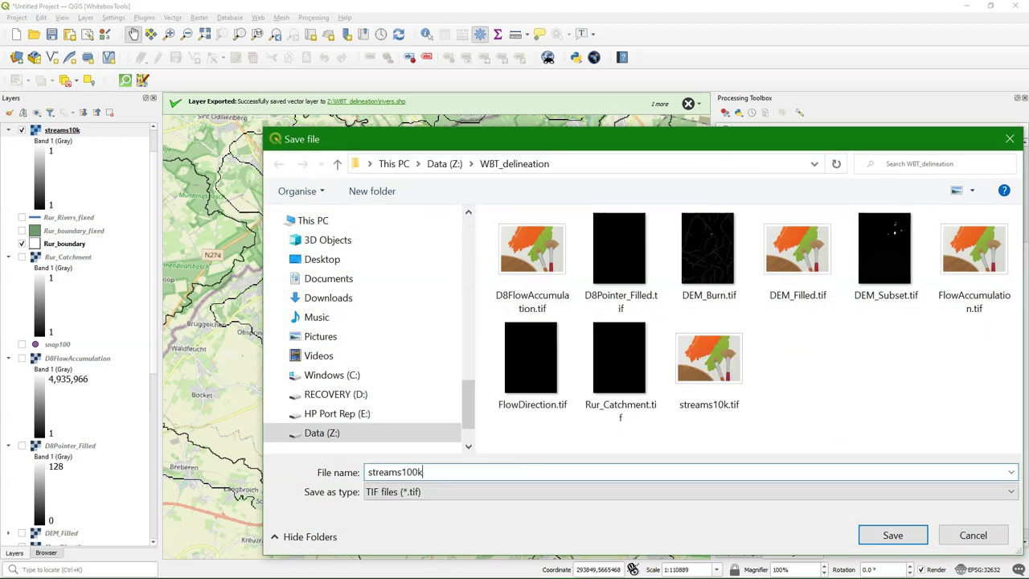
left_click(894, 534)
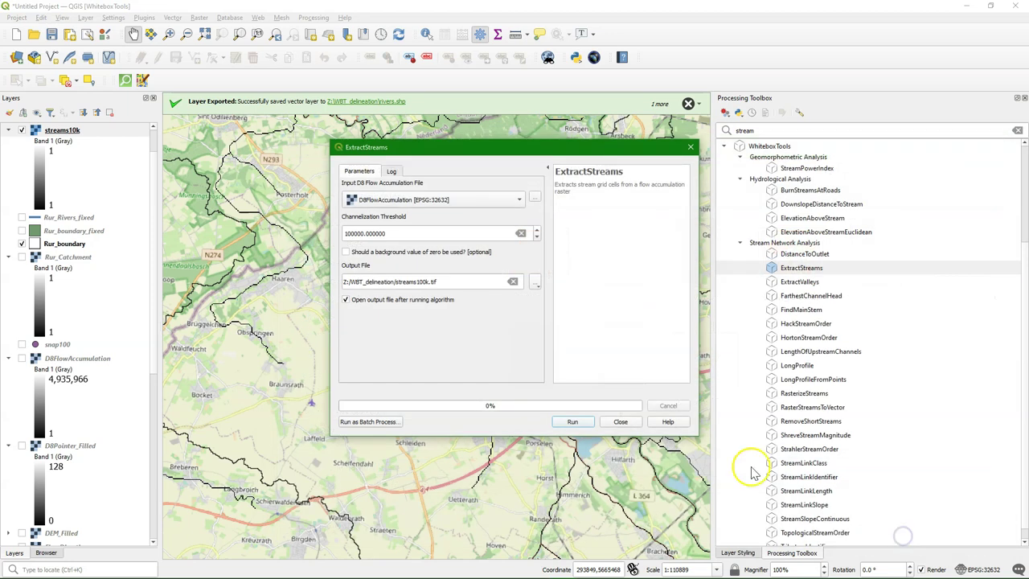
left_click(573, 422)
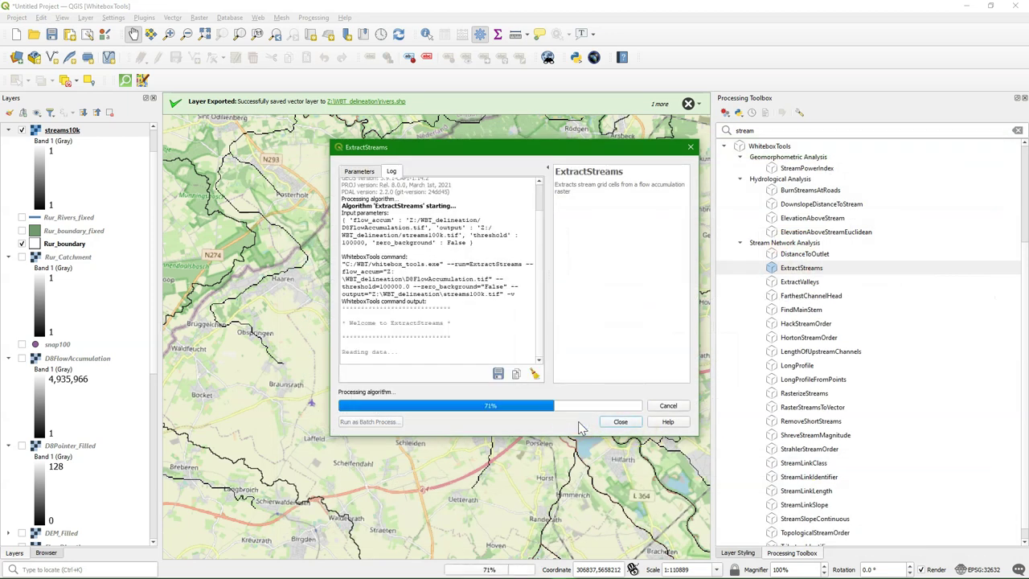
left_click(621, 422)
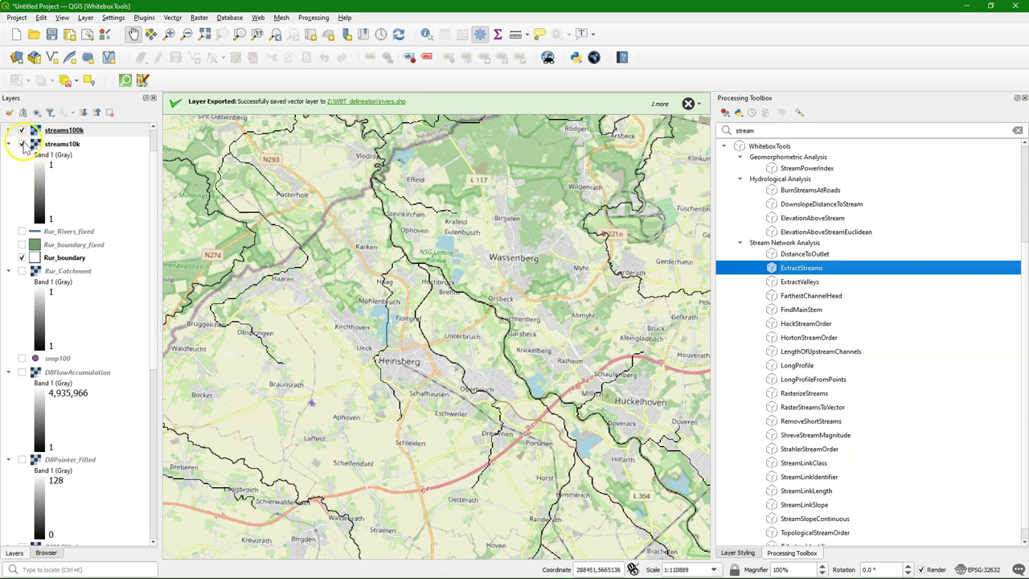
Step: Hide streams10k and follow the streams south past Eschweiler and Nideggen, zooming in on Heimbach
left_click(22, 145)
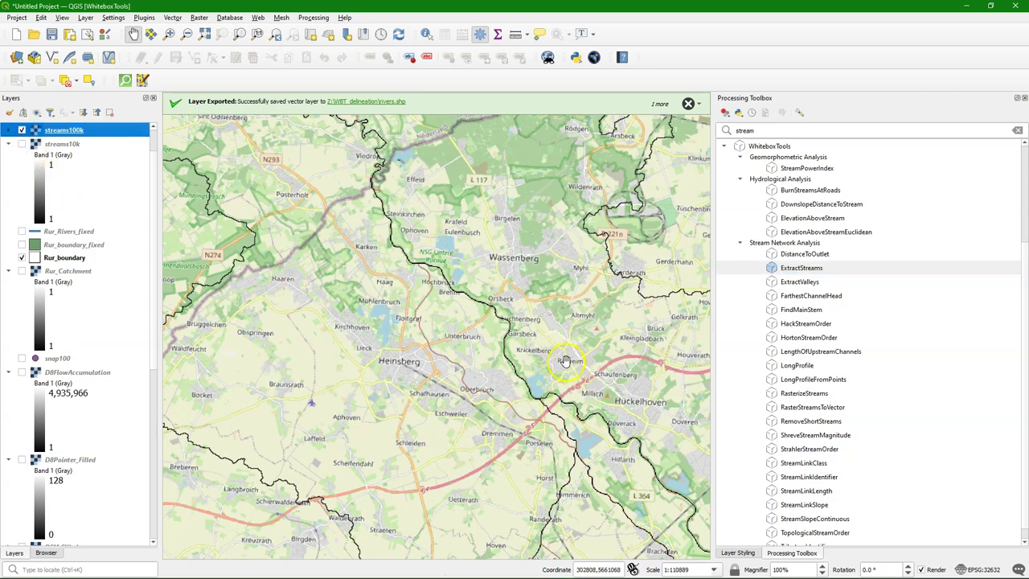
scroll(551, 348, "down", 1)
left_click_drag(488, 413, 387, 348)
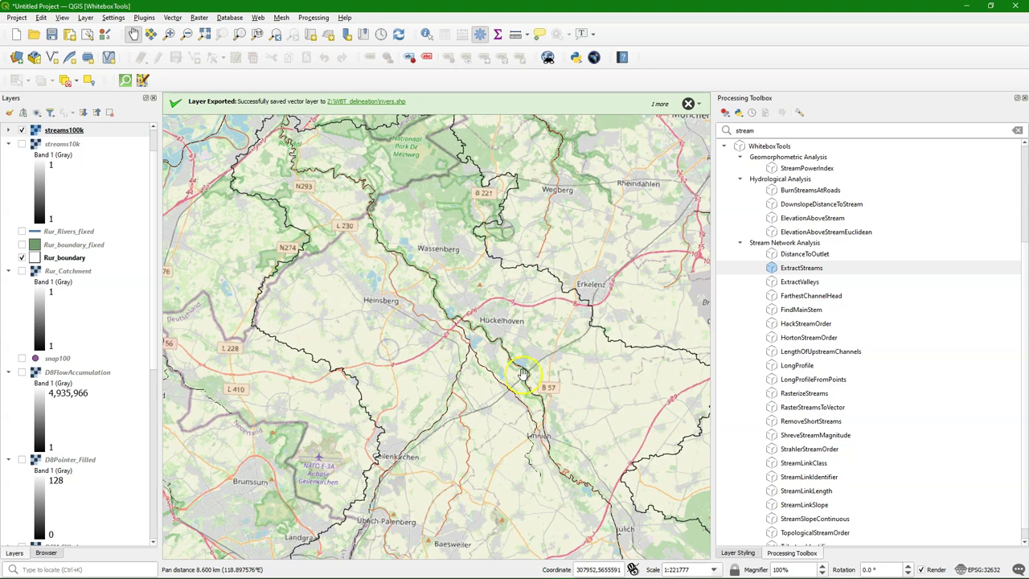
left_click_drag(571, 467, 480, 300)
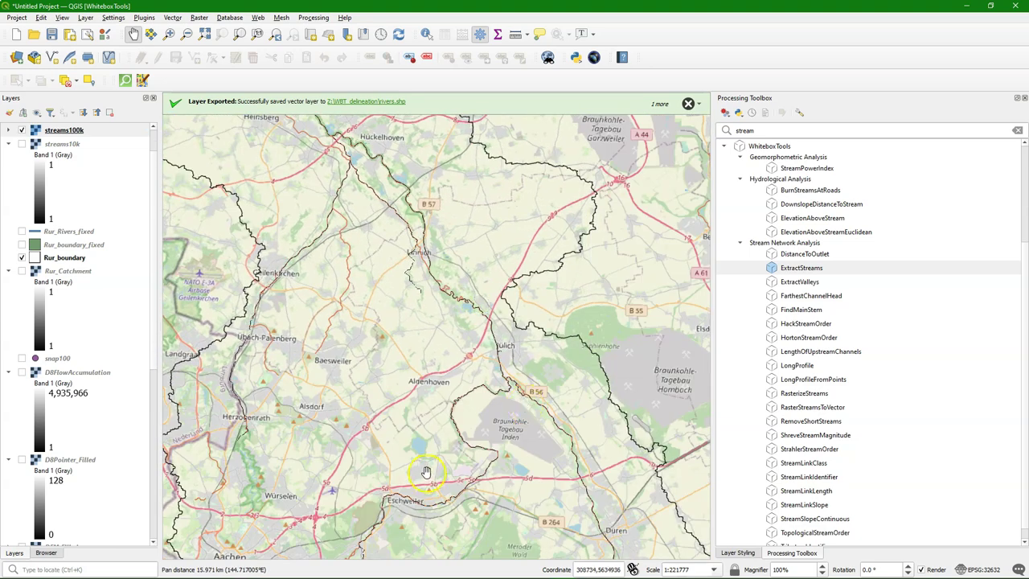
left_click_drag(425, 470, 466, 260)
left_click_drag(532, 550, 535, 402)
left_click_drag(459, 408, 522, 297)
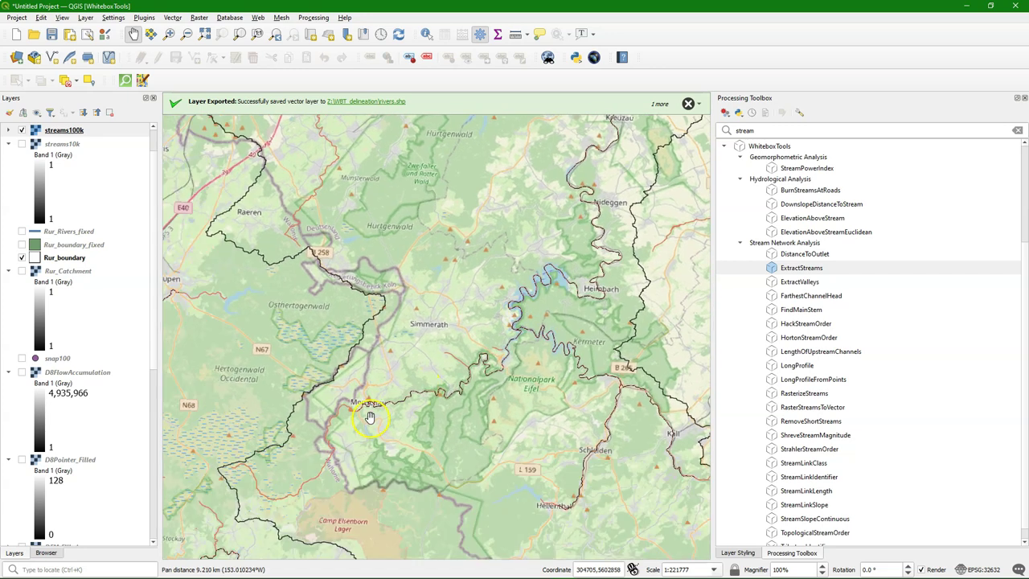
left_click_drag(544, 334, 438, 336)
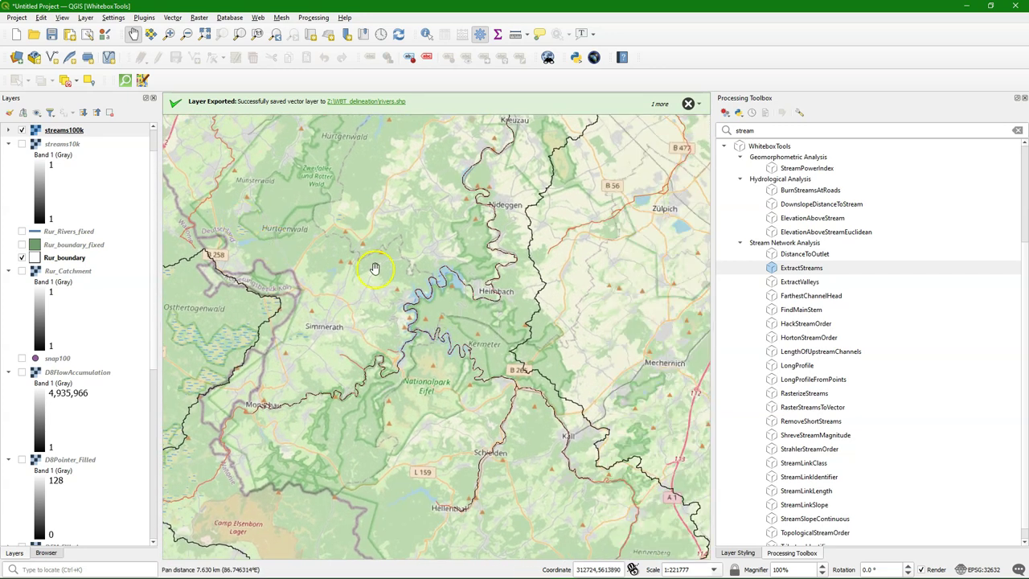
scroll(379, 267, "up", 1)
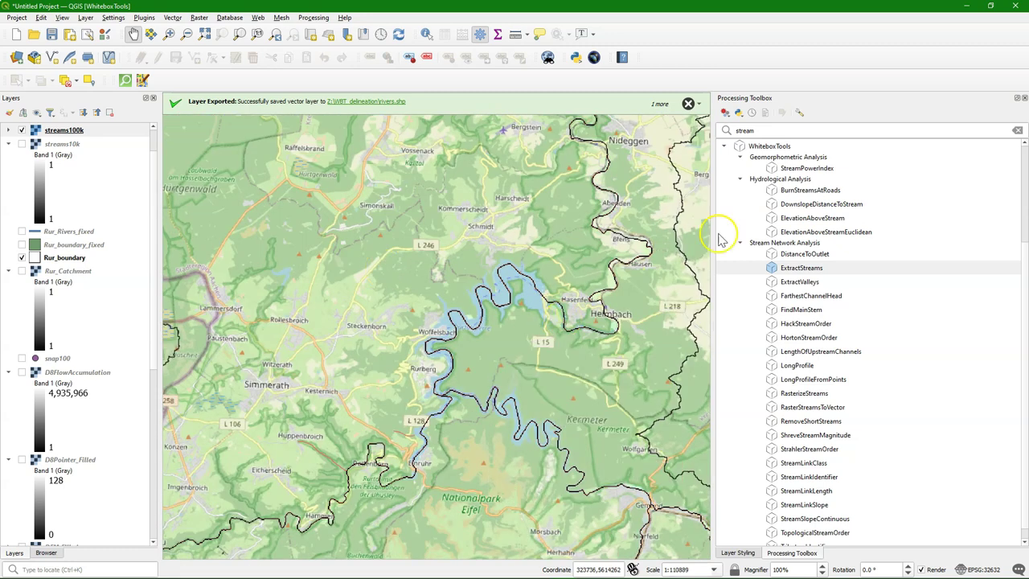
Step: Search the toolbox for 'line' and launch WhiteboxTools RasterToVectorLines
double_click(763, 130)
key("BackSpace")
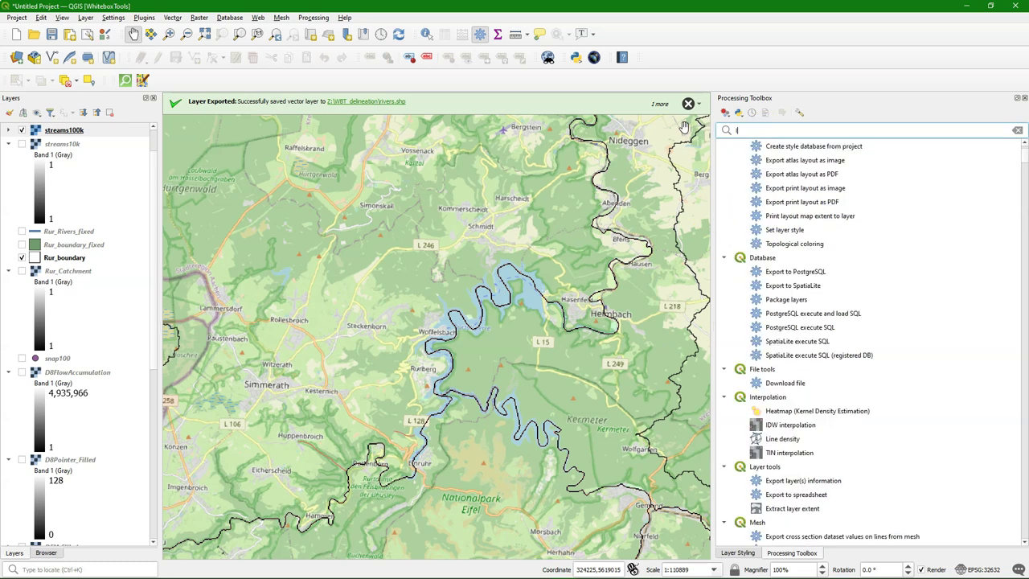
type("line")
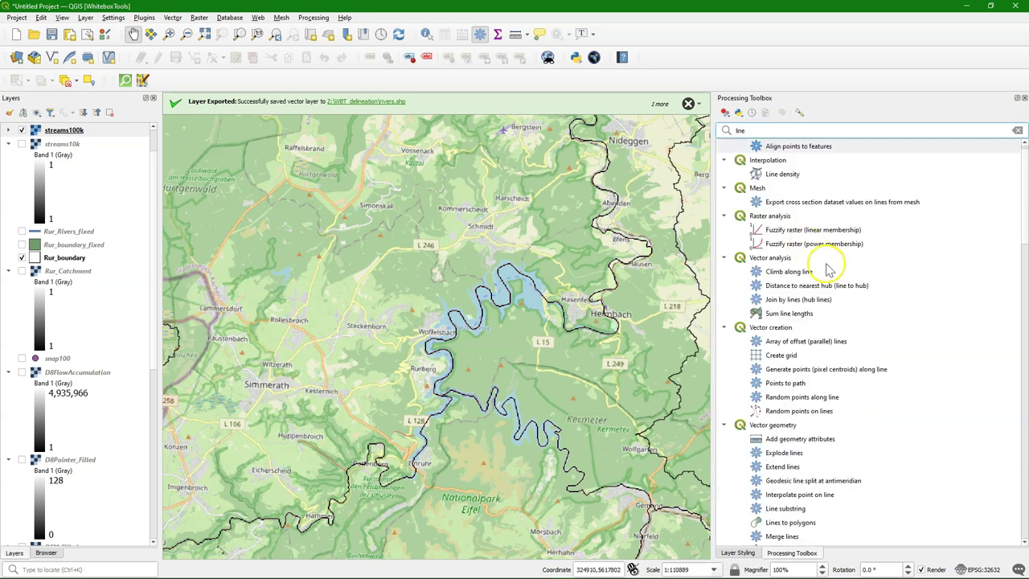
scroll(841, 349, "down", 20)
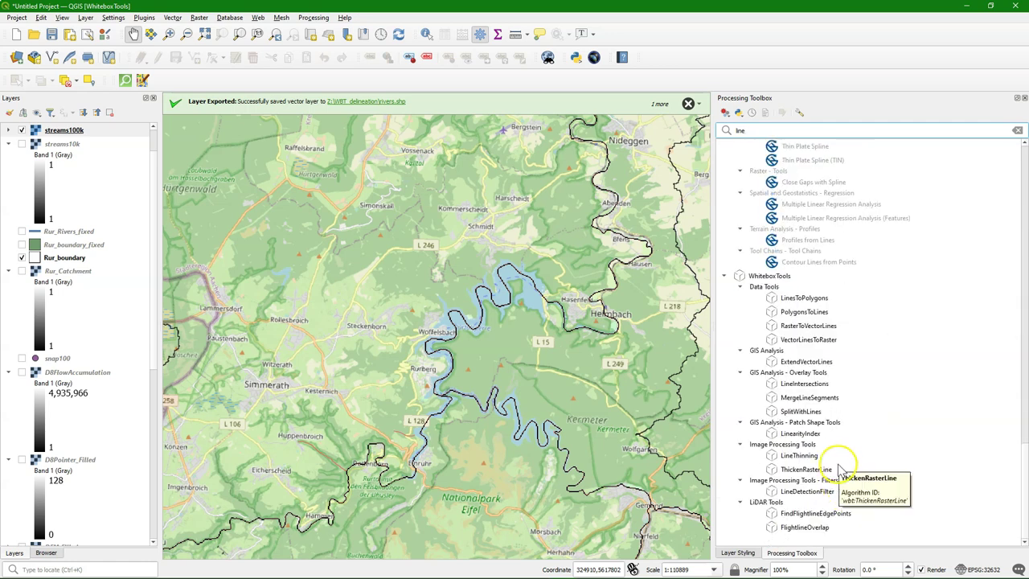
double_click(808, 325)
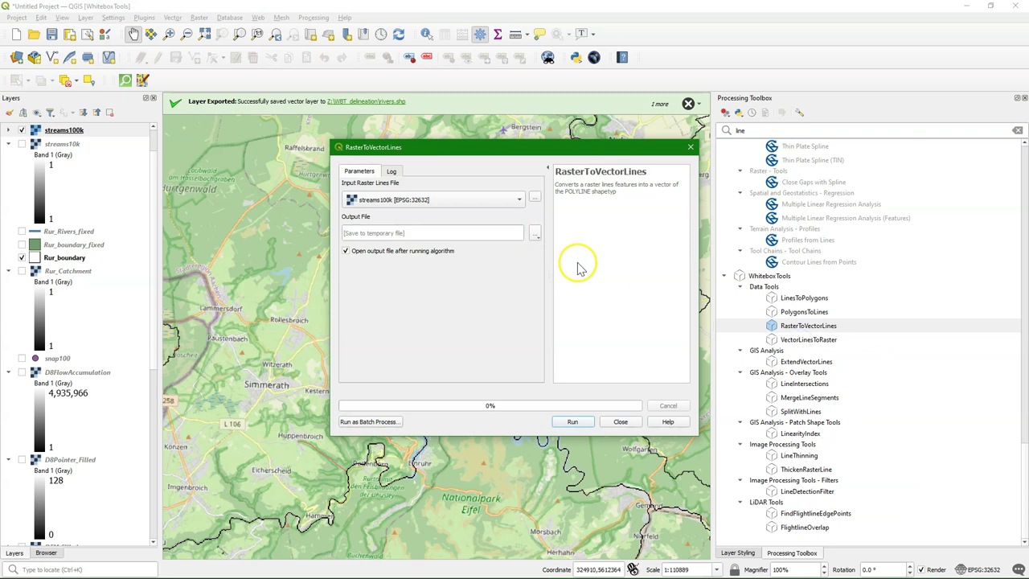
Step: Convert streams100k to vector lines saved as rivers_delineated.shp and close the dialog
left_click(535, 235)
left_click(553, 258)
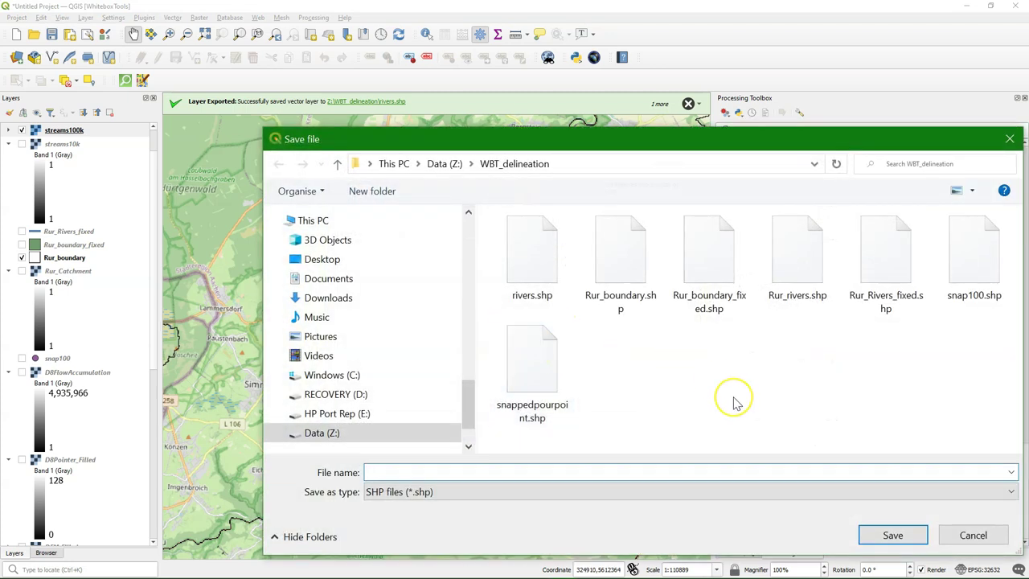
type("rive")
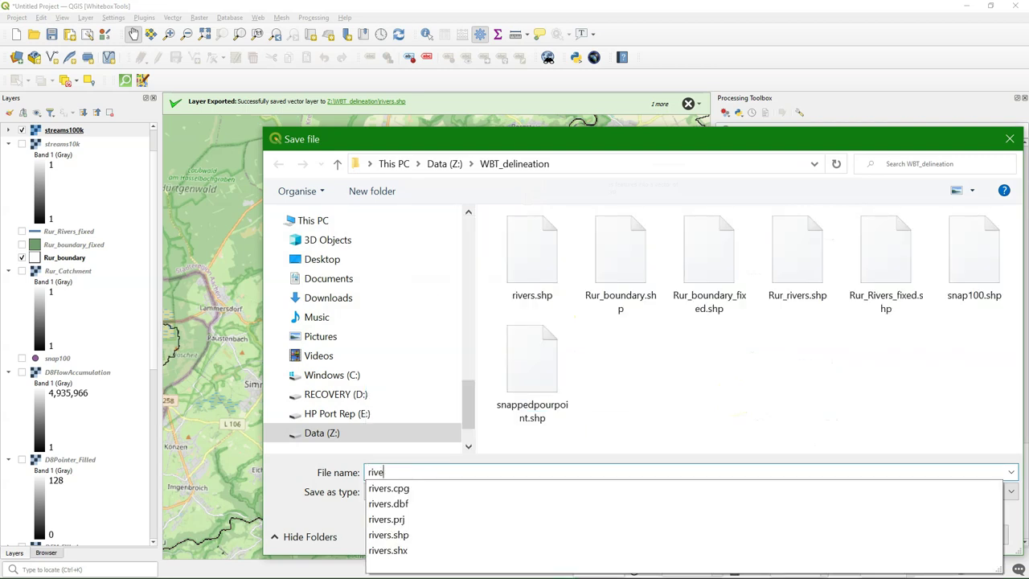
type("rs_deli")
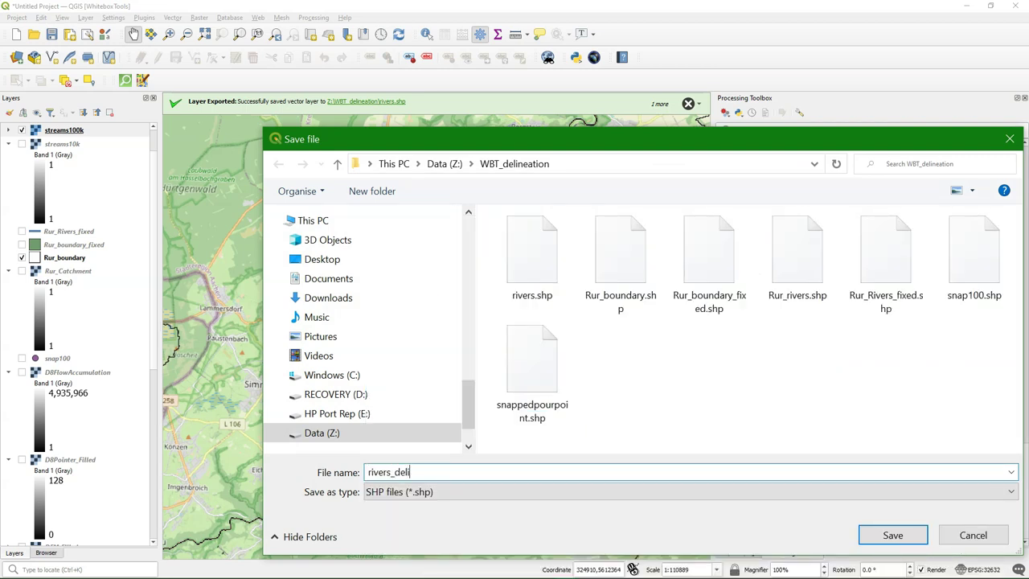
type("neated")
left_click(917, 536)
left_click(571, 421)
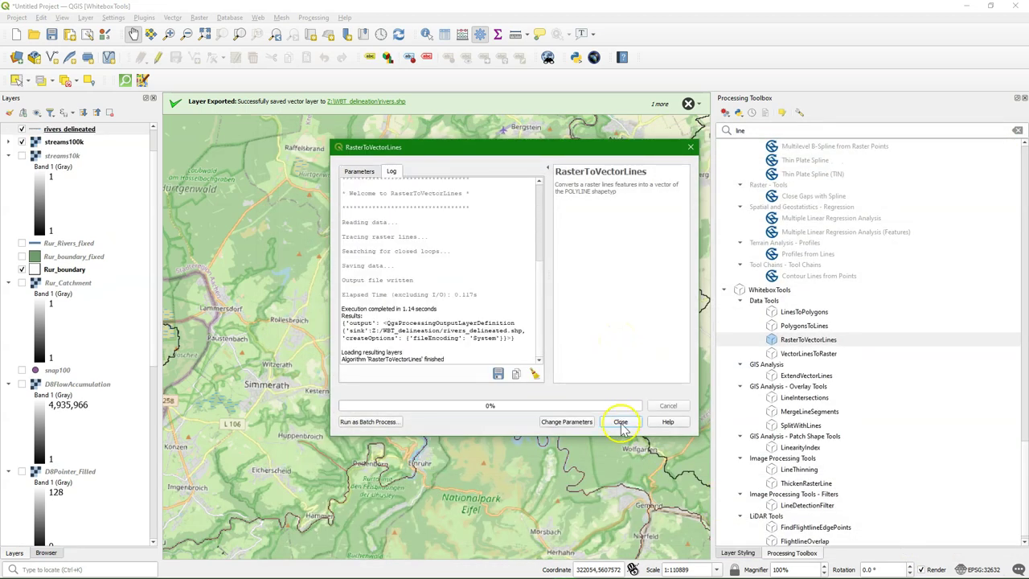
left_click(620, 421)
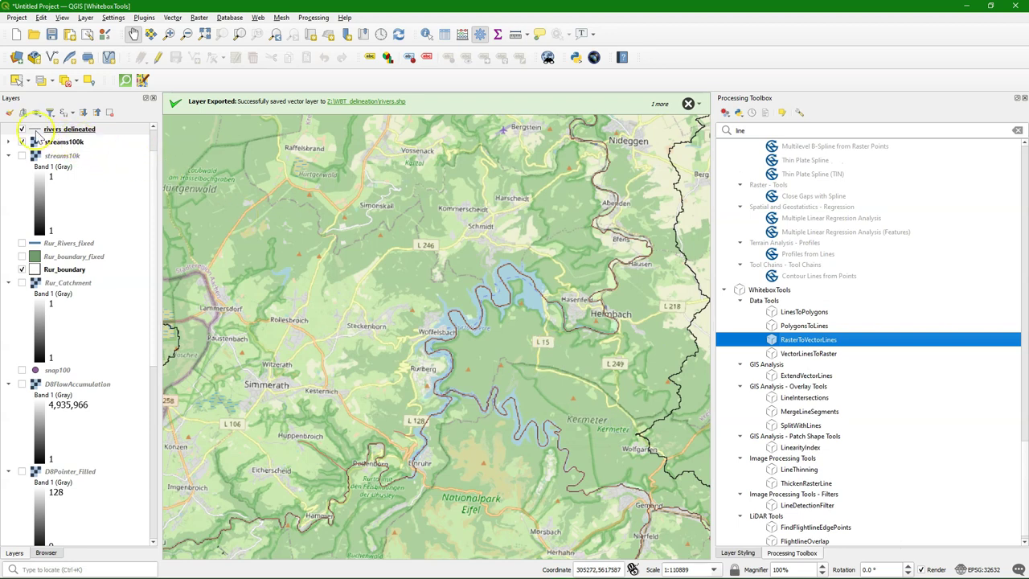
Step: Apply the 'simple blue line' favourite (0.66 mm) to rivers_delineated and zoom out over the region
left_click(10, 112)
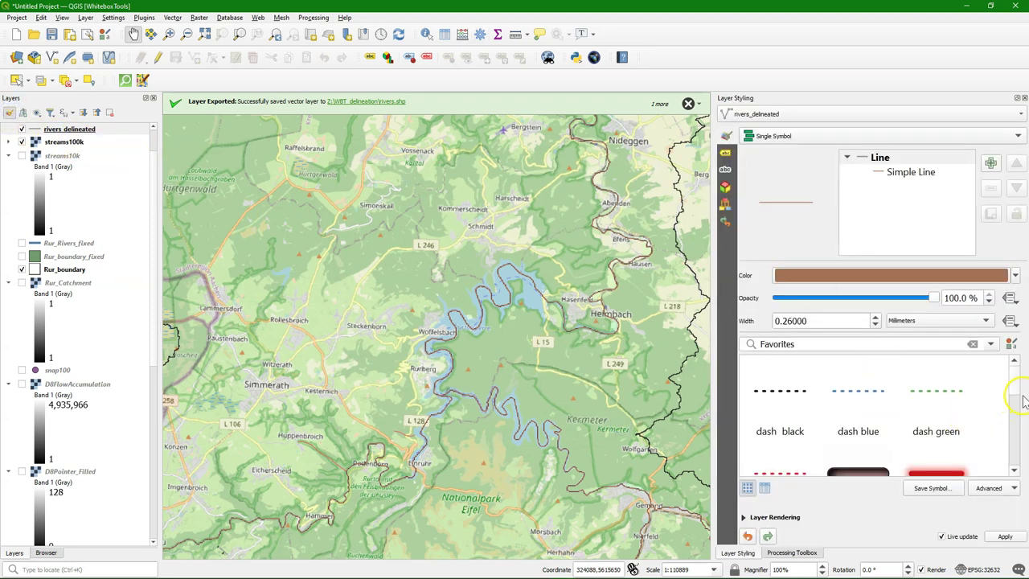
scroll(1004, 412, "down", 1)
scroll(1004, 412, "down", 1)
left_click(858, 416)
scroll(400, 336, "down", 1)
scroll(401, 336, "down", 1)
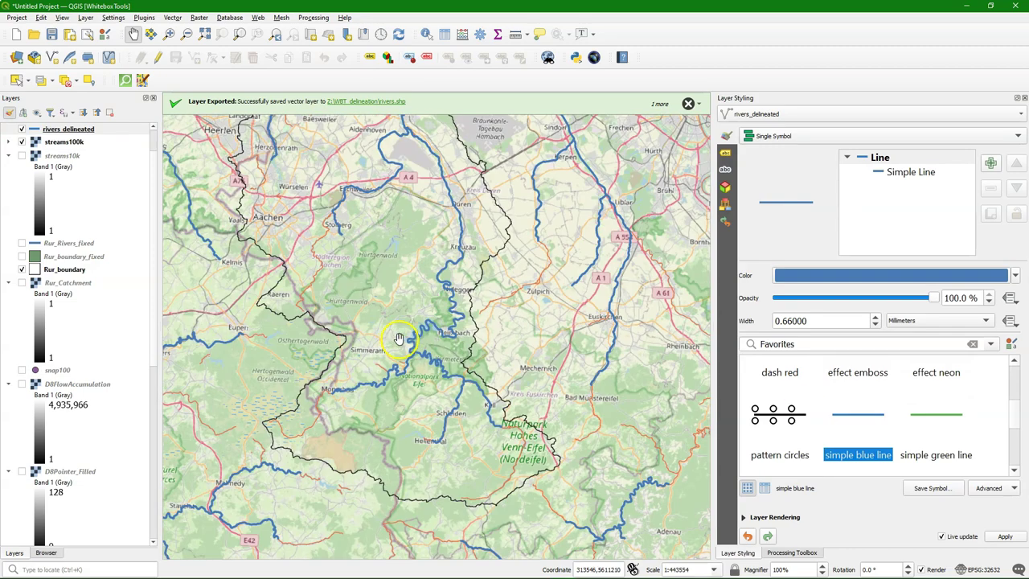
left_click_drag(379, 230, 369, 314)
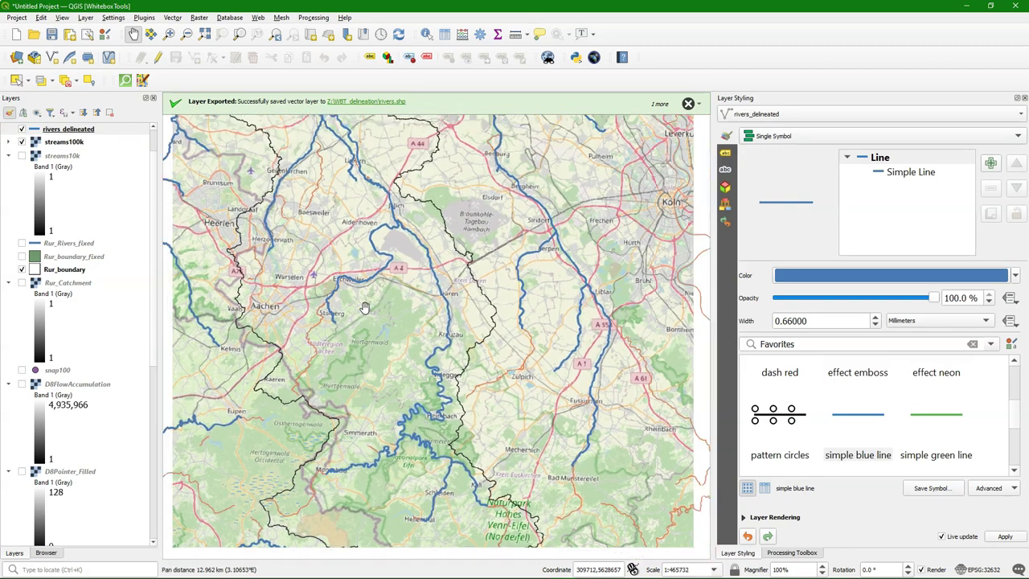
scroll(363, 308, "down", 1)
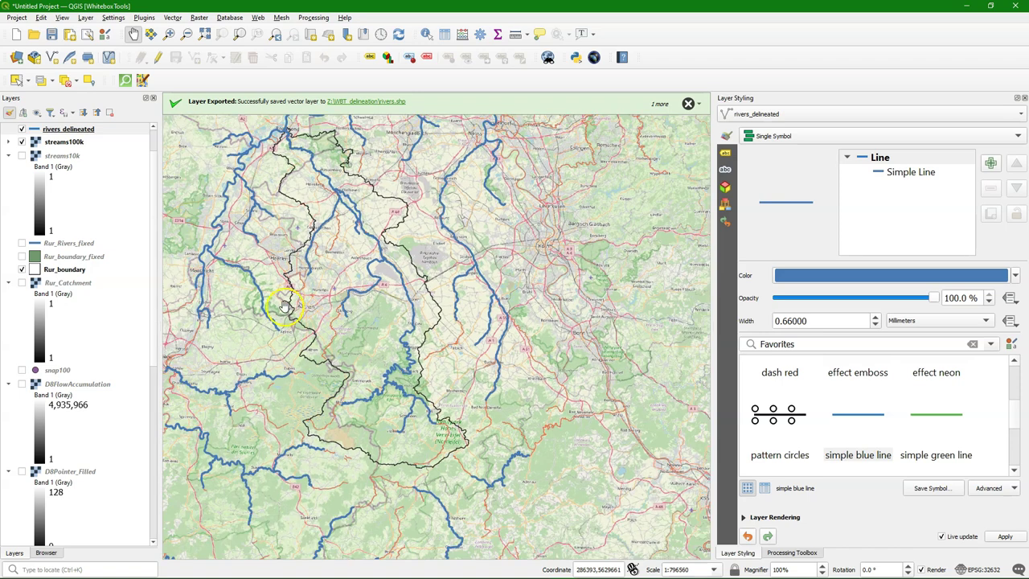
Step: Hide the streams100k raster and switch the OSM rivers layer off and back on
left_click(22, 142)
scroll(29, 351, "down", 5)
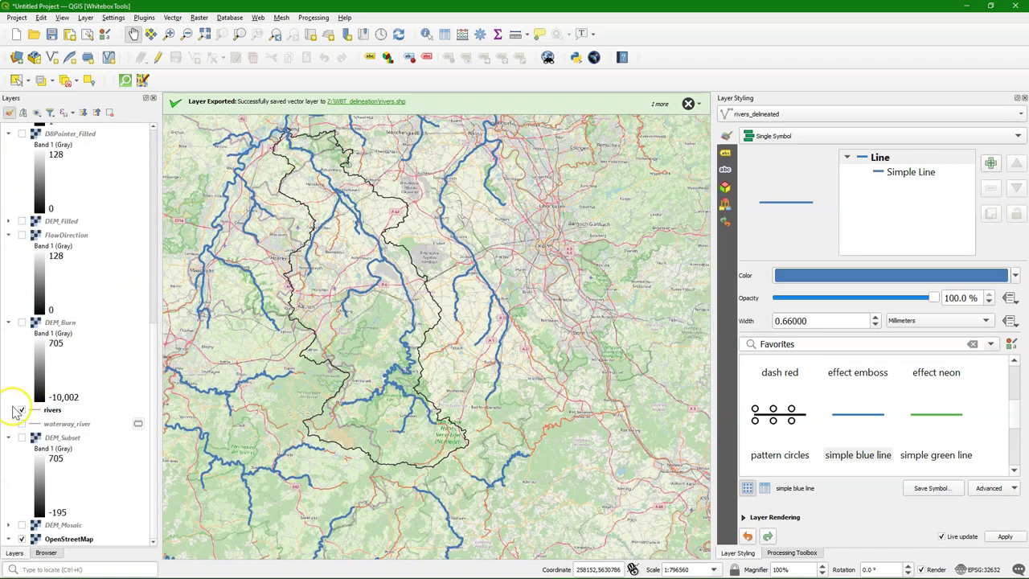
scroll(329, 203, "up", 2)
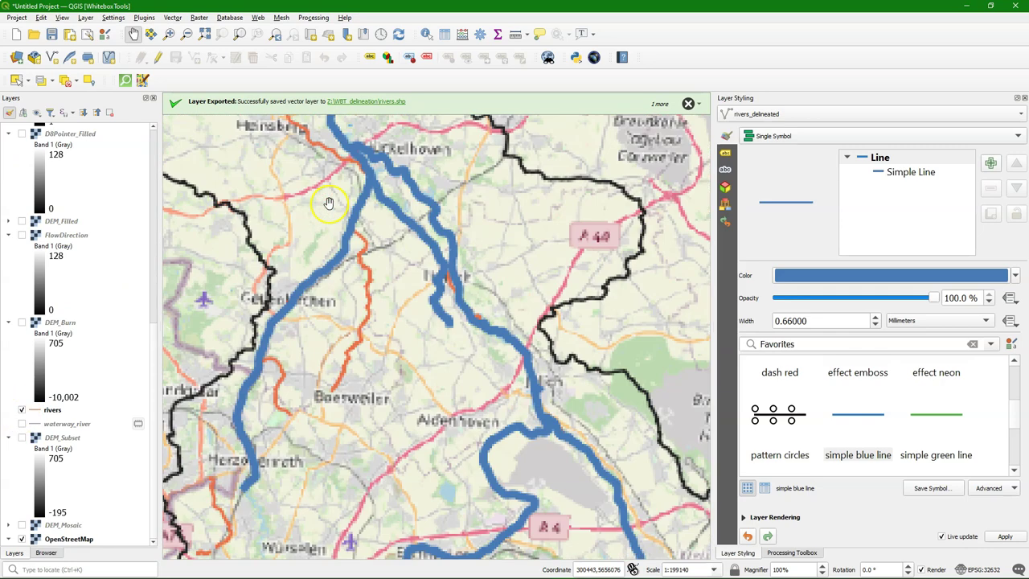
left_click(22, 410)
left_click(21, 410)
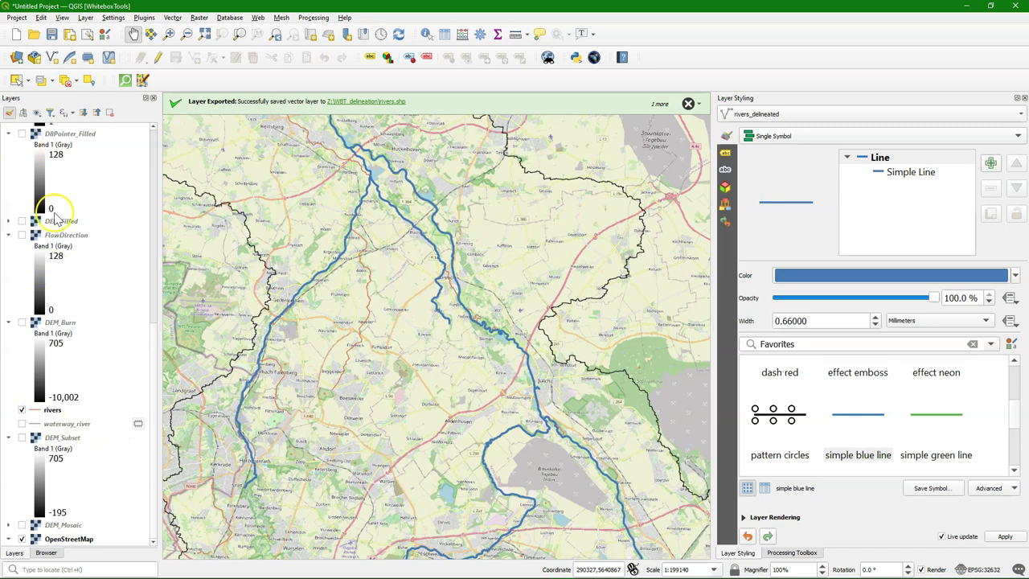
Step: Toggle rivers_delineated off and on twice to compare it with the OSM rivers
scroll(55, 215, "up", 5)
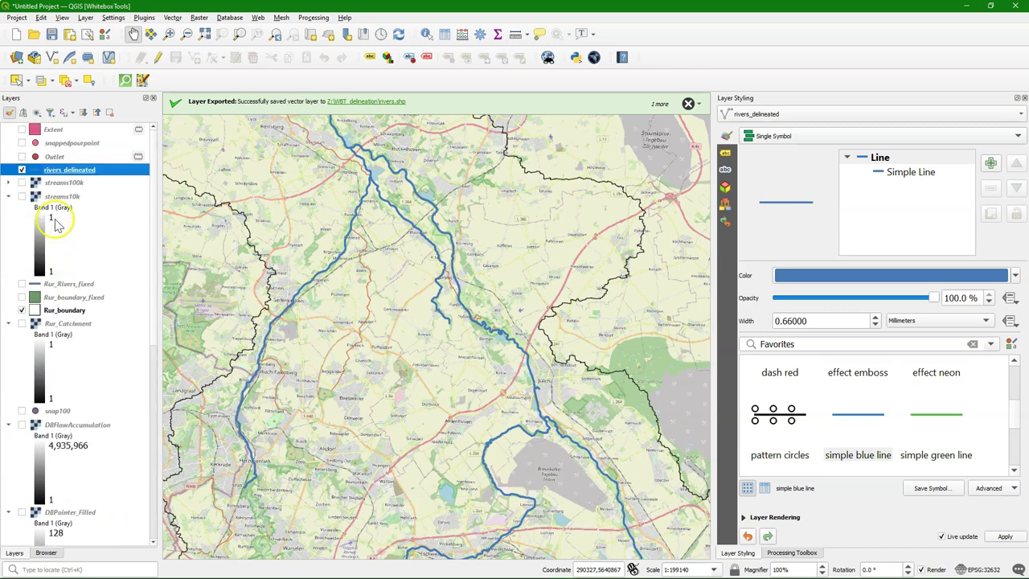
left_click(21, 171)
left_click(22, 170)
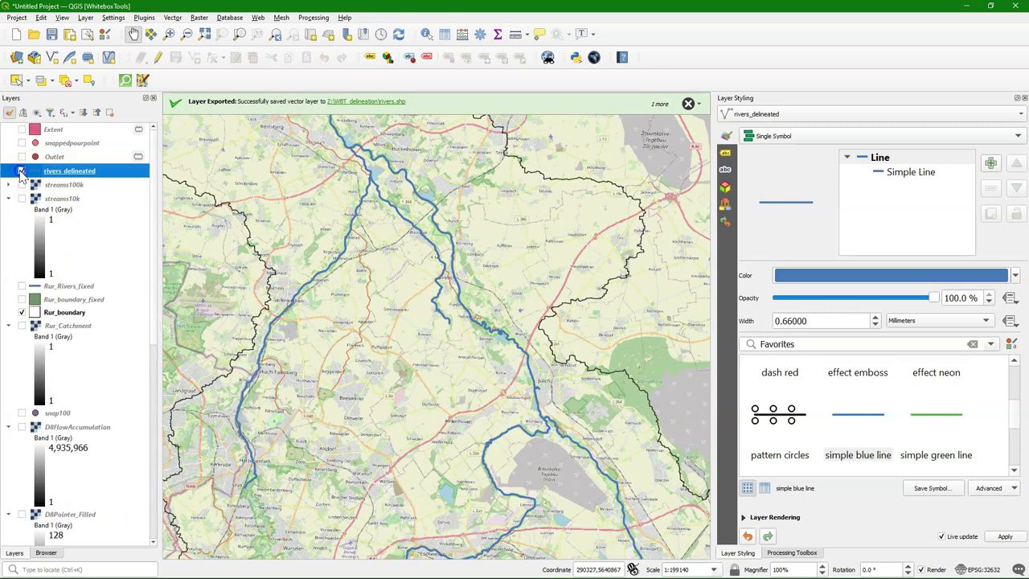
left_click(21, 171)
left_click(22, 171)
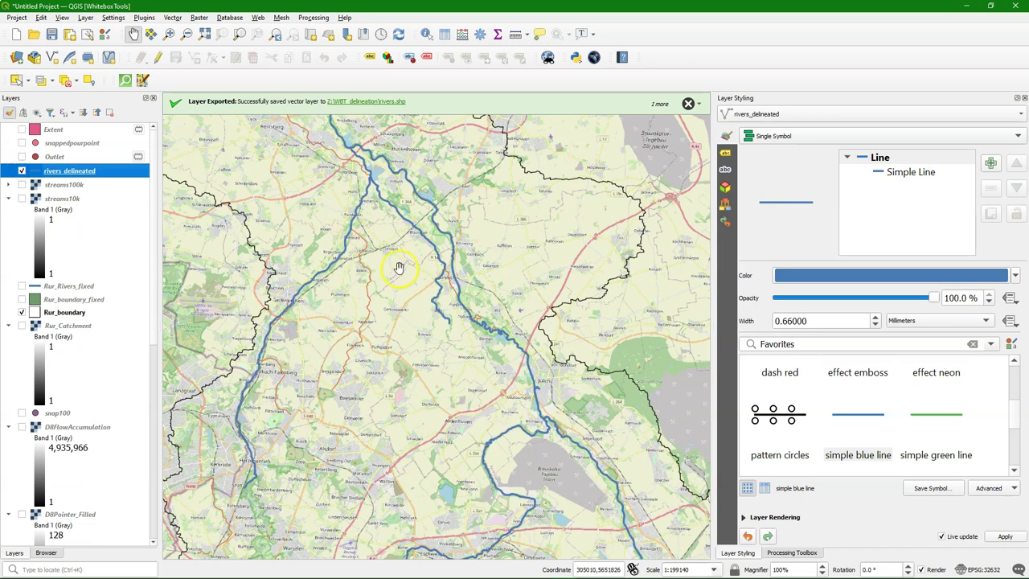